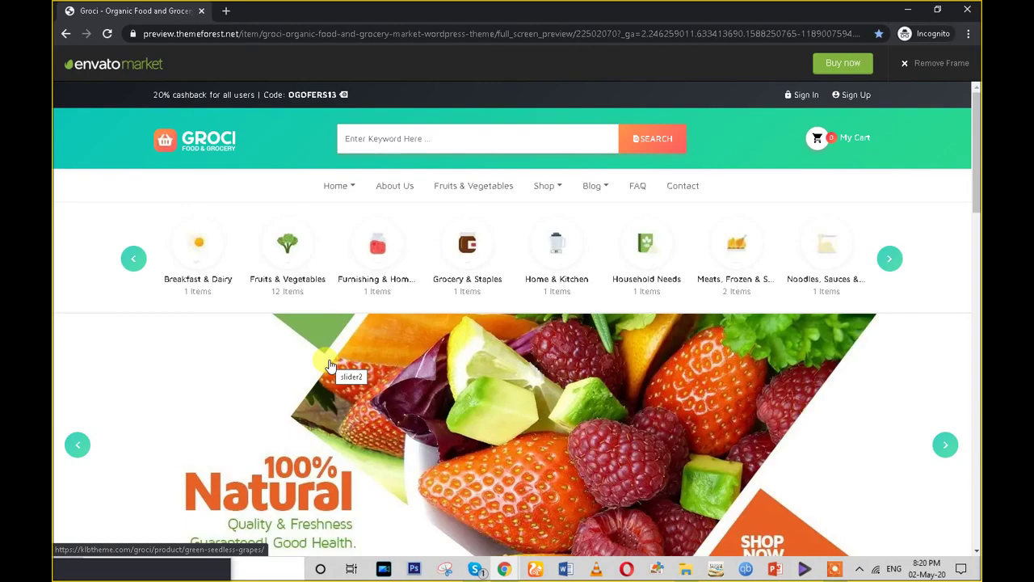
# - Look through the Groci demo shop's home page and open the Gold Creamer Potatoes product page
pyautogui.scroll(-8, 330, 365)
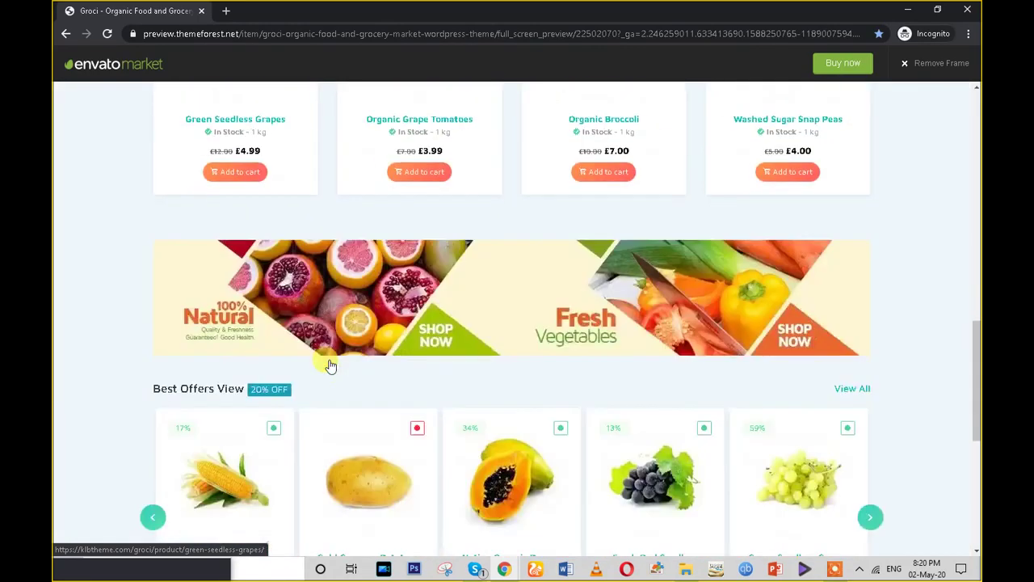
pyautogui.scroll(3, 330, 366)
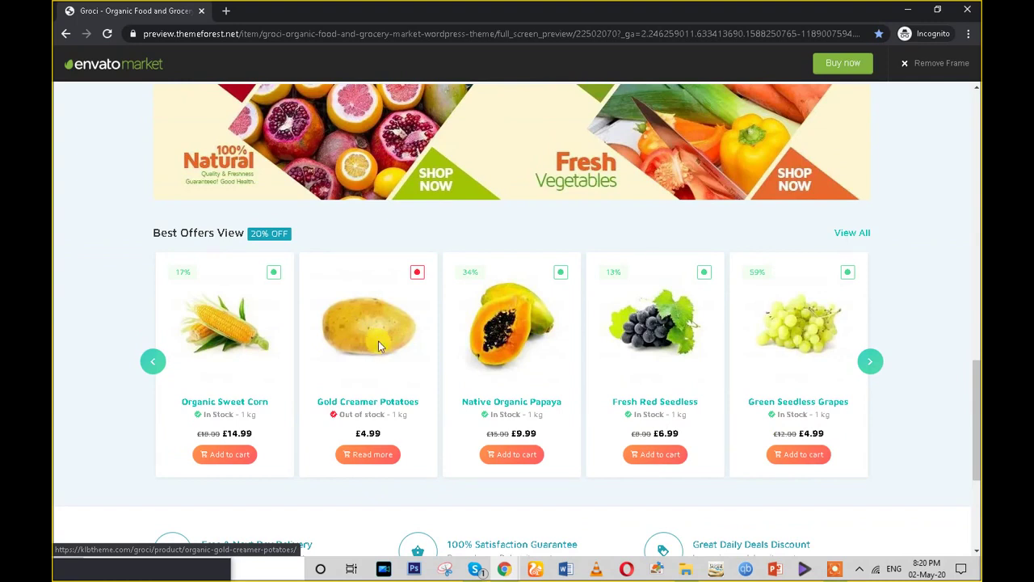
pyautogui.scroll(5, 329, 326)
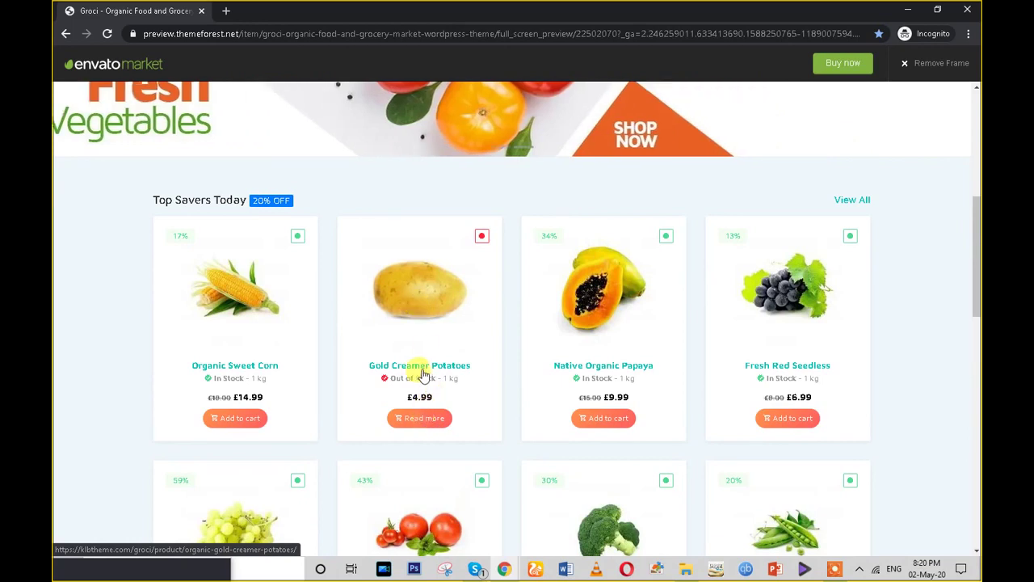
pyautogui.scroll(5, 422, 374)
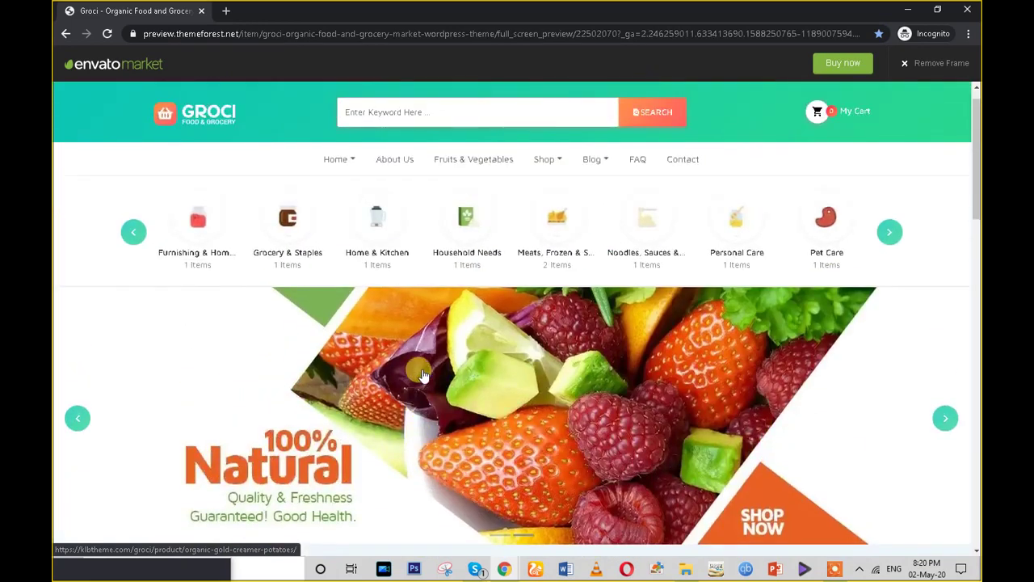
pyautogui.scroll(-5, 421, 374)
pyautogui.click(423, 368)
pyautogui.scroll(5, 404, 356)
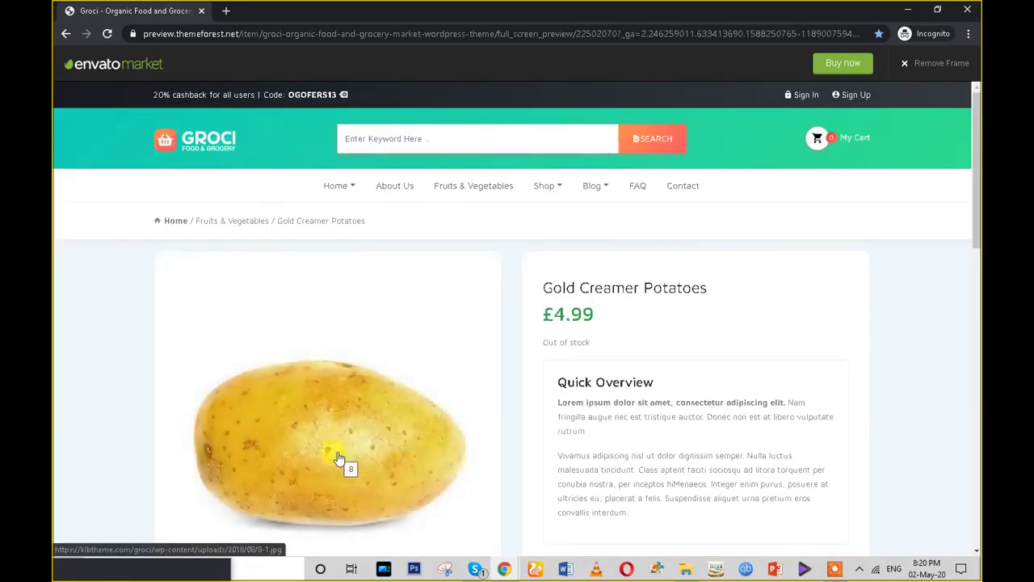
pyautogui.click(172, 570)
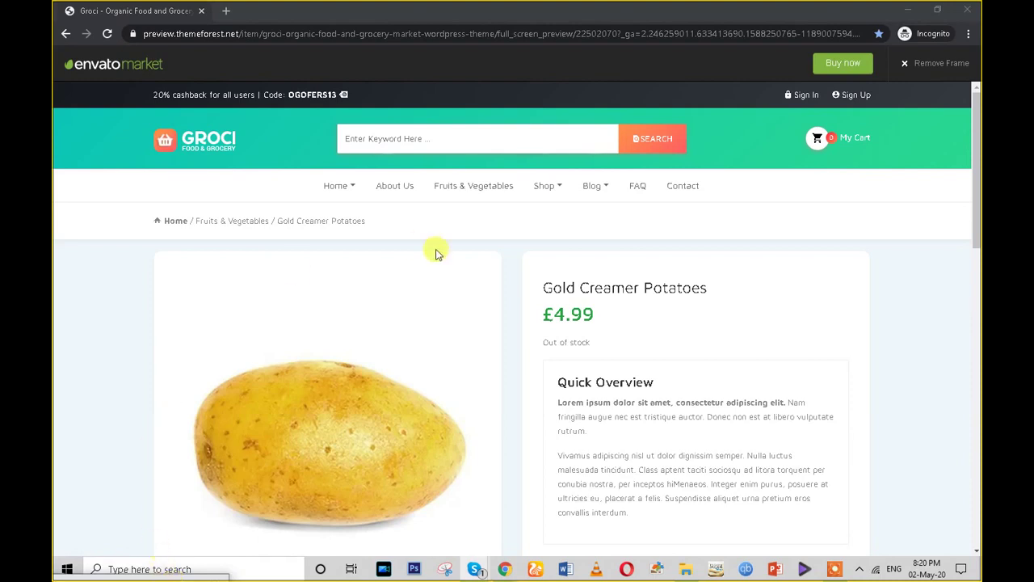
# - Review the potato product's details and show the strawberry picture from its image gallery
pyautogui.scroll(-4, 572, 337)
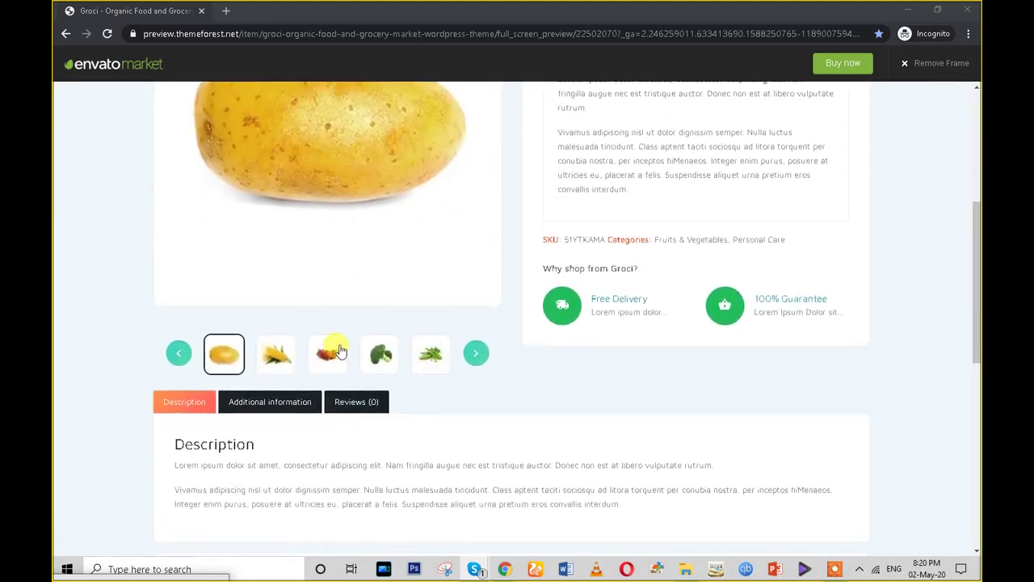
pyautogui.click(572, 283)
pyautogui.scroll(2, 411, 240)
pyautogui.scroll(-2, 445, 385)
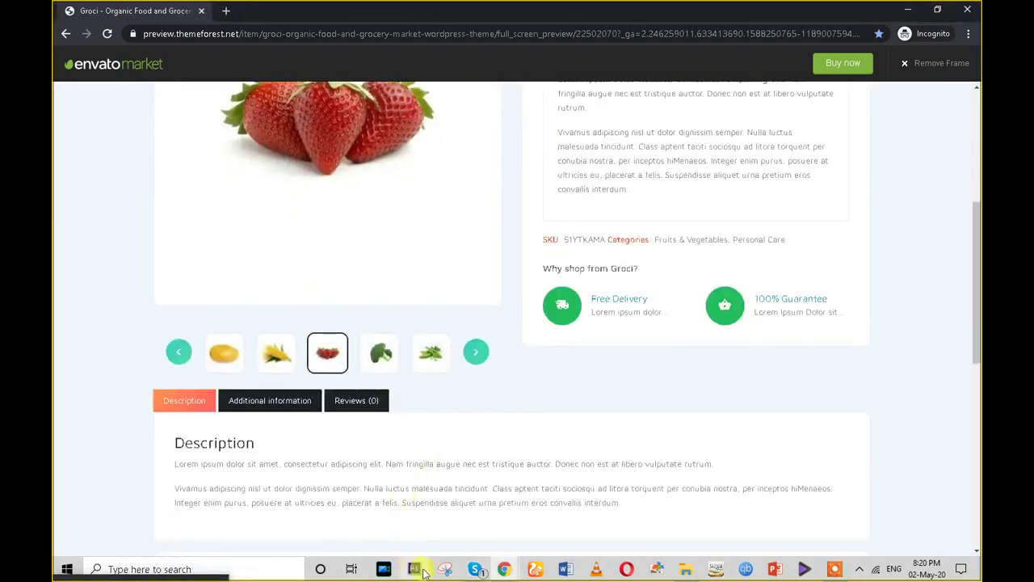
# - Switch to the other browser window and bring up the WordPress dashboard at muslimsissues.com/shop/wp-admin
pyautogui.moveTo(501, 570)
pyautogui.click(470, 535)
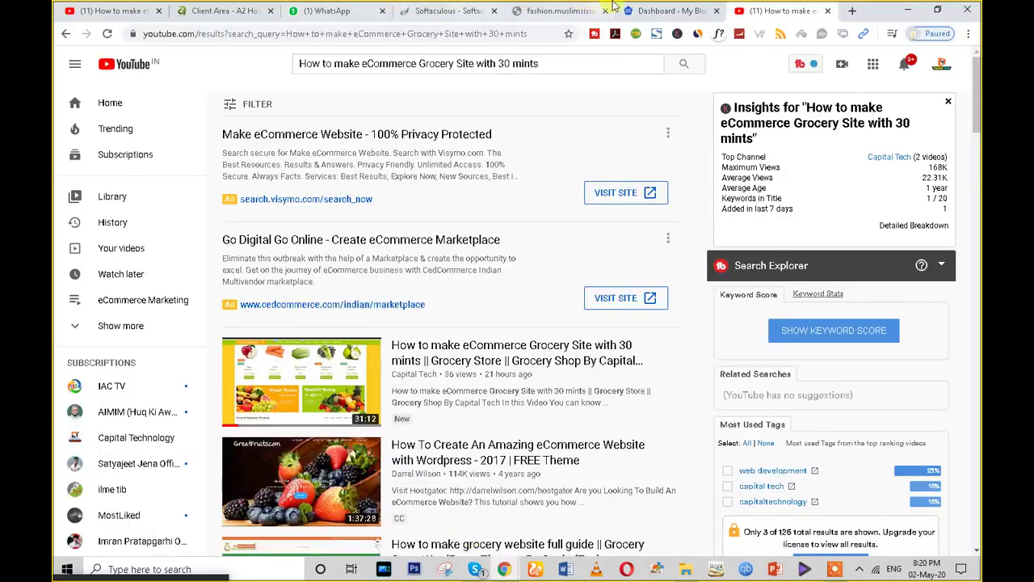
pyautogui.click(666, 11)
pyautogui.click(566, 11)
pyautogui.click(661, 9)
pyautogui.scroll(-1, 201, 210)
pyautogui.scroll(1, 242, 216)
pyautogui.click(306, 35)
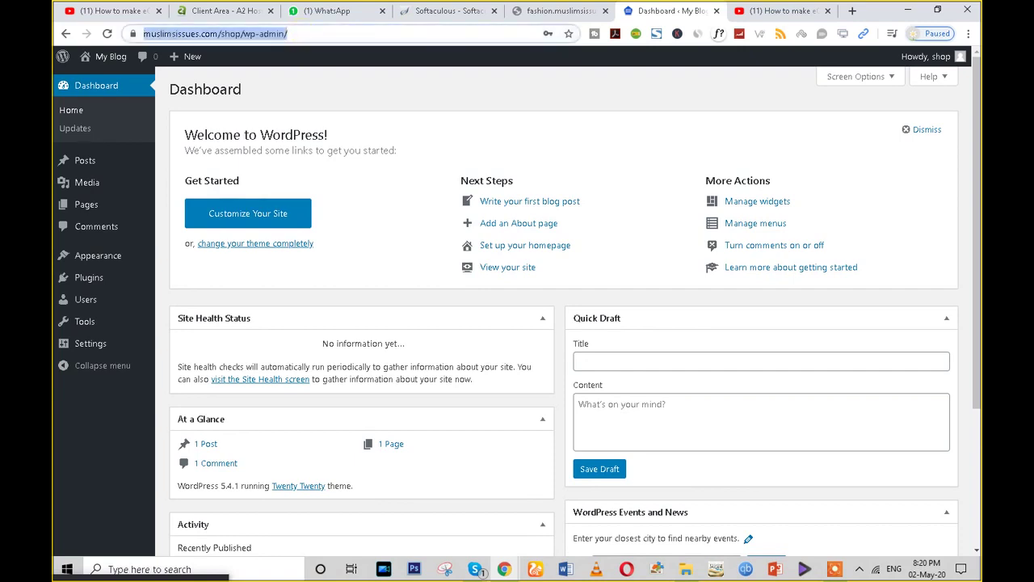
# - Open the My Blog site's front page in a new tab and look through its default content
pyautogui.moveTo(115, 64)
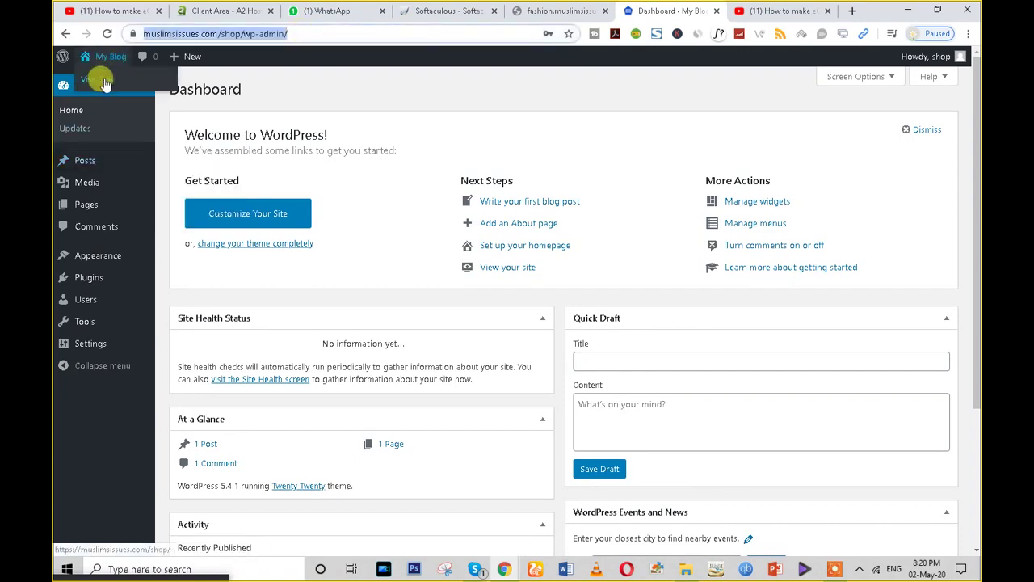
pyautogui.rightClick(97, 79)
pyautogui.click(130, 86)
pyautogui.click(687, 10)
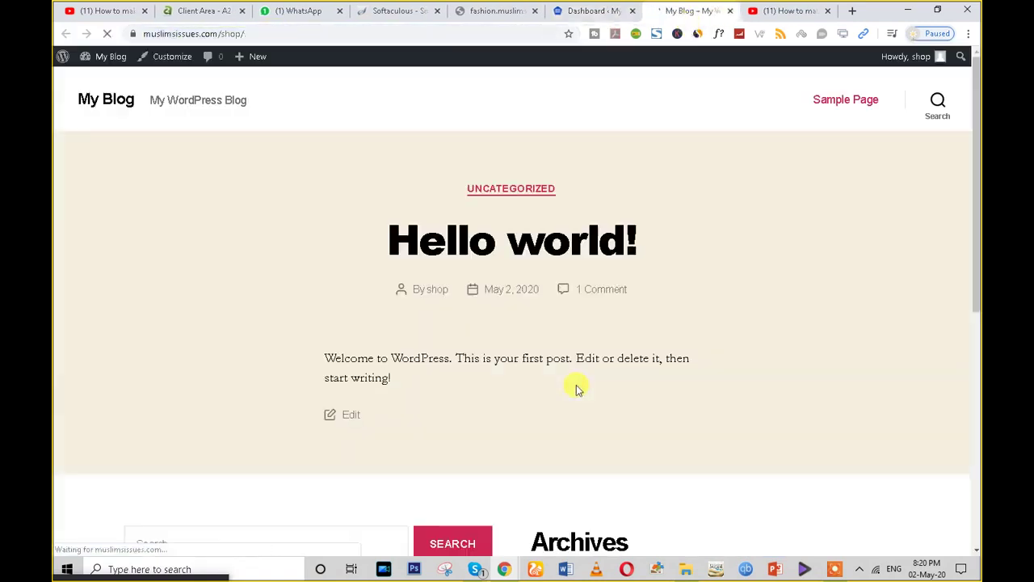
pyautogui.scroll(-5, 576, 388)
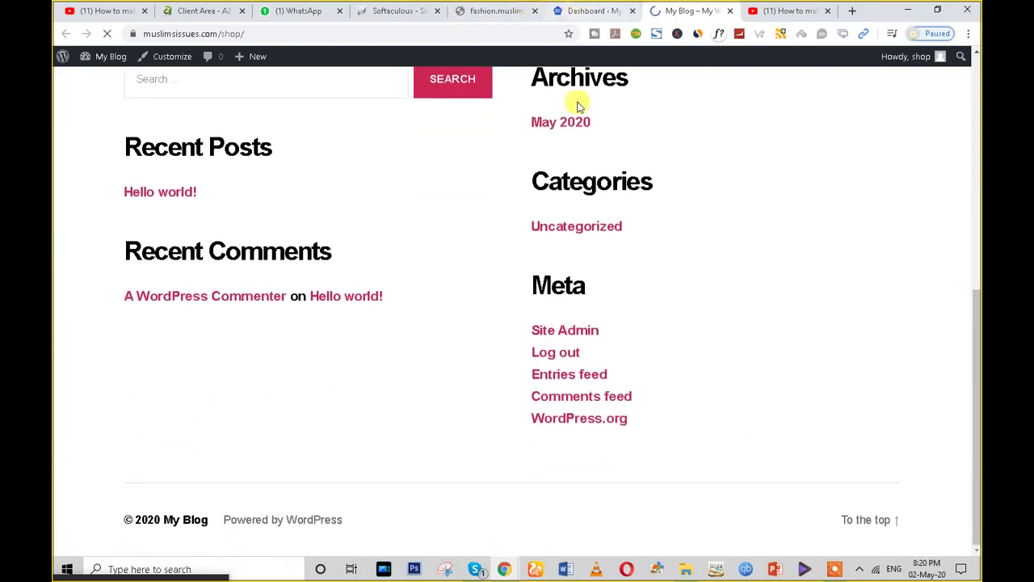
# - Remove all default widgets from the Footer #1 and Footer #2 areas of the WordPress site
pyautogui.click(588, 11)
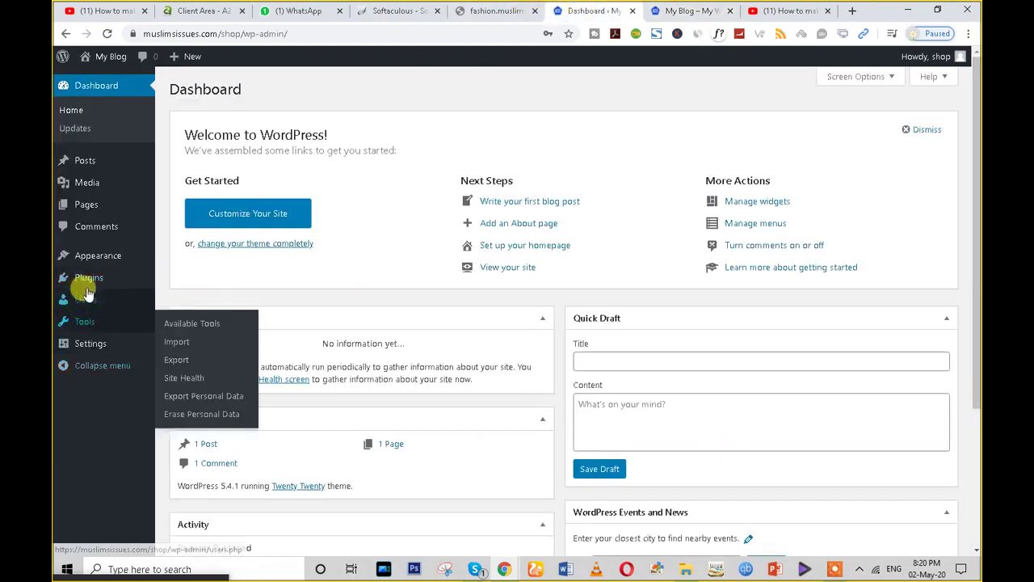
pyautogui.moveTo(89, 259)
pyautogui.click(178, 298)
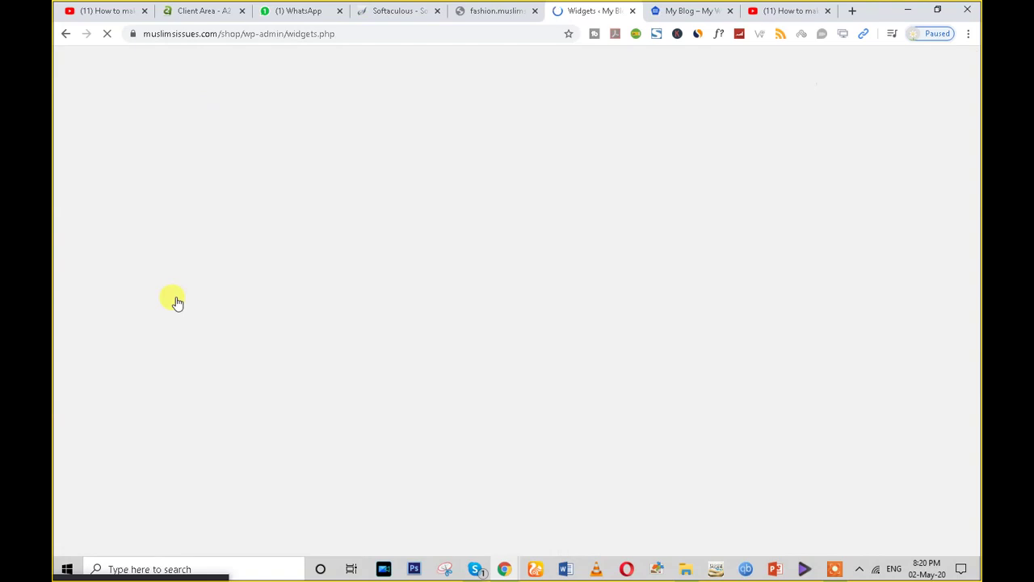
pyautogui.moveTo(622, 257); pyautogui.dragTo(347, 299)
pyautogui.moveTo(577, 228); pyautogui.dragTo(242, 315)
pyautogui.moveTo(556, 181); pyautogui.dragTo(470, 236)
pyautogui.click(823, 131)
pyautogui.moveTo(787, 180); pyautogui.dragTo(686, 204)
pyautogui.moveTo(773, 184); pyautogui.dragTo(201, 261)
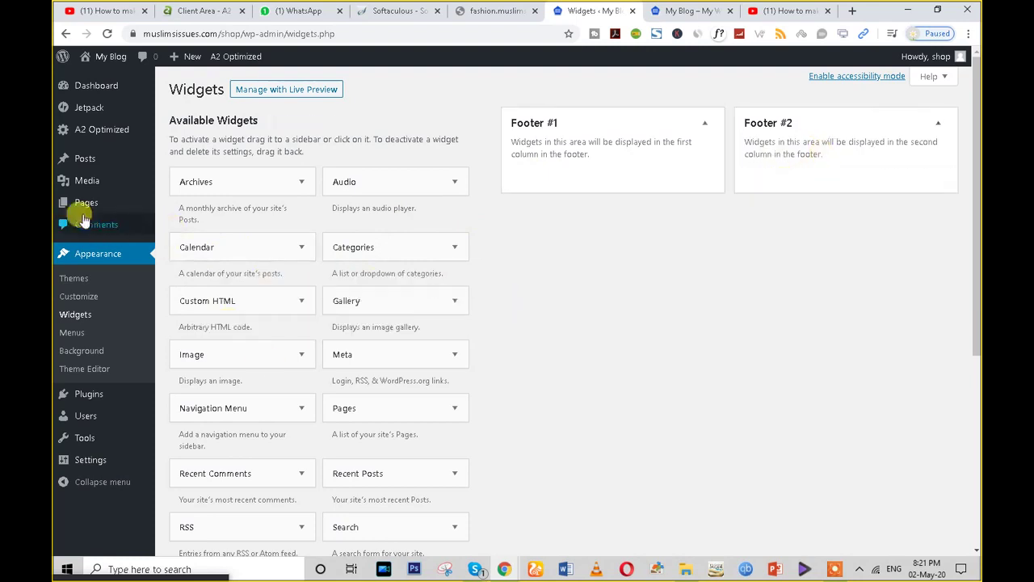
# - Move the "Hello world!" post and the "Sample Page" page to the trash
pyautogui.click(87, 158)
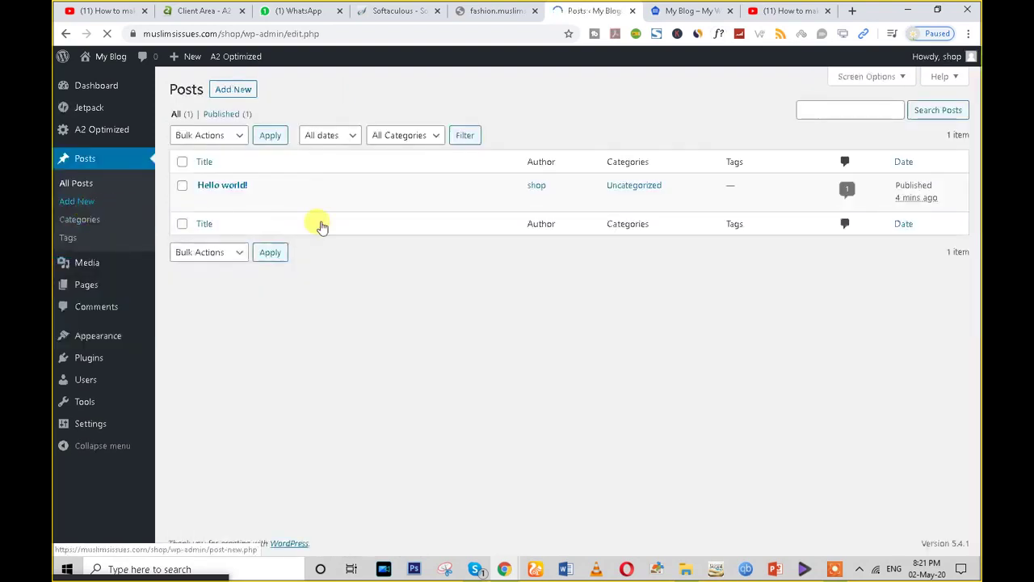
pyautogui.click(273, 201)
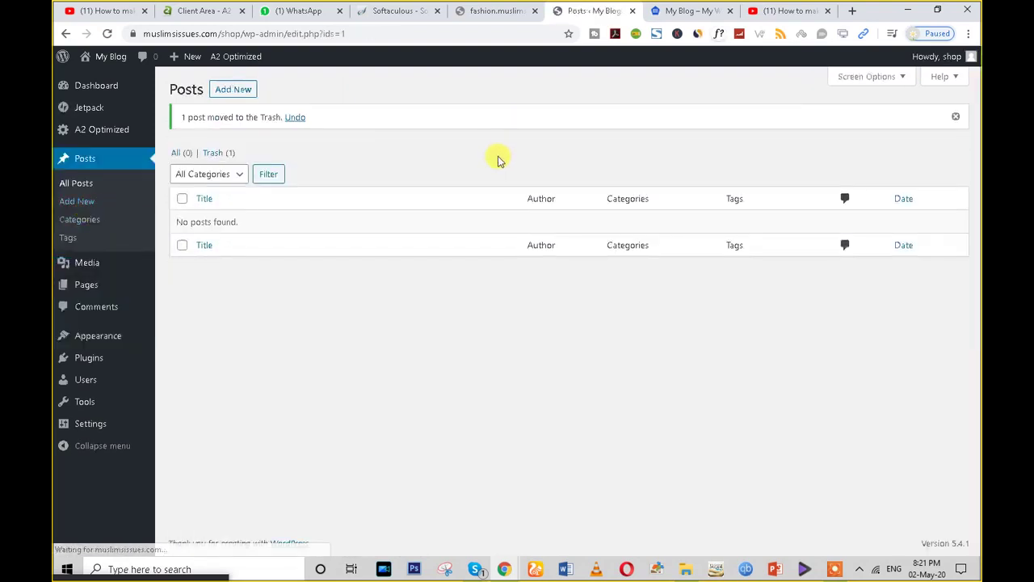
pyautogui.click(87, 285)
pyautogui.moveTo(237, 228)
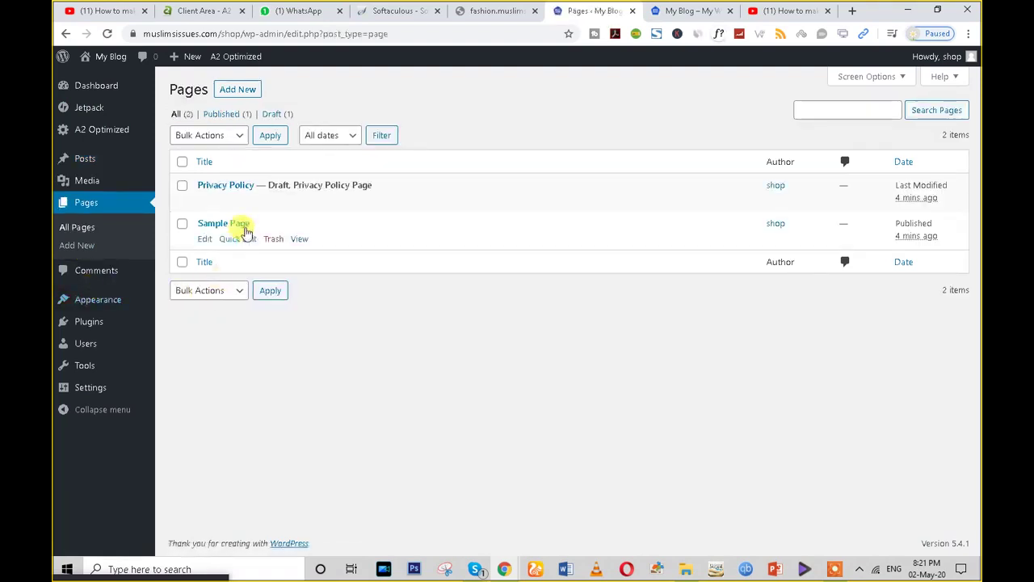
pyautogui.click(272, 240)
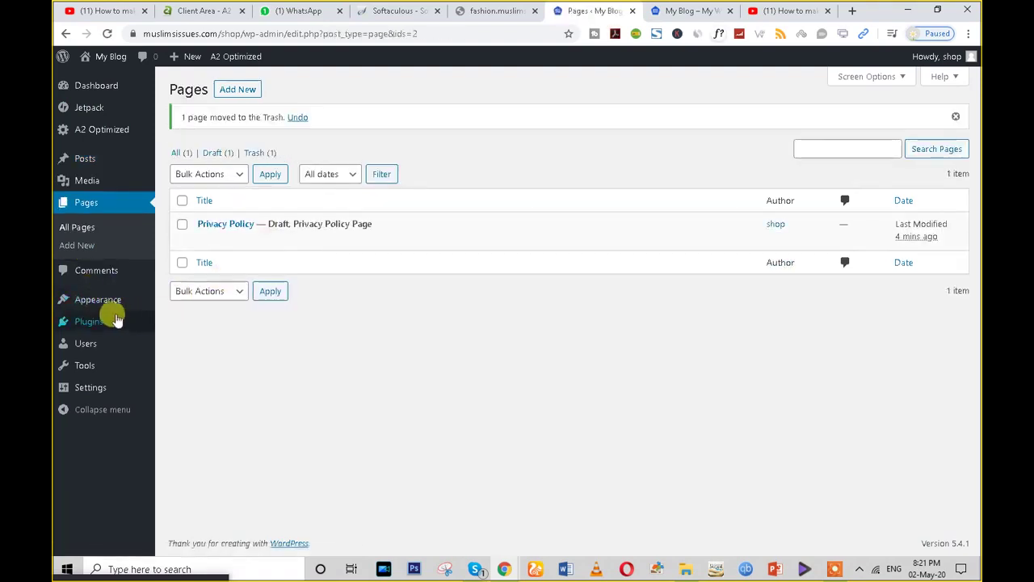
# - Select all installed plugins and deactivate them with a bulk action
pyautogui.moveTo(92, 323)
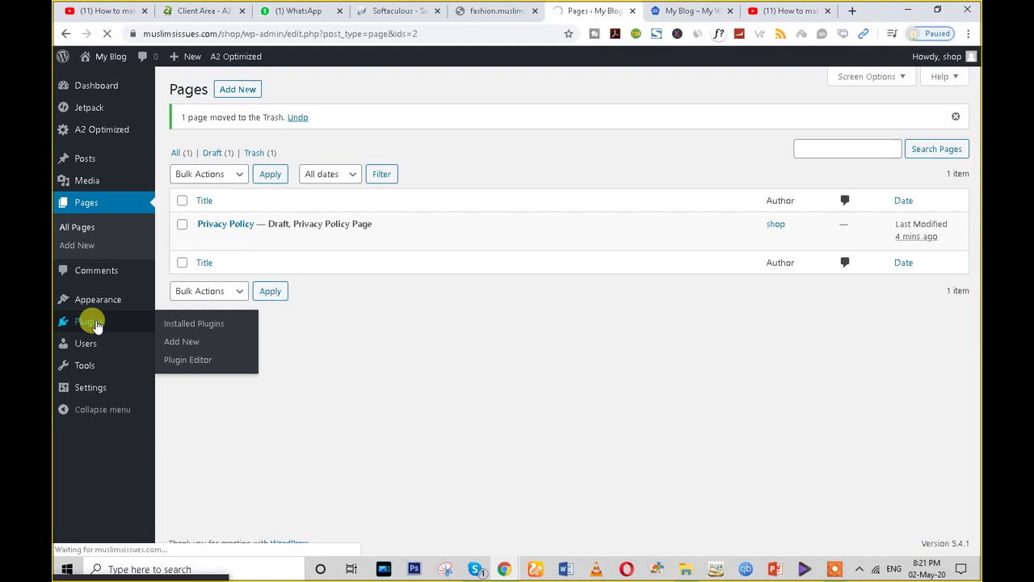
pyautogui.click(686, 11)
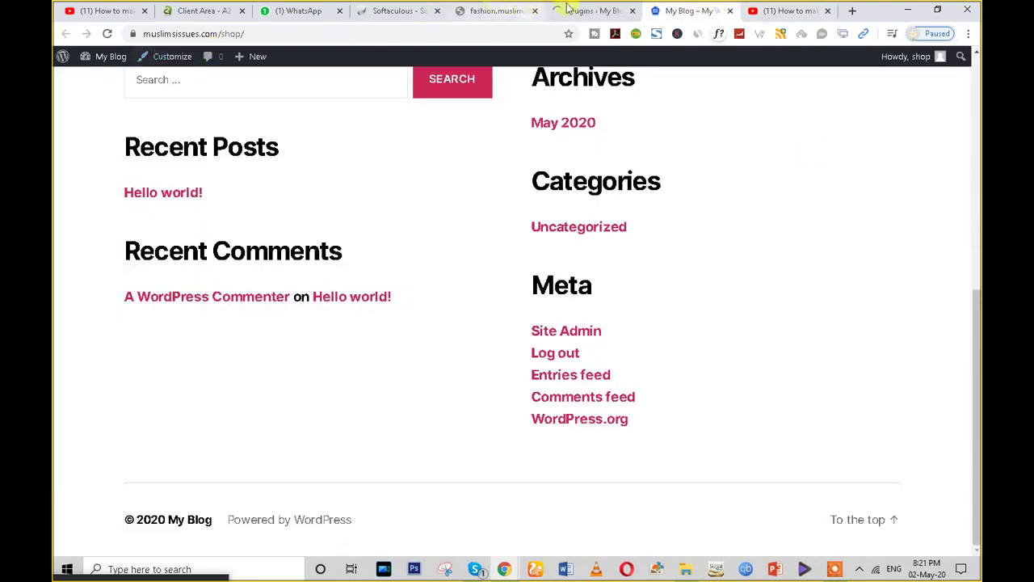
pyautogui.click(568, 8)
pyautogui.scroll(-3, 184, 317)
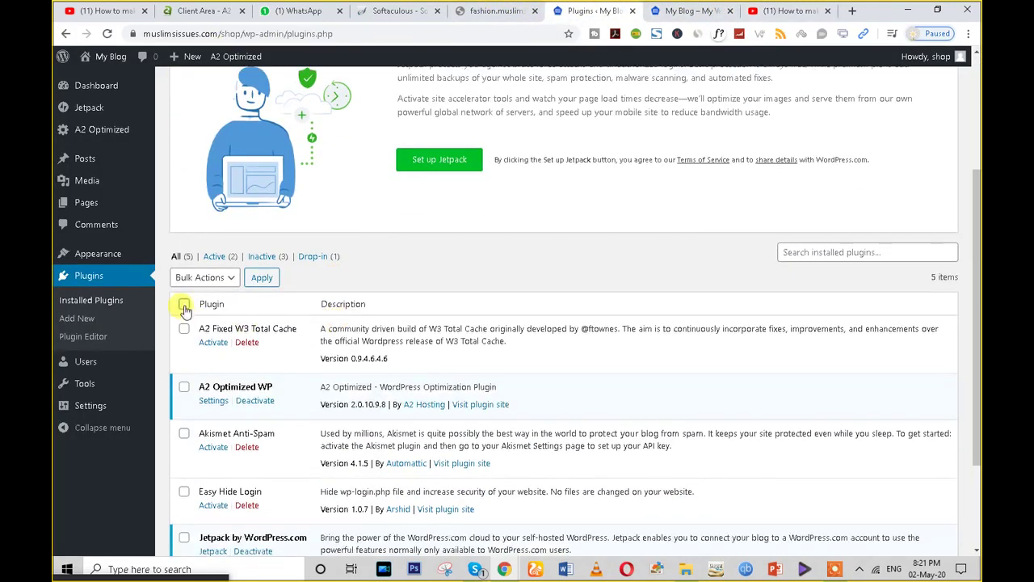
pyautogui.click(184, 304)
pyautogui.scroll(-2, 269, 384)
pyautogui.scroll(4, 269, 384)
pyautogui.scroll(-4, 247, 385)
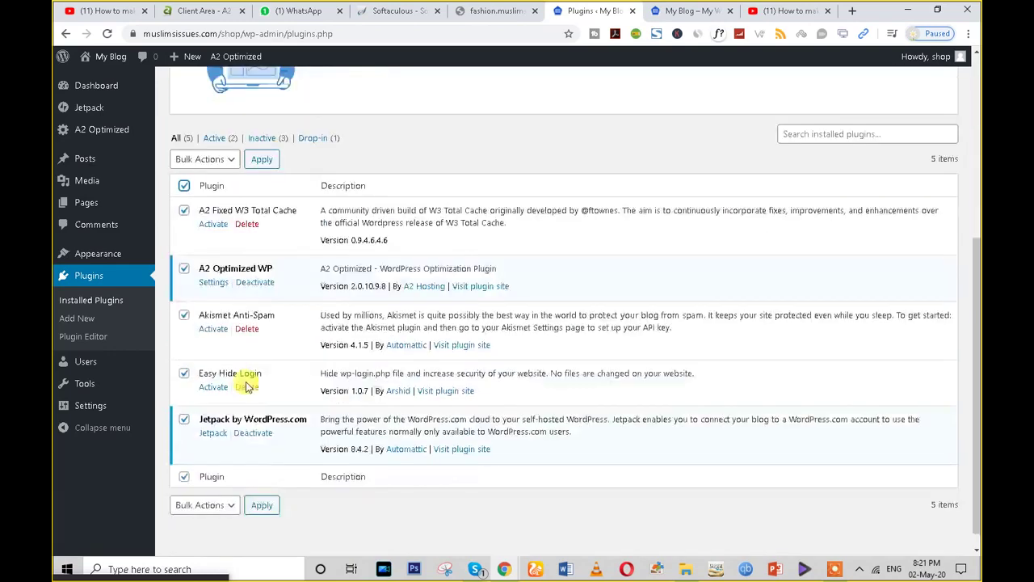
pyautogui.click(217, 142)
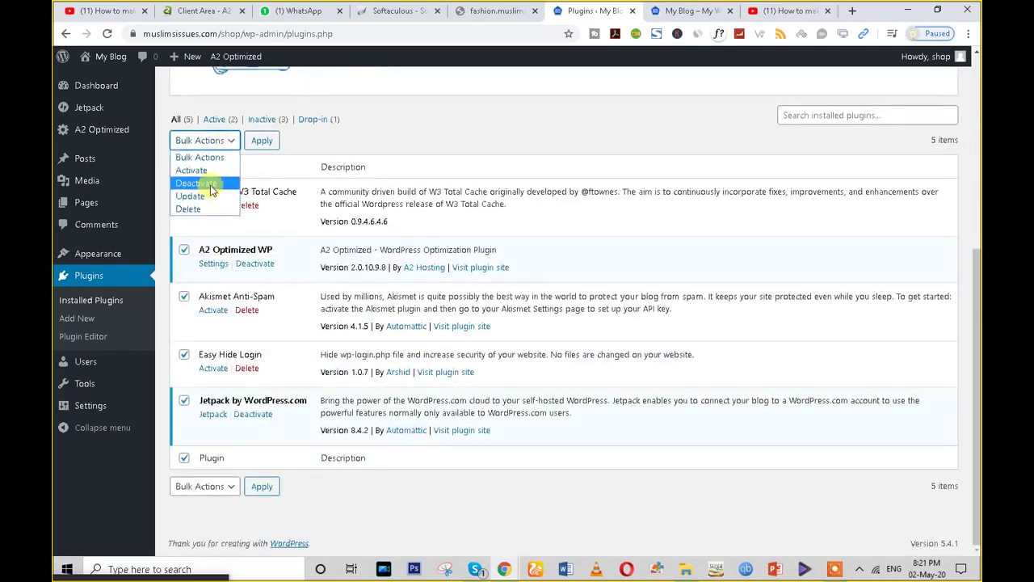
pyautogui.click(209, 184)
pyautogui.click(260, 142)
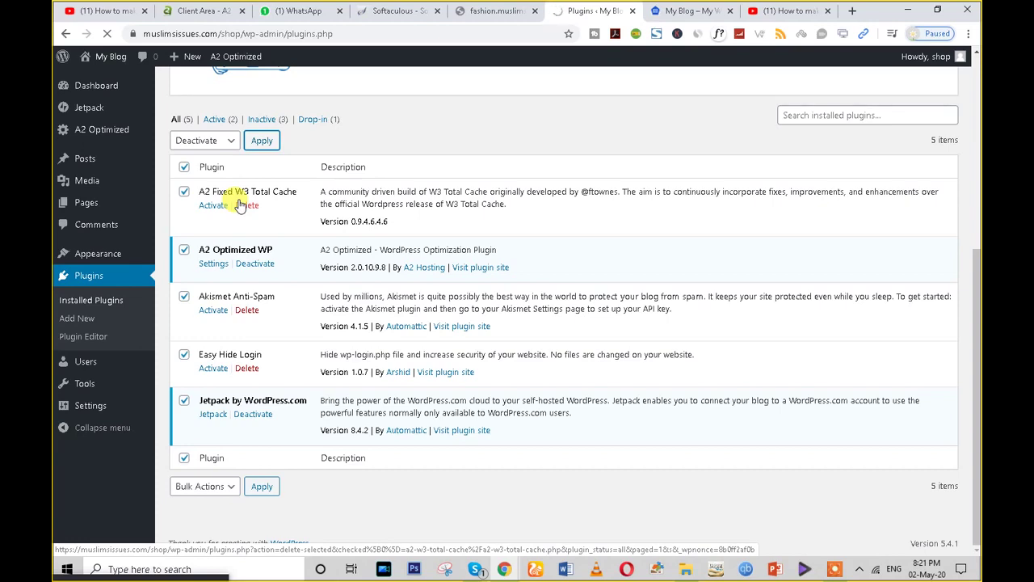
# - Reload the My Blog front page to check the clean-up, and return to the admin's Themes page
pyautogui.click(683, 10)
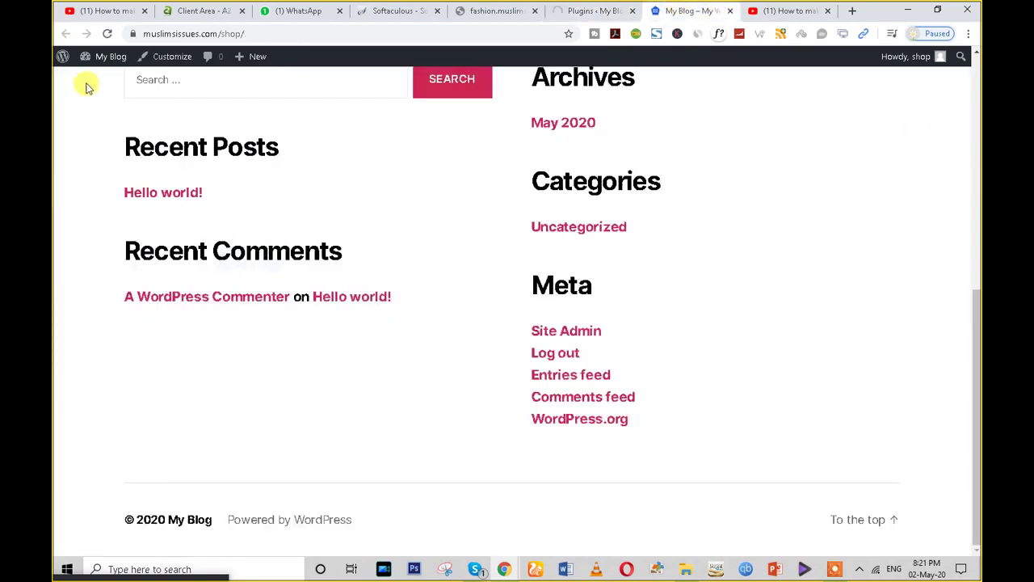
pyautogui.click(107, 33)
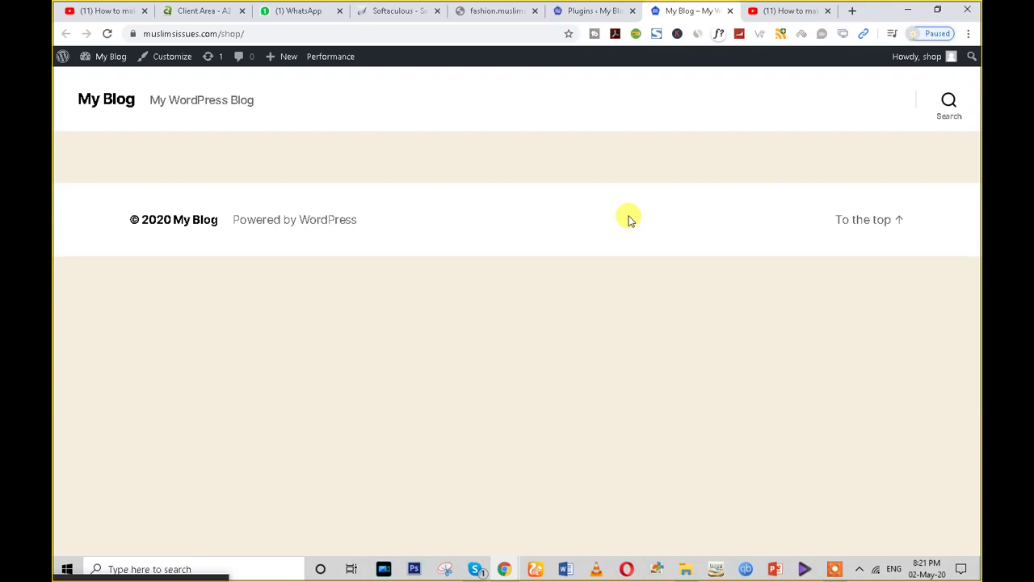
pyautogui.click(586, 9)
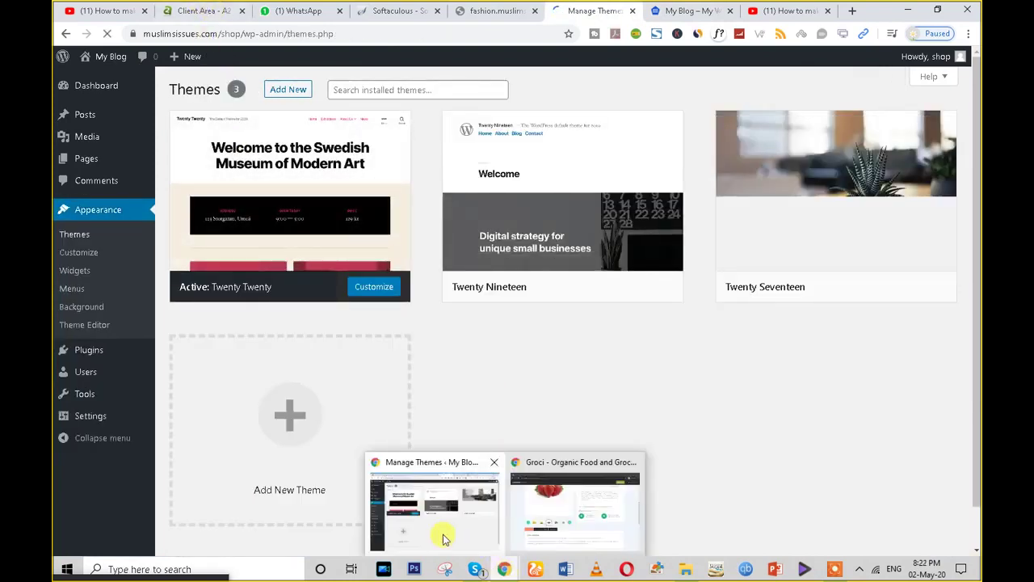
# - Look over the Groci demo's product page again and return to the WordPress Themes page
pyautogui.moveTo(494, 564)
pyautogui.click(550, 533)
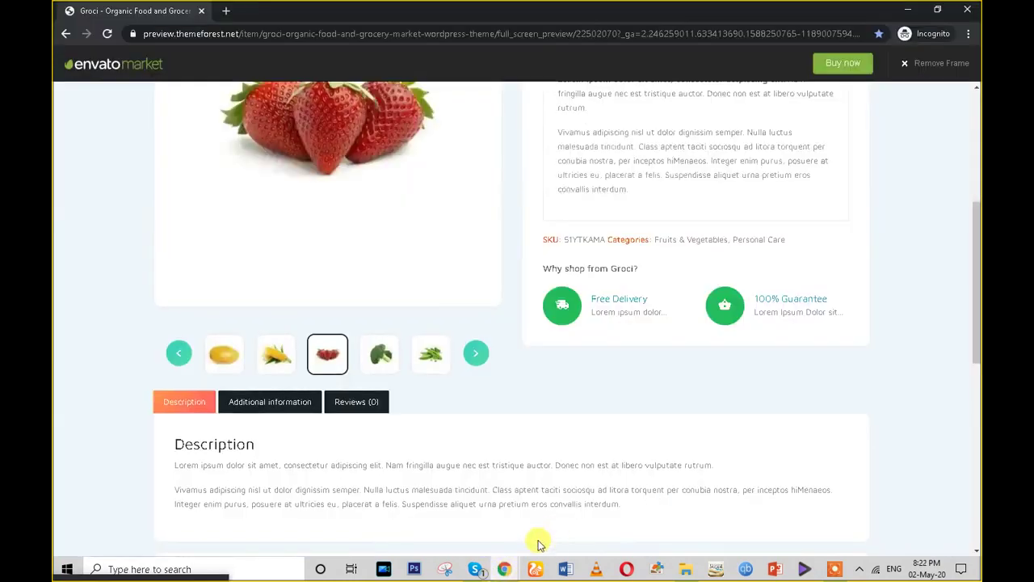
pyautogui.scroll(5, 455, 272)
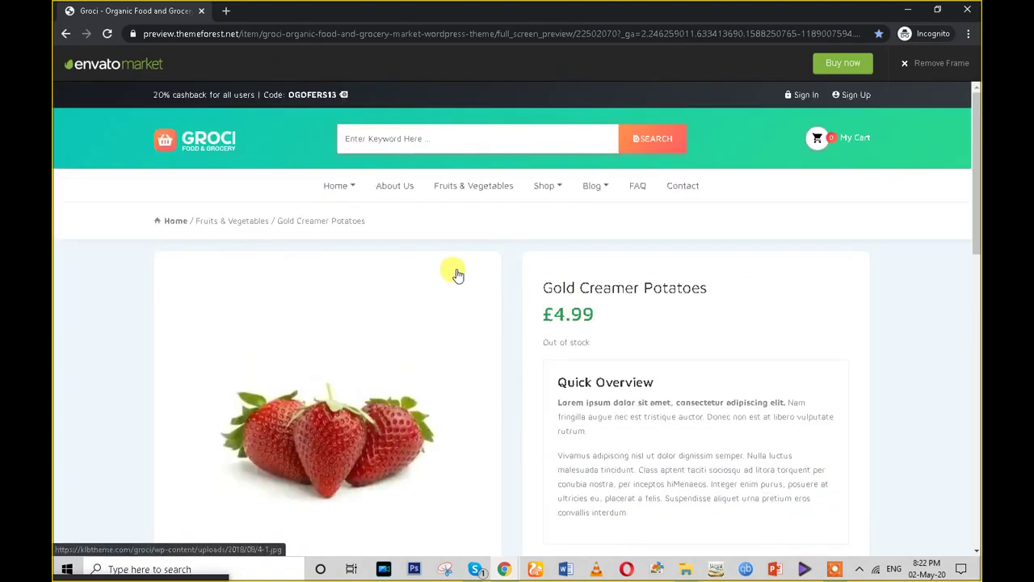
pyautogui.scroll(-3, 455, 272)
pyautogui.scroll(1, 455, 272)
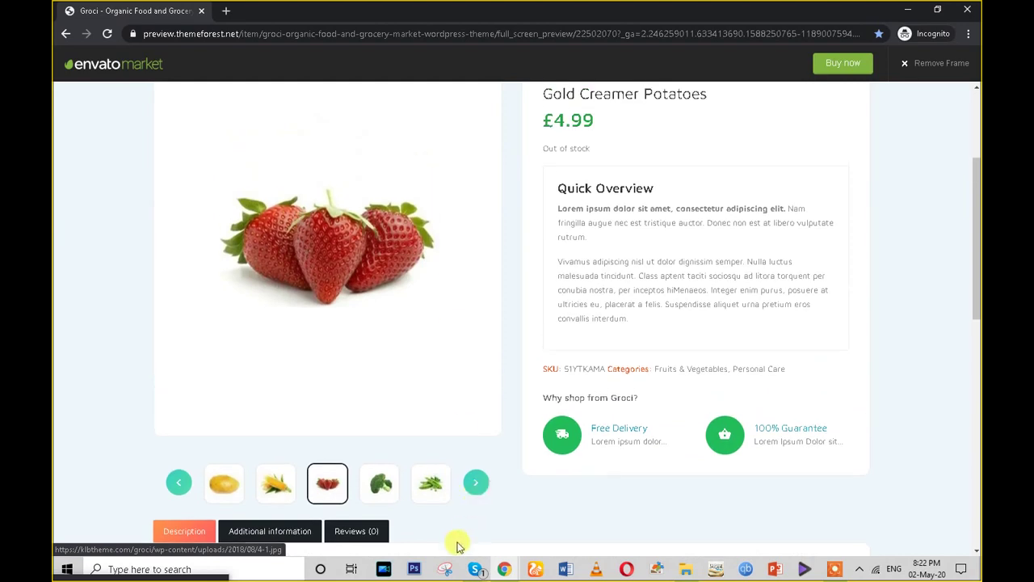
pyautogui.moveTo(477, 570)
pyautogui.click(473, 536)
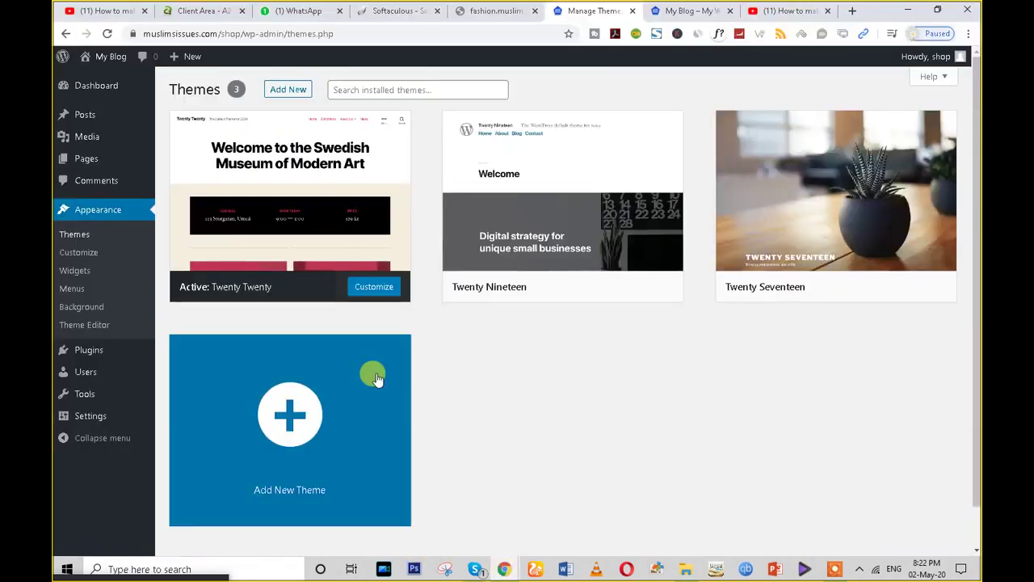
# - Add a new WordPress theme by uploading and installing groci.zip
pyautogui.click(280, 90)
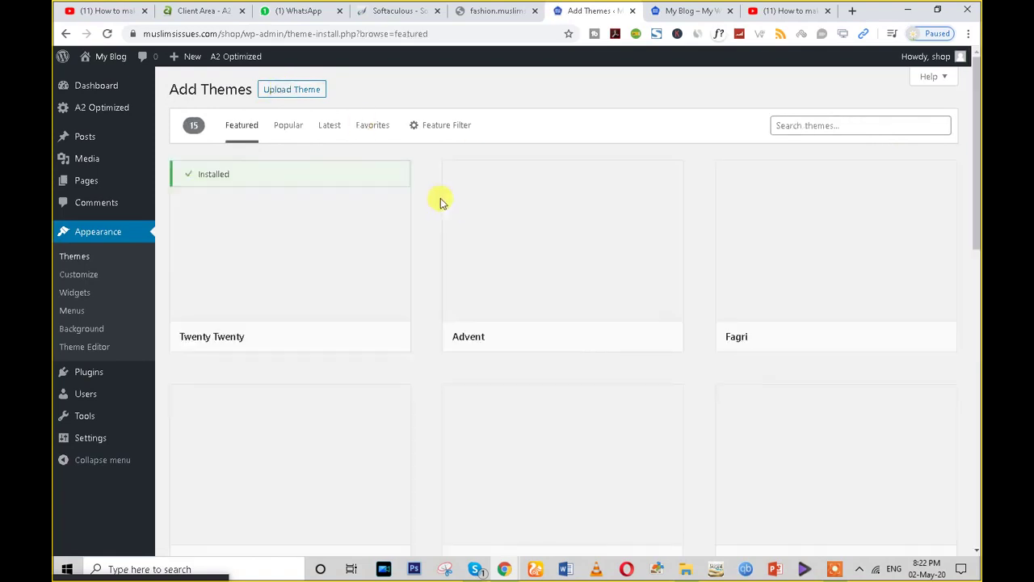
pyautogui.click(292, 89)
pyautogui.click(487, 208)
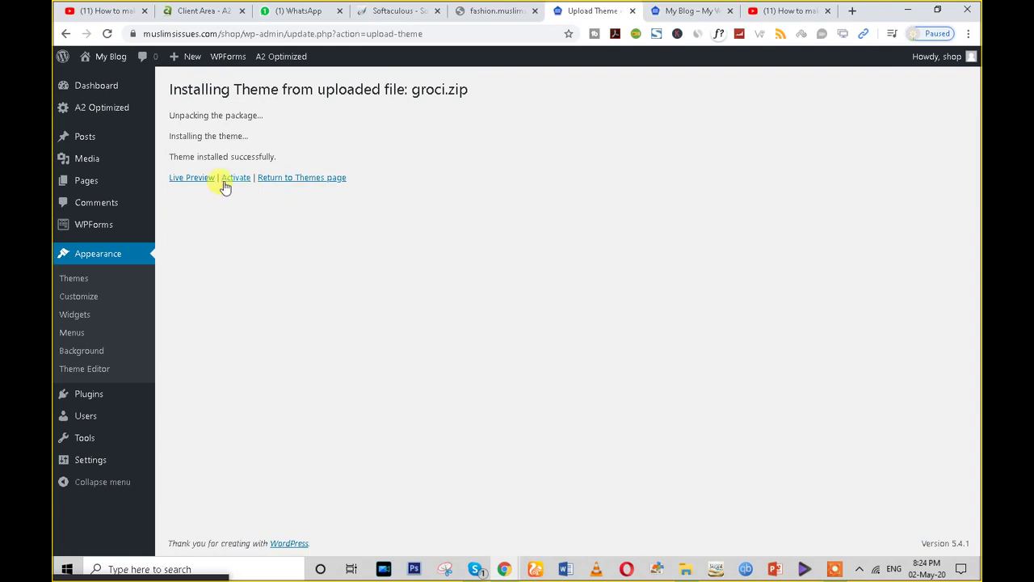
# - Activate the newly installed Groci theme and check it in the list of installed themes
pyautogui.click(237, 178)
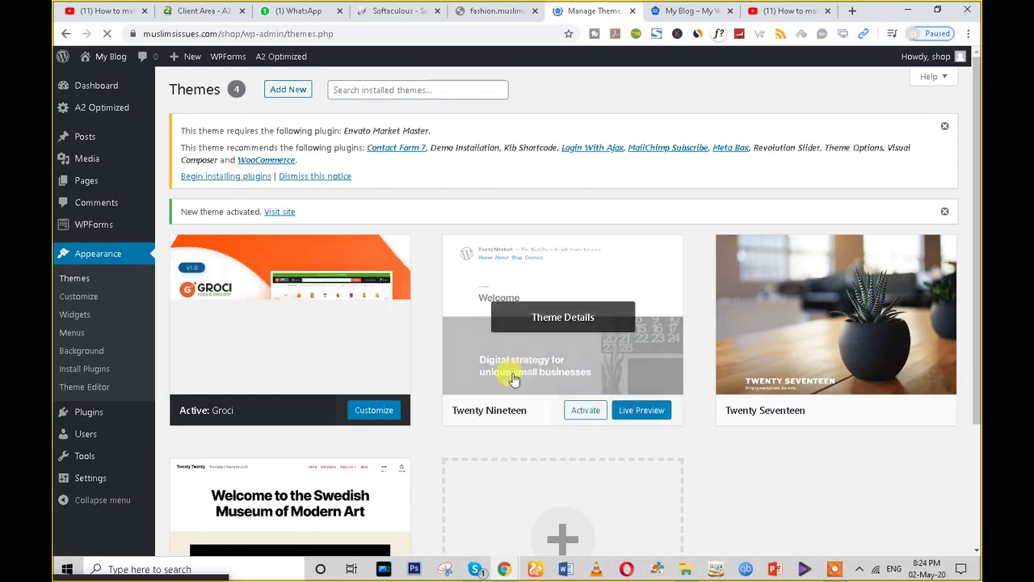
pyautogui.scroll(-1, 509, 367)
pyautogui.scroll(1, 462, 356)
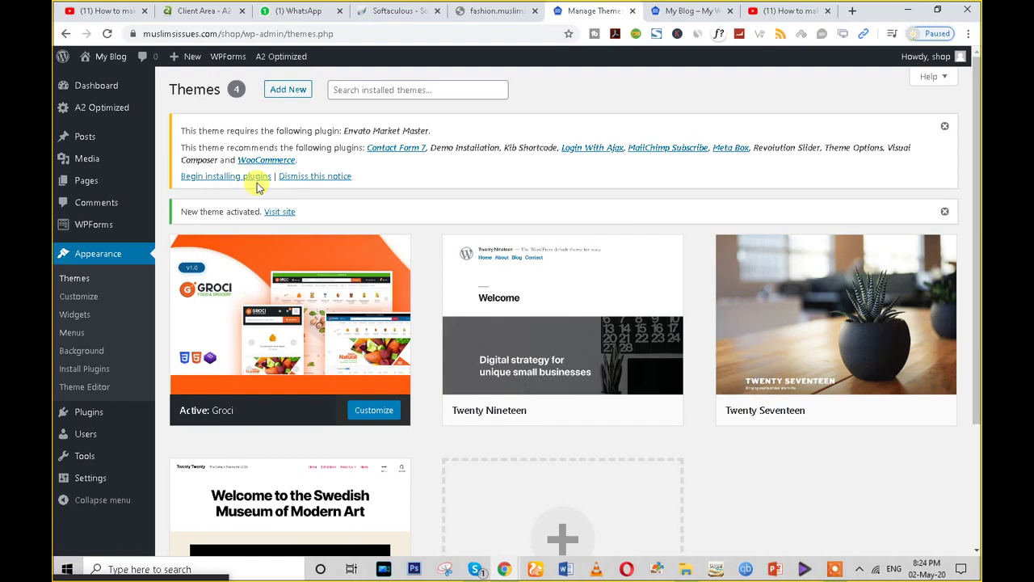
# - Delete the unused default themes Twenty Nineteen, Twenty Seventeen and Twenty Twenty
pyautogui.click(595, 361)
pyautogui.click(933, 524)
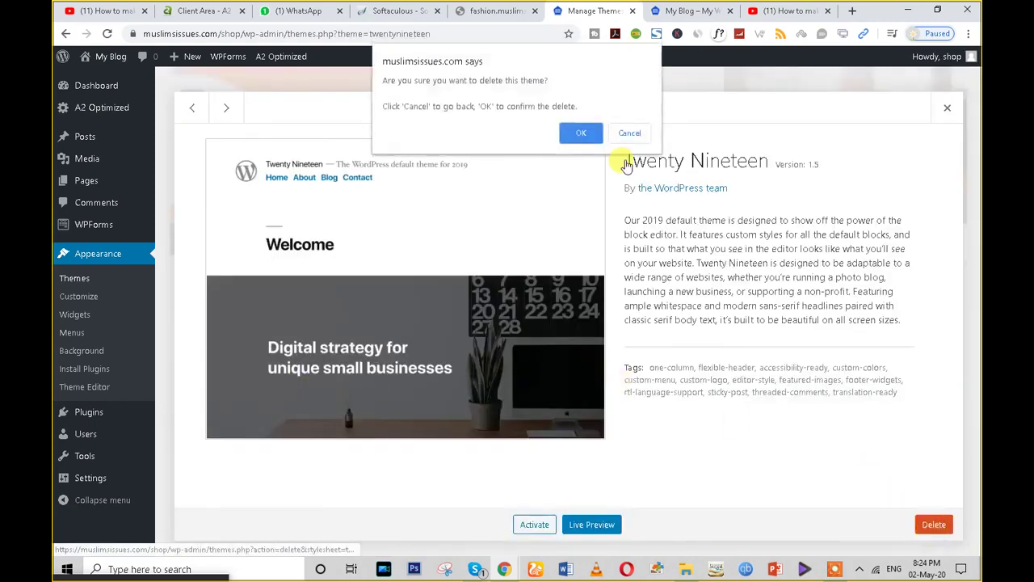
pyautogui.click(574, 132)
pyautogui.click(563, 150)
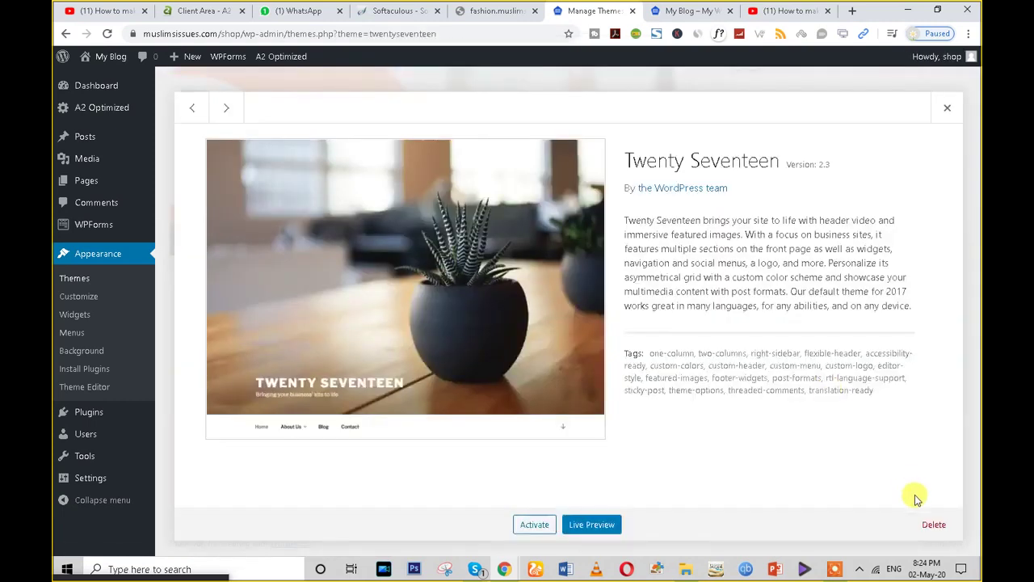
pyautogui.click(933, 524)
pyautogui.click(581, 133)
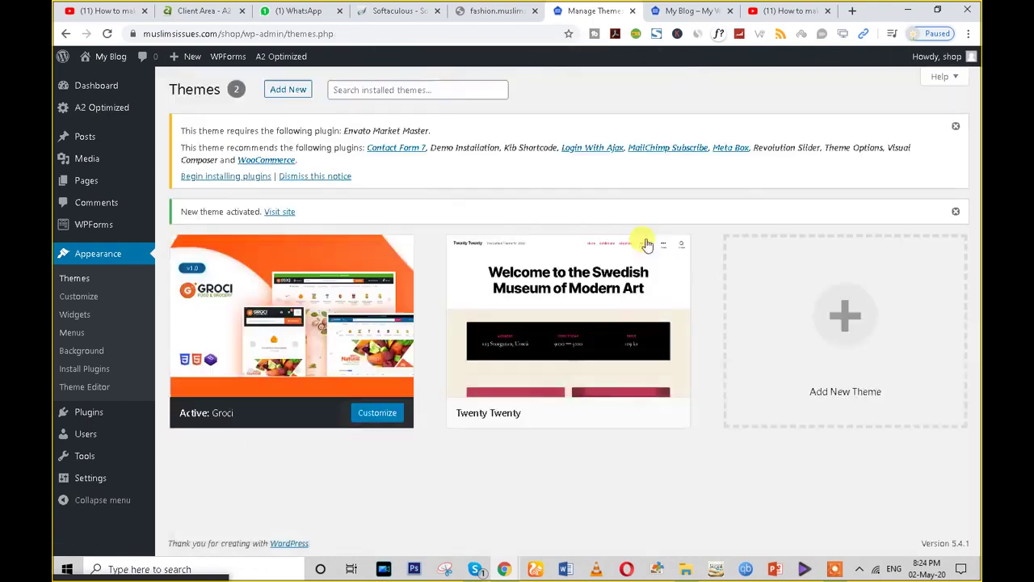
pyautogui.click(596, 330)
pyautogui.click(934, 524)
pyautogui.click(585, 133)
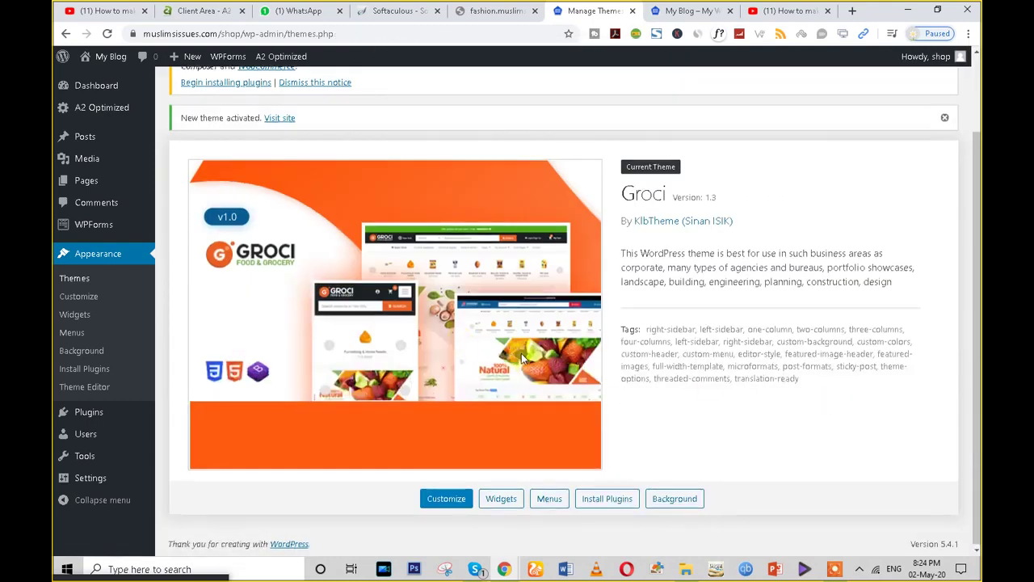
# - Install all of the Groci theme's required and recommended plugins with a bulk action
pyautogui.scroll(2, 415, 247)
pyautogui.click(230, 178)
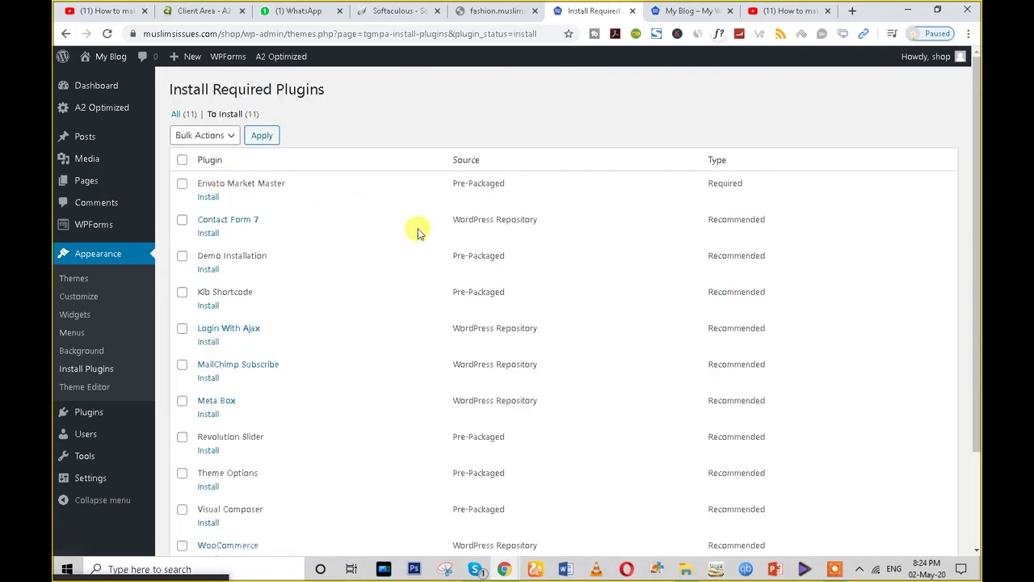
pyautogui.click(182, 159)
pyautogui.click(196, 135)
pyautogui.click(194, 171)
pyautogui.click(257, 135)
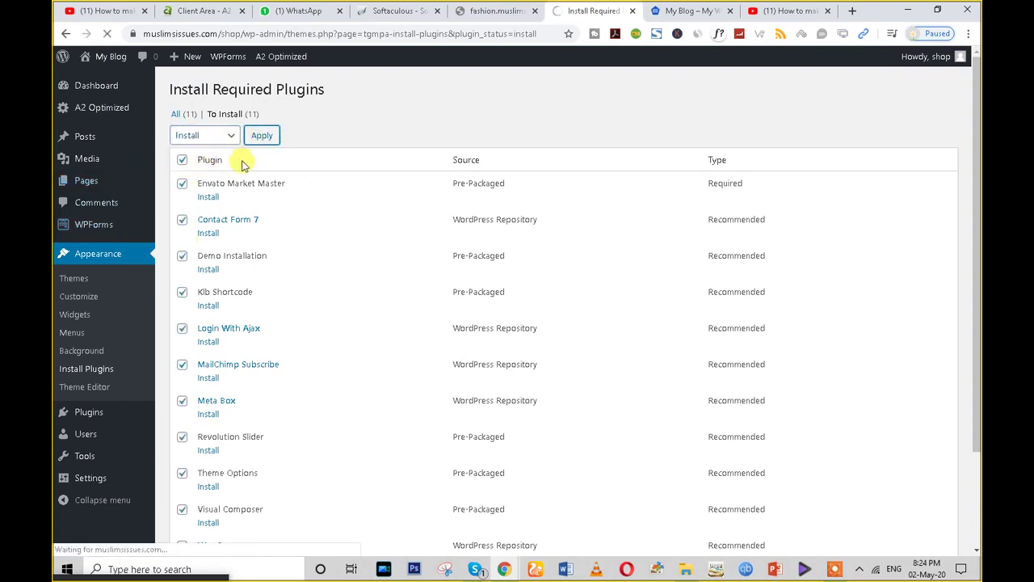
pyautogui.scroll(-3, 348, 392)
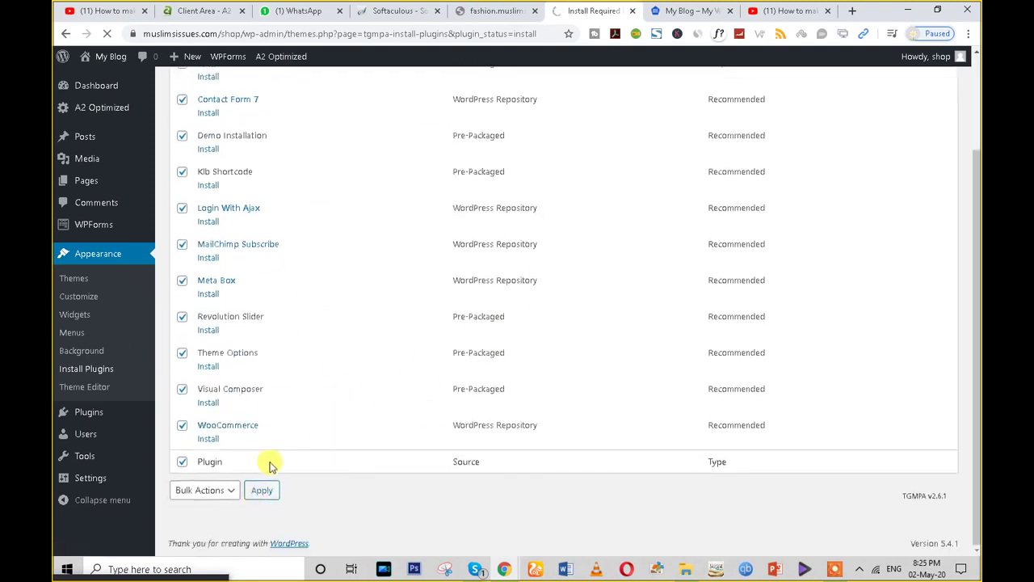
pyautogui.scroll(-2, 239, 525)
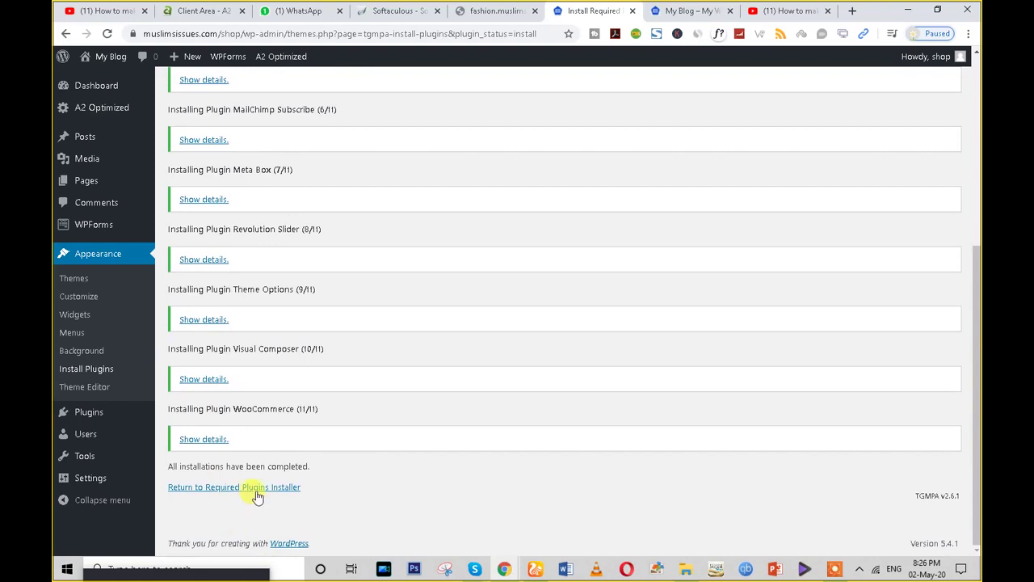
# - Activate all of the theme's installed plugins with a bulk action and reload the My Blog front page
pyautogui.click(256, 489)
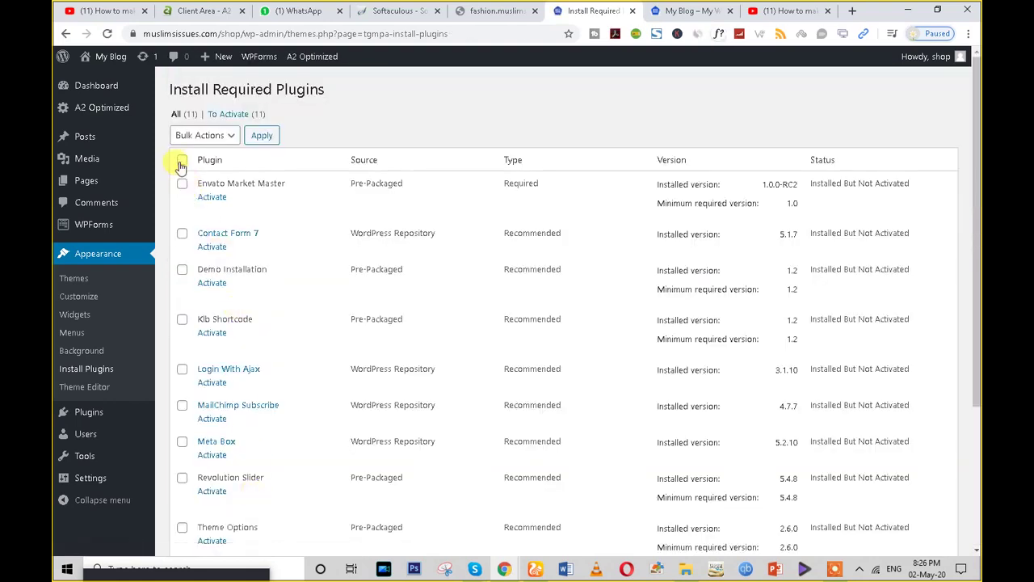
pyautogui.click(209, 135)
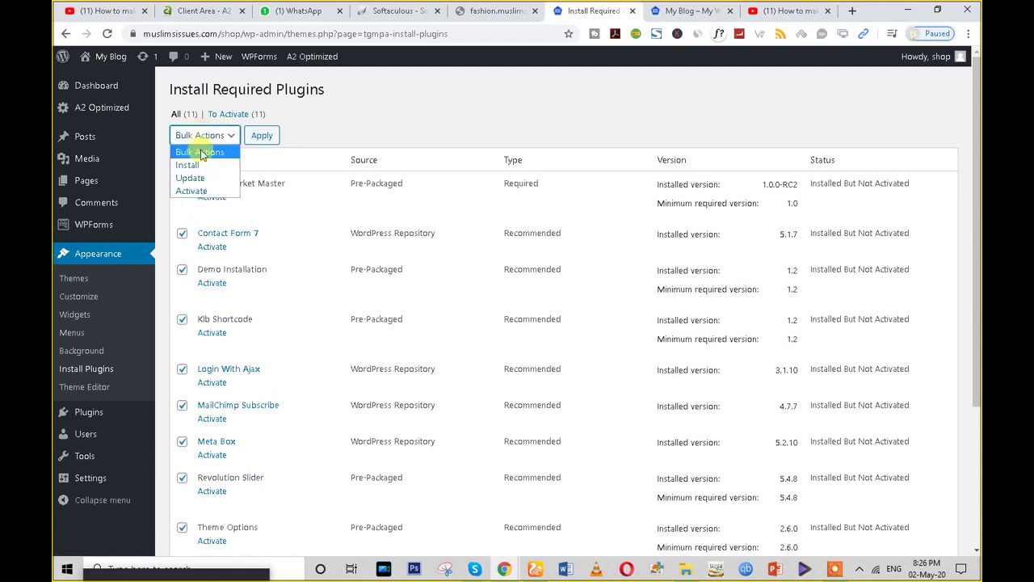
pyautogui.click(199, 190)
pyautogui.click(260, 135)
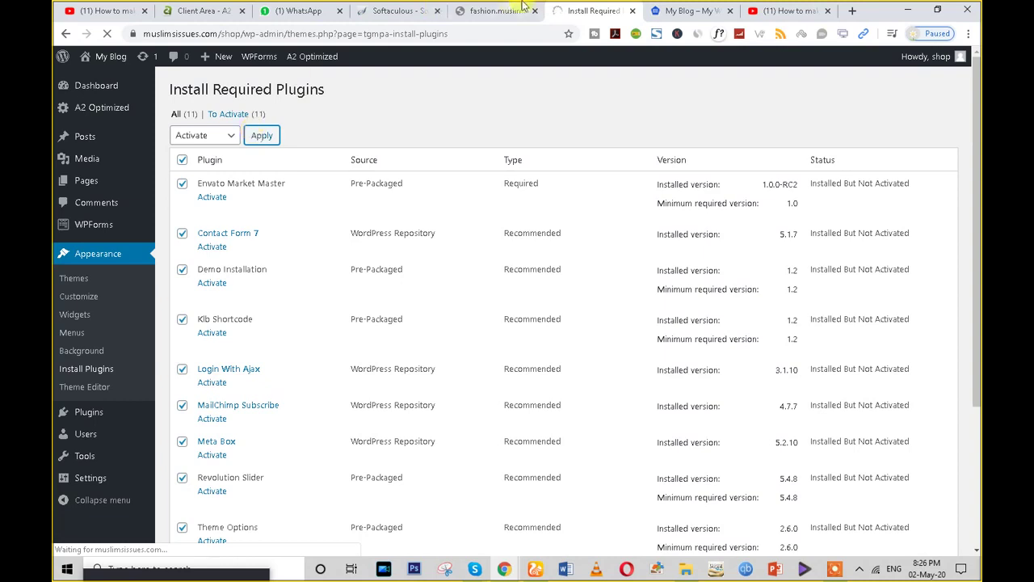
pyautogui.click(687, 11)
pyautogui.click(108, 33)
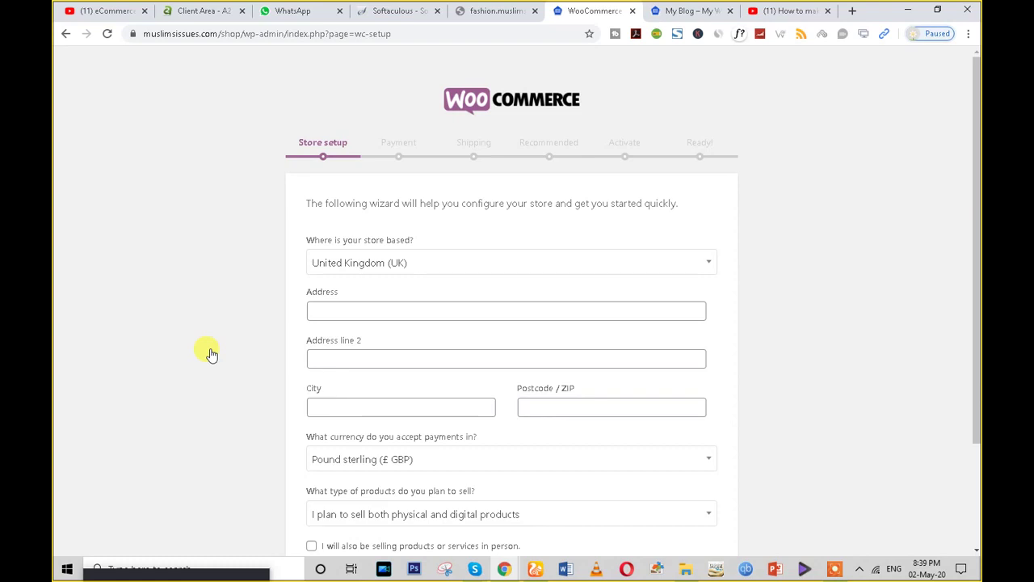
# - Set the store's country to Afghanistan in the WooCommerce setup wizard
pyautogui.click(388, 266)
pyautogui.write('inf')
pyautogui.press('BackSpace')
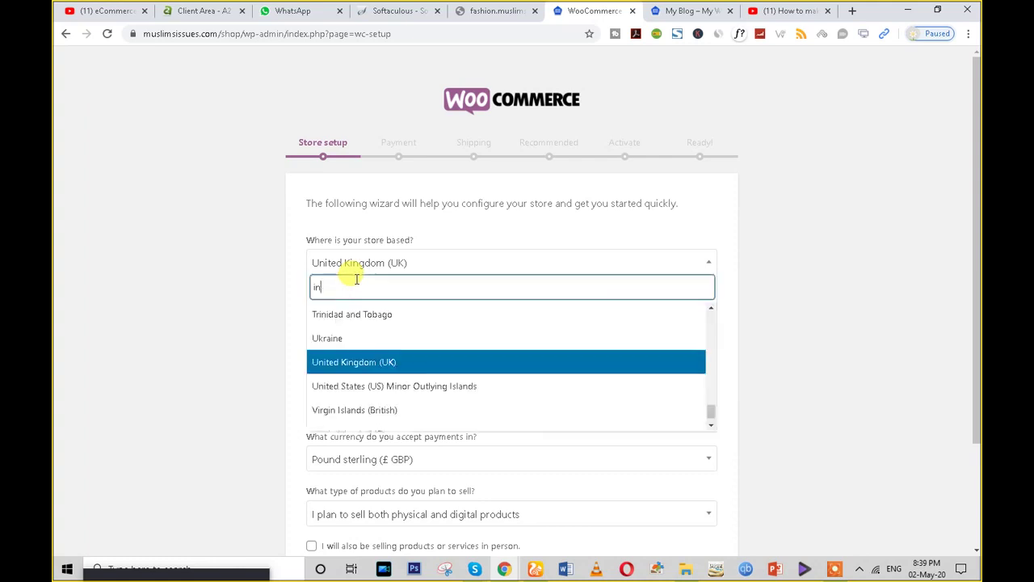
pyautogui.press('BackSpace')
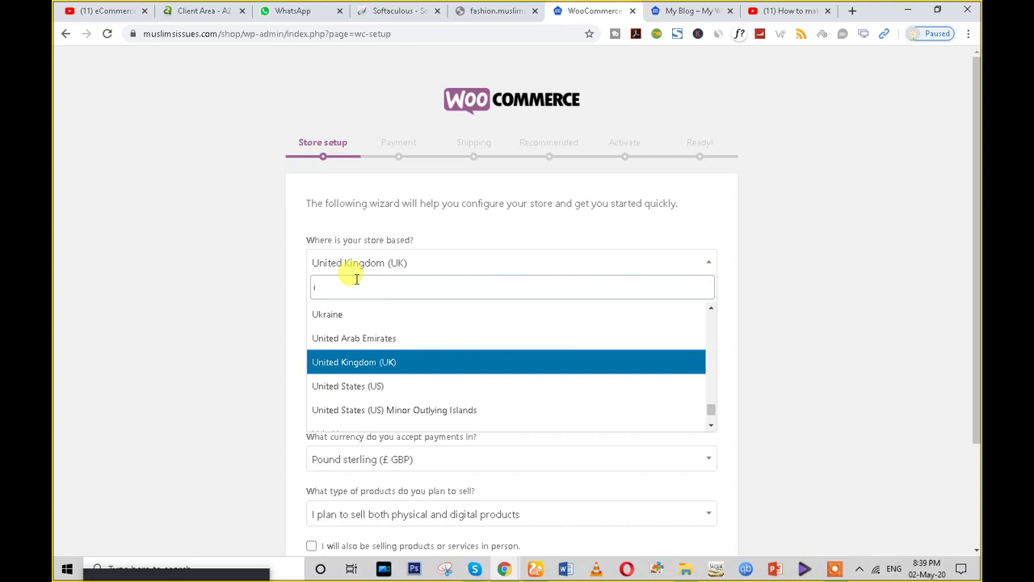
pyautogui.press('BackSpace')
pyautogui.write('af')
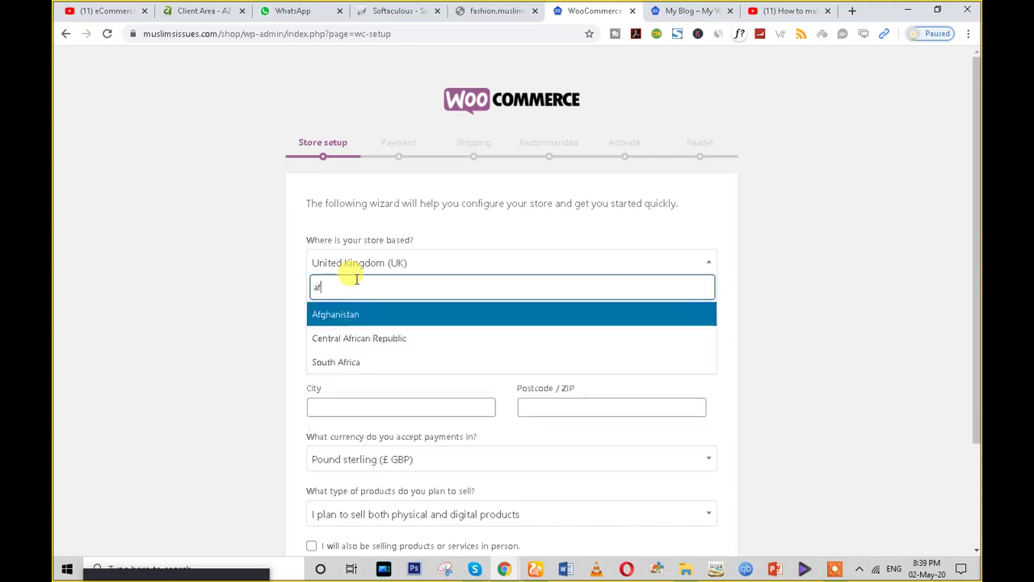
pyautogui.click(346, 315)
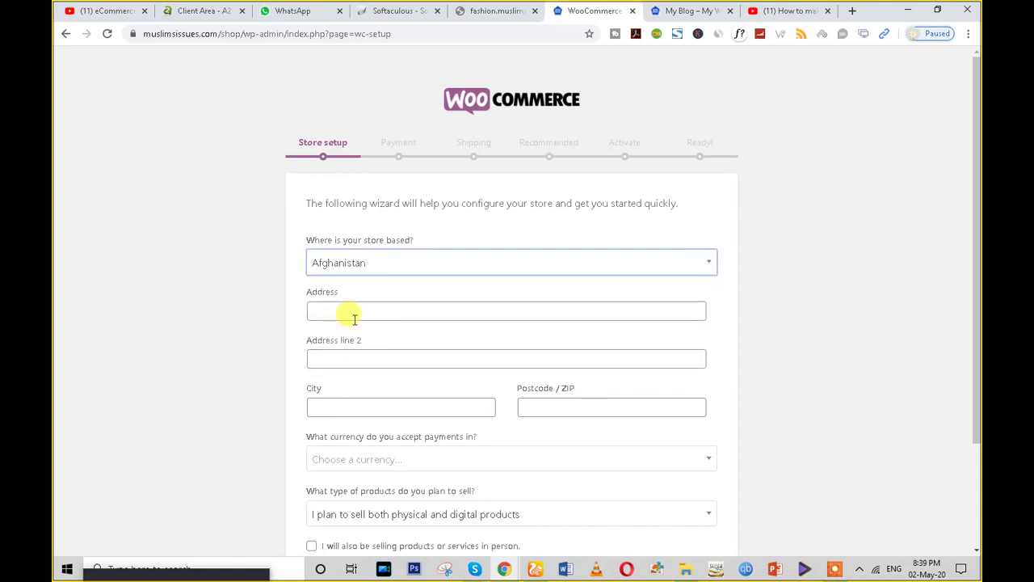
# - Fill in the store's address, city and postcode with the browser's saved address
pyautogui.click(343, 311)
pyautogui.click(345, 338)
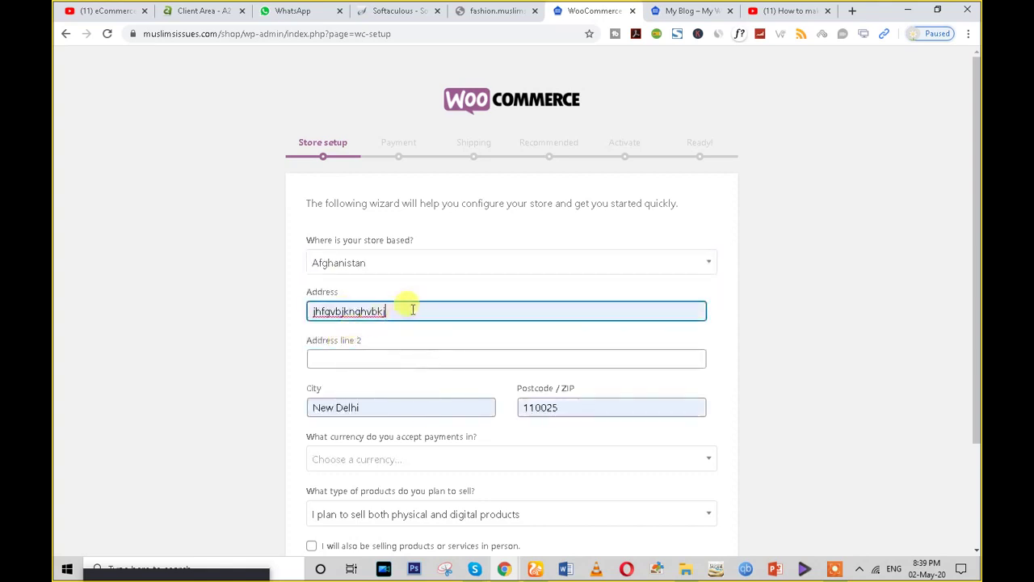
pyautogui.moveTo(397, 311); pyautogui.dragTo(290, 324)
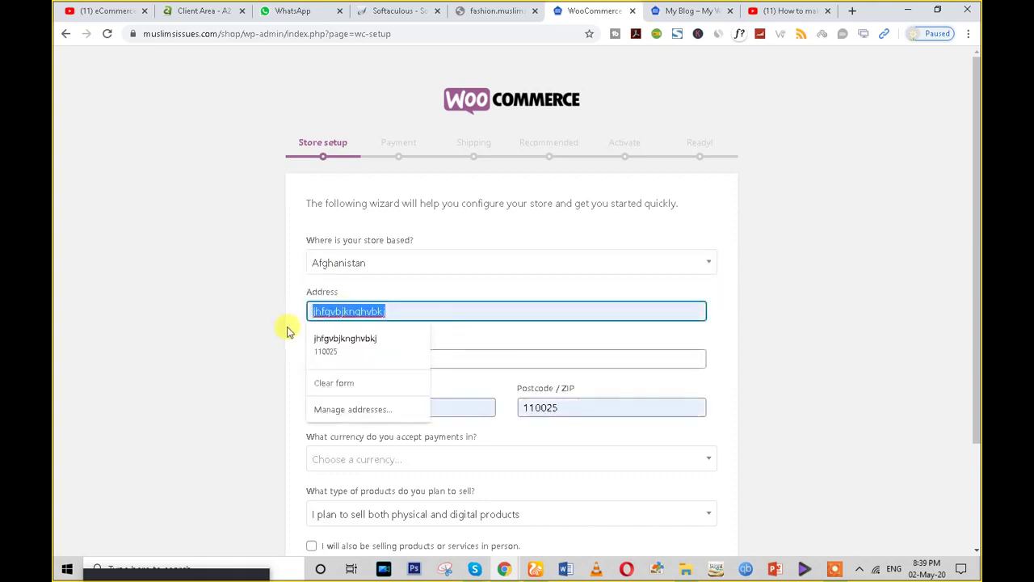
pyautogui.click(489, 434)
pyautogui.scroll(-2, 318, 445)
pyautogui.scroll(2, 358, 307)
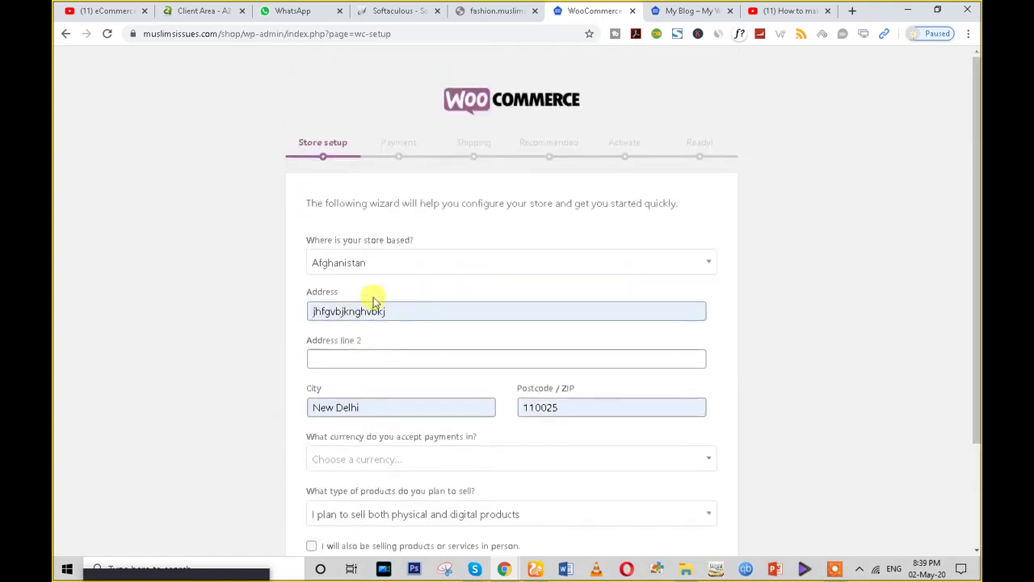
# - Change the store's country to India and replace the first address line with the placeholder text "Address"
pyautogui.click(380, 268)
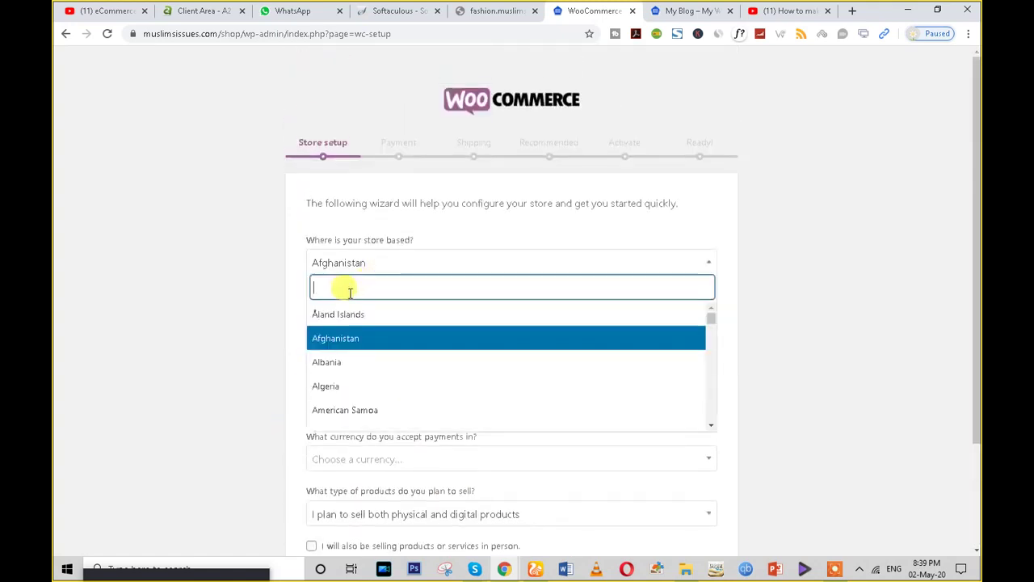
pyautogui.write('india')
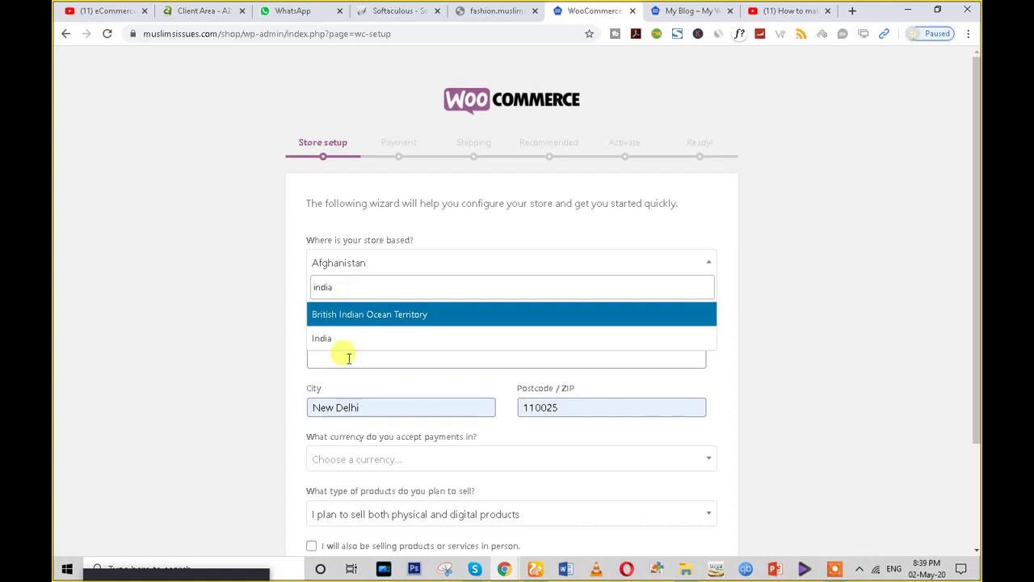
pyautogui.click(336, 340)
pyautogui.scroll(-2, 439, 393)
pyautogui.click(378, 180)
pyautogui.hotkey('ctrl', 'a')
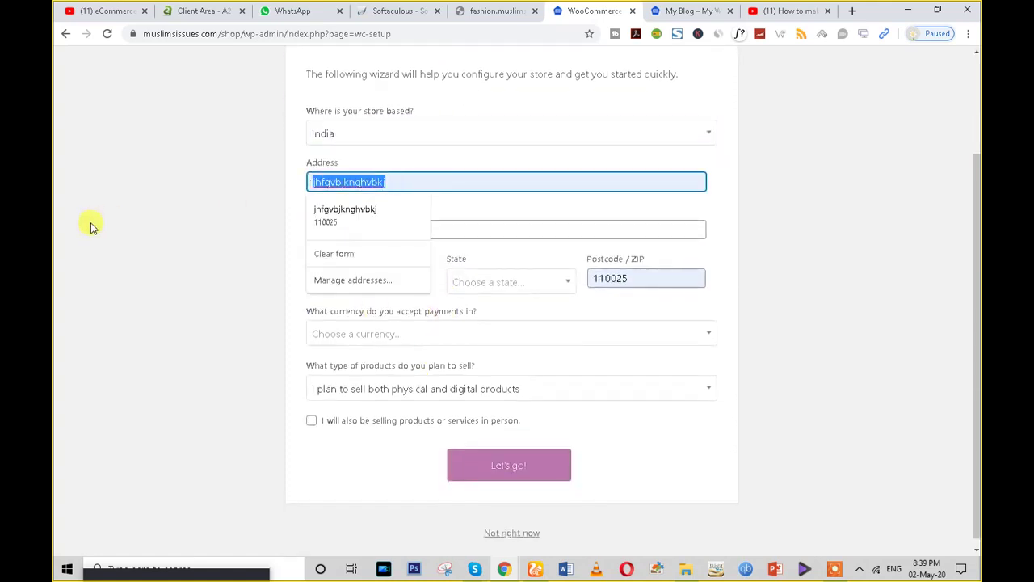
pyautogui.write('Address')
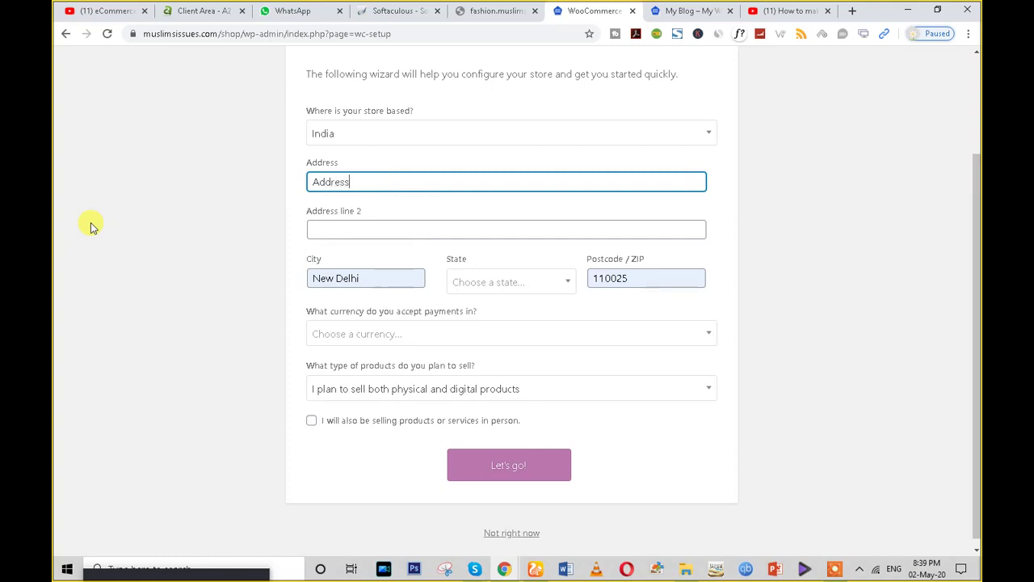
# - Enable the option for also selling products or services in person and try to submit the store setup
pyautogui.scroll(-1, 415, 471)
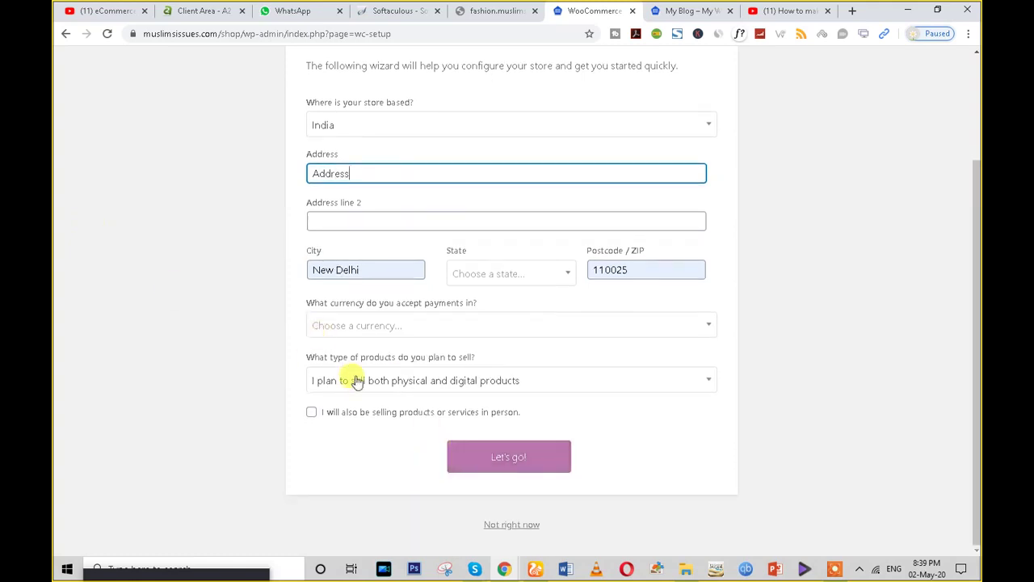
pyautogui.click(313, 413)
pyautogui.click(491, 454)
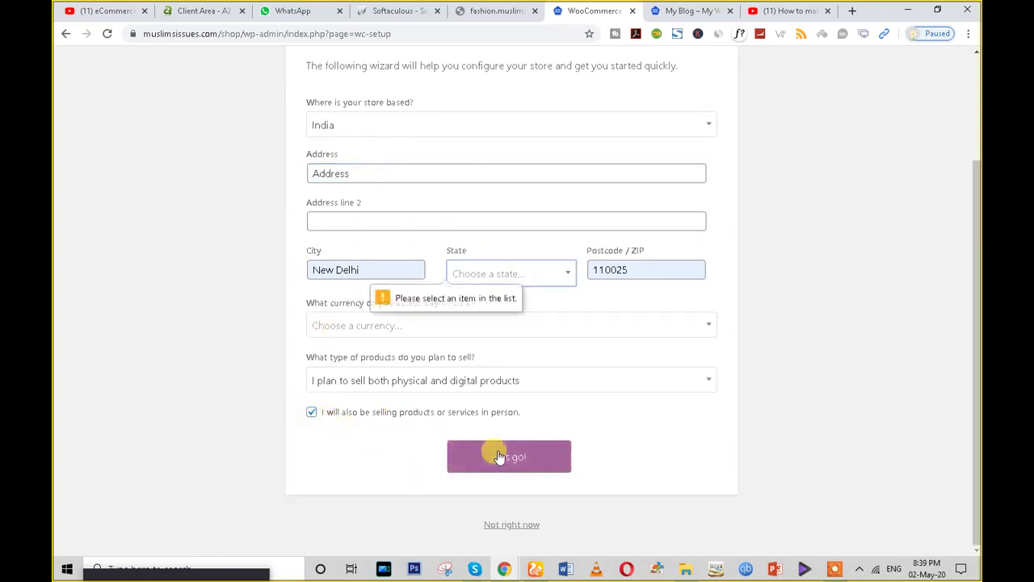
# - Set the store's state to Delhi and try to submit the store setup again
pyautogui.click(474, 271)
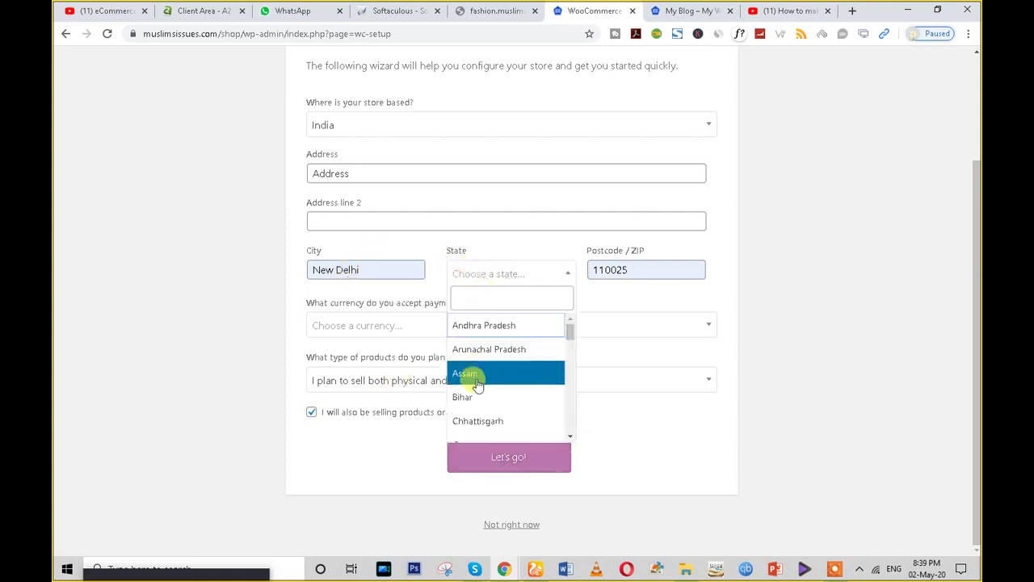
pyautogui.scroll(-2, 479, 388)
pyautogui.scroll(-3, 479, 395)
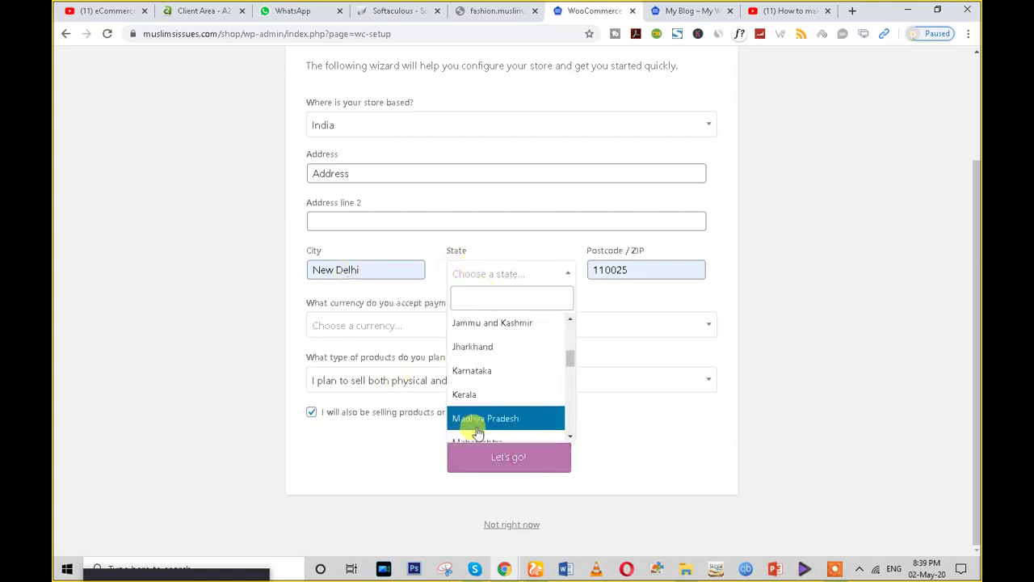
pyautogui.scroll(5, 477, 420)
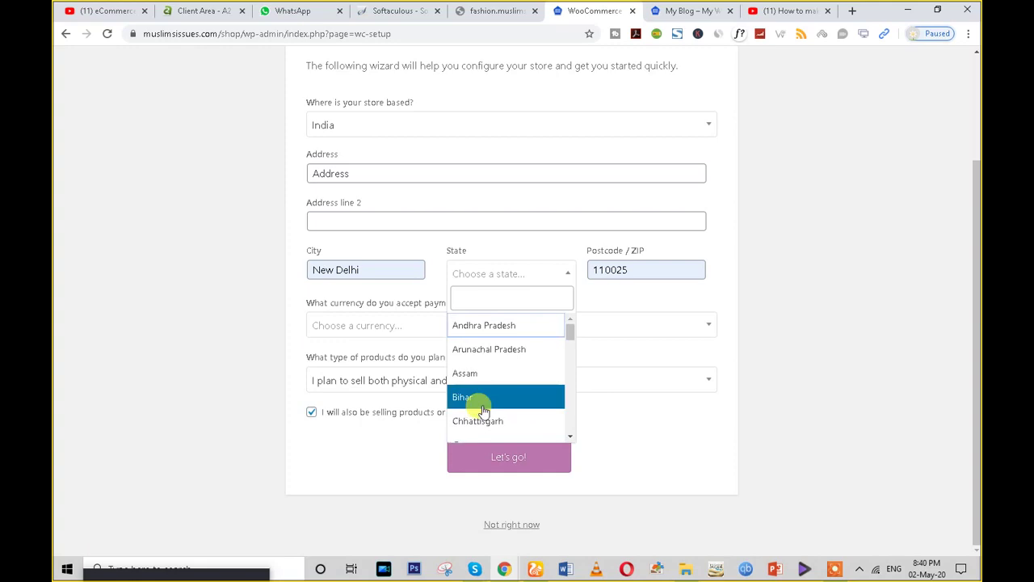
pyautogui.scroll(-8, 483, 411)
pyautogui.scroll(-4, 481, 404)
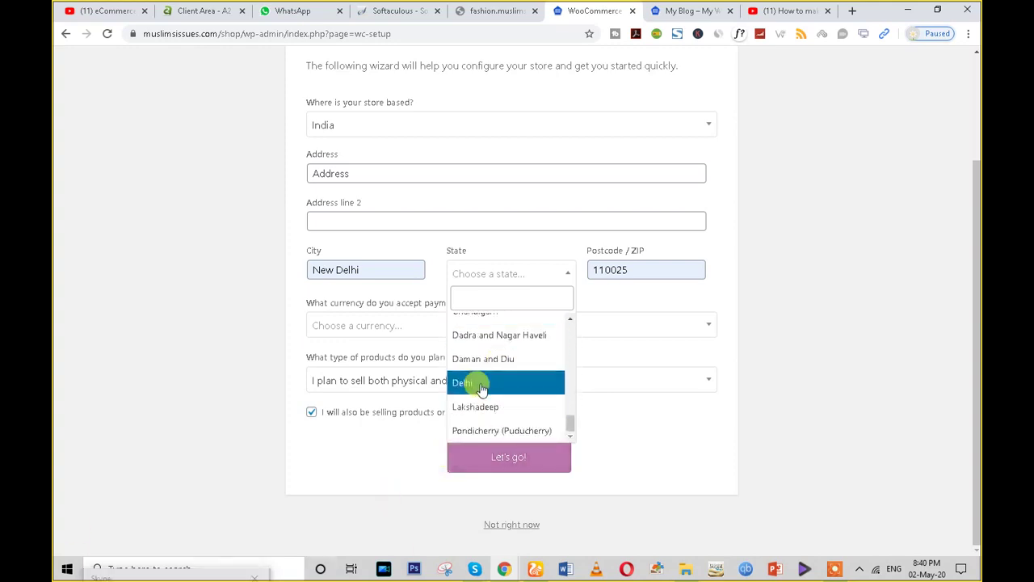
pyautogui.click(480, 389)
pyautogui.click(496, 457)
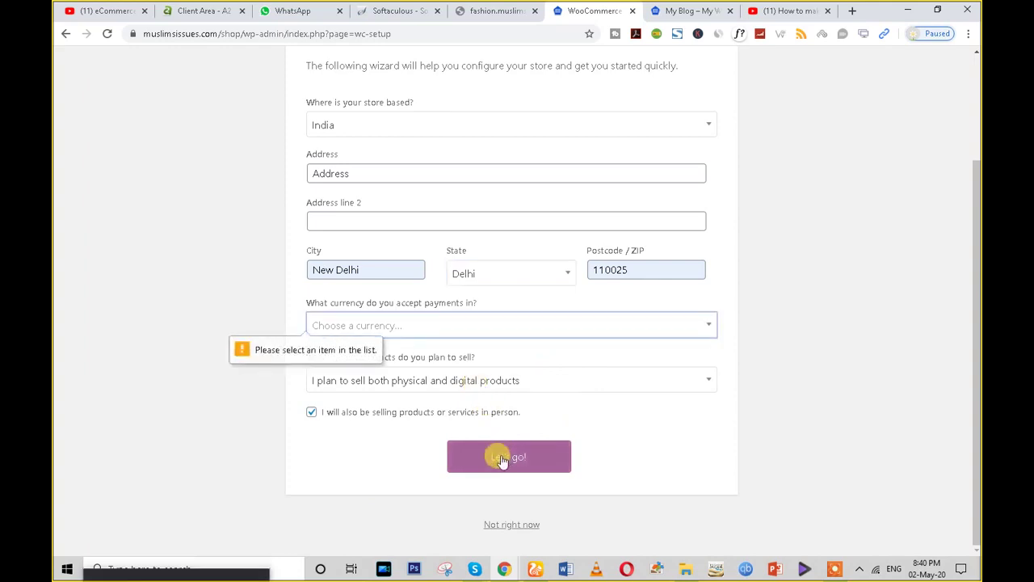
# - Set the store's payment currency to Indian rupee (₹ INR)
pyautogui.click(368, 324)
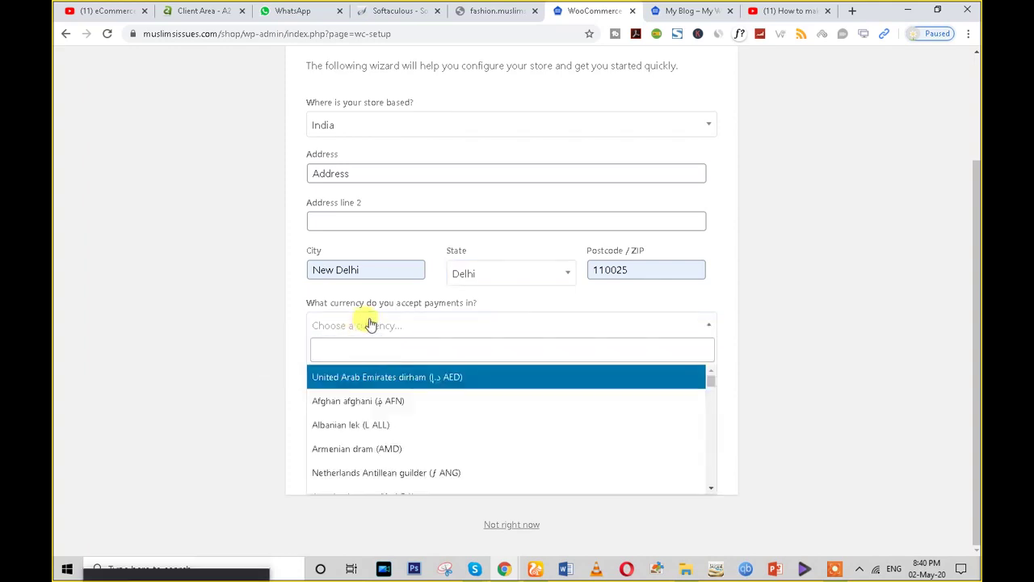
pyautogui.click(418, 356)
pyautogui.write('in')
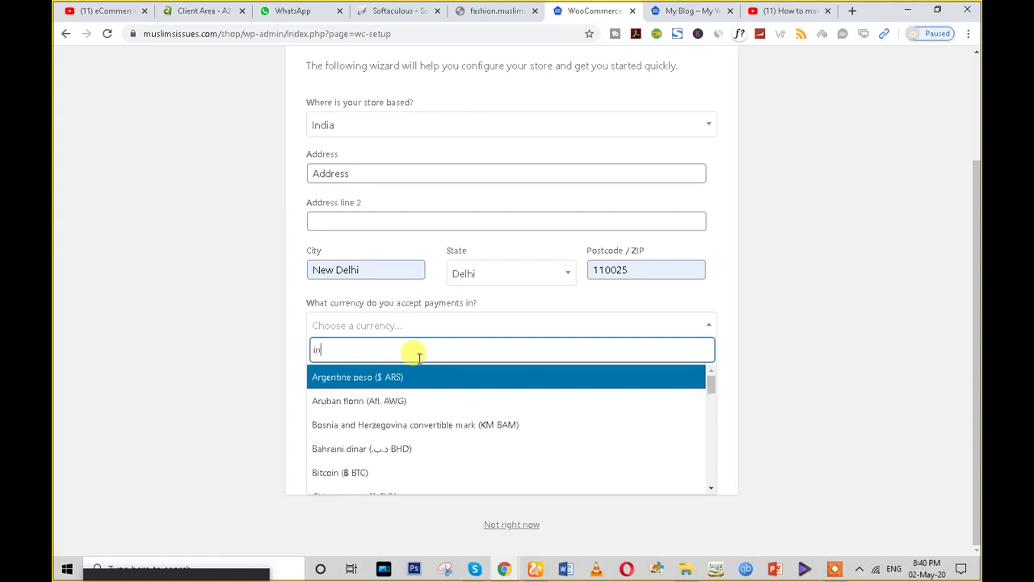
pyautogui.write('r')
pyautogui.click(407, 376)
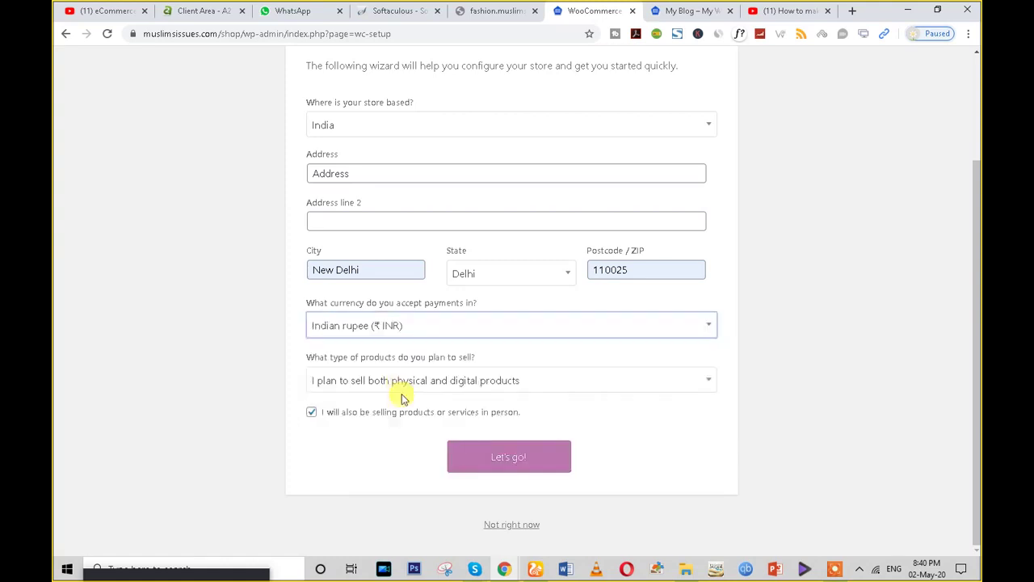
# - Submit the store setup details, enable usage tracking to help improve WooCommerce, and continue to the payment setup
pyautogui.click(468, 453)
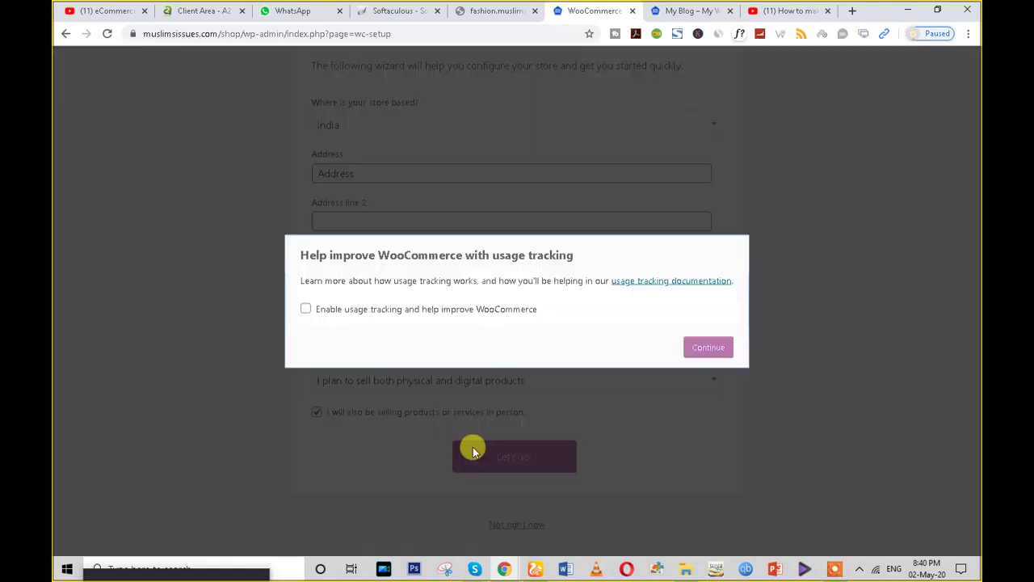
pyautogui.click(307, 311)
pyautogui.click(719, 356)
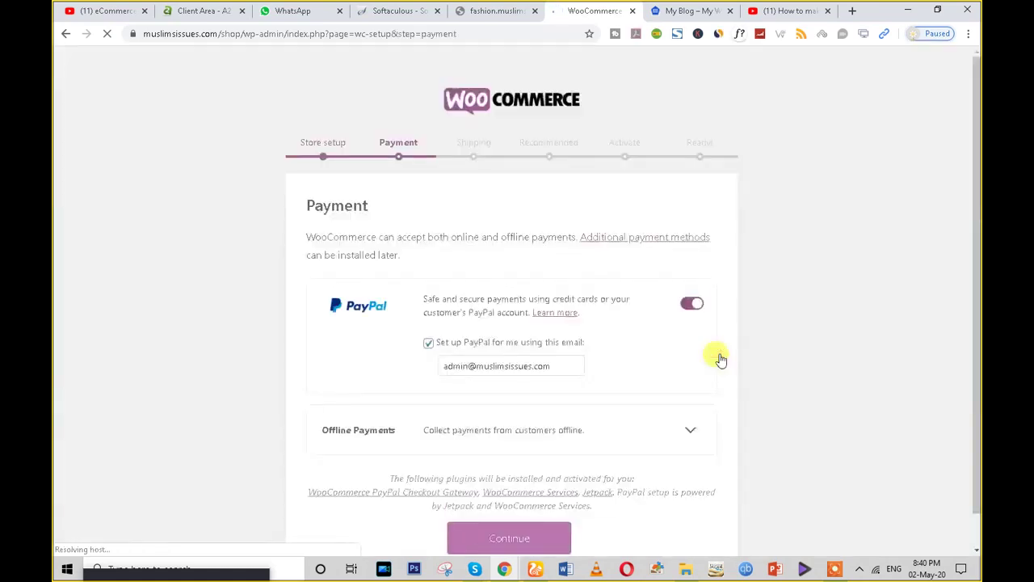
# - Turn off PayPal payments, and turn off flat rate shipping for both India and the locations not covered by other zones
pyautogui.click(692, 303)
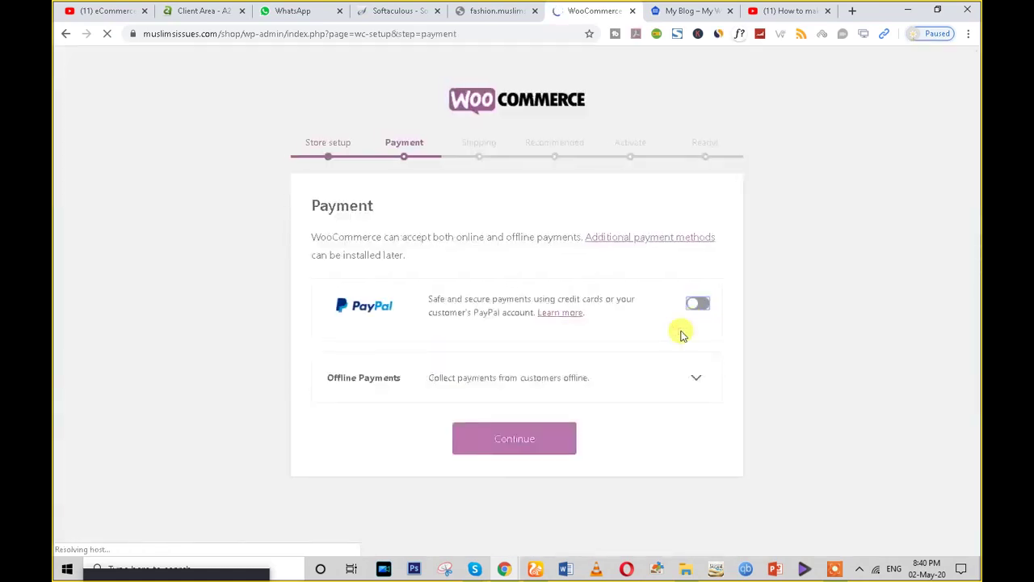
pyautogui.click(521, 441)
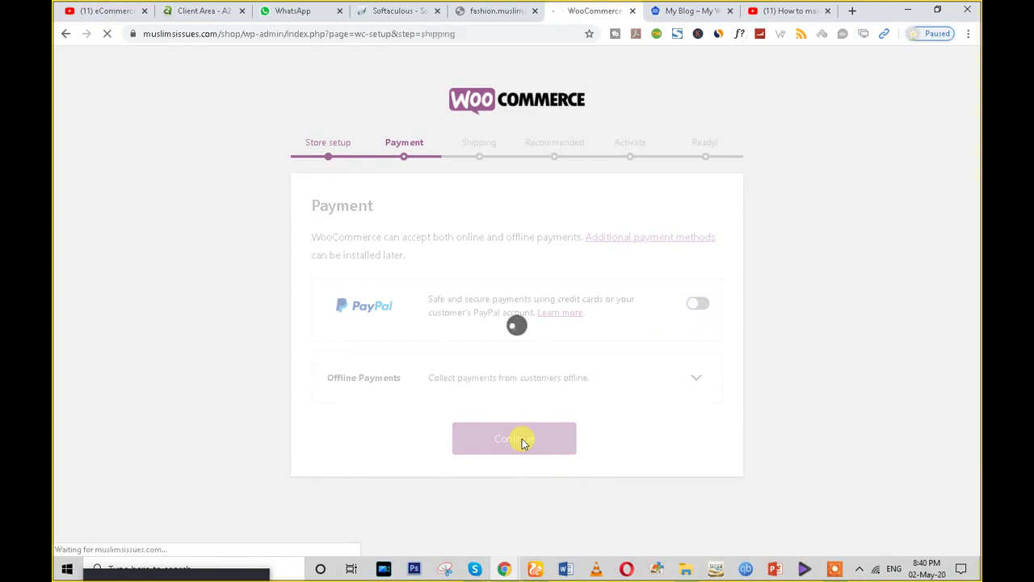
pyautogui.click(691, 354)
pyautogui.click(691, 442)
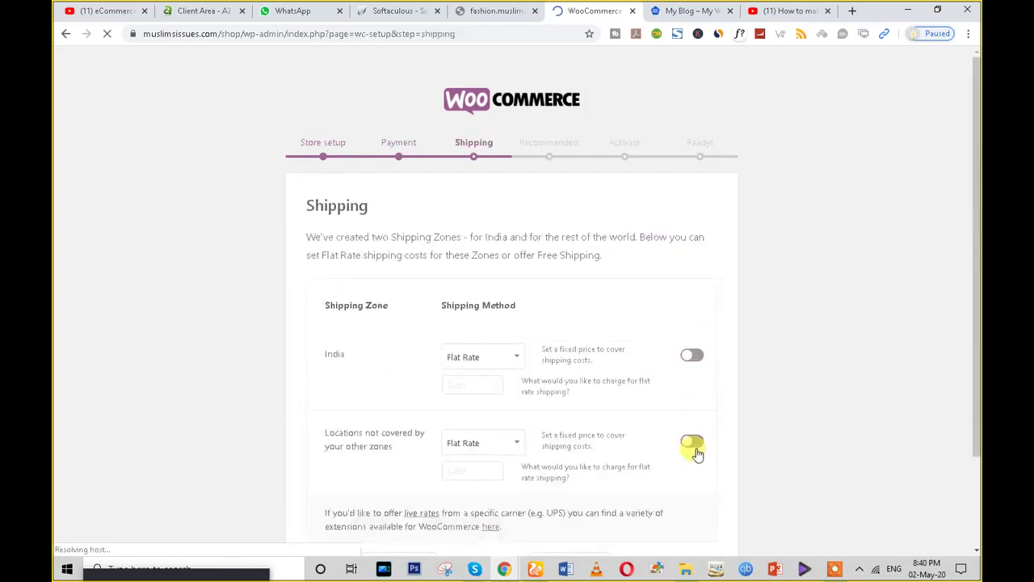
pyautogui.scroll(-2, 614, 456)
pyautogui.click(515, 499)
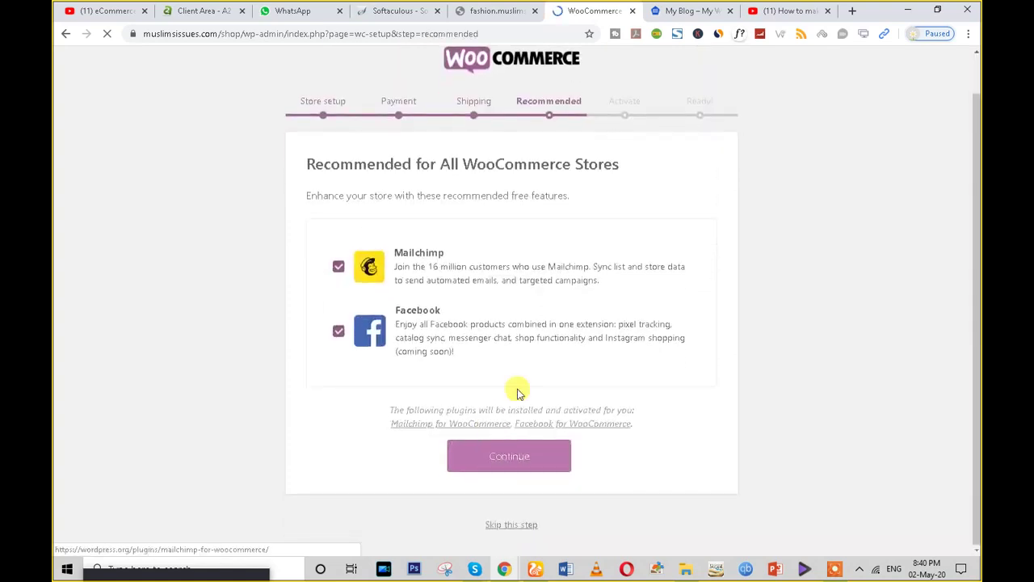
# - Skip the recommended features and Jetpack steps of the WooCommerce setup wizard and go to the WordPress dashboard
pyautogui.click(338, 268)
pyautogui.click(510, 524)
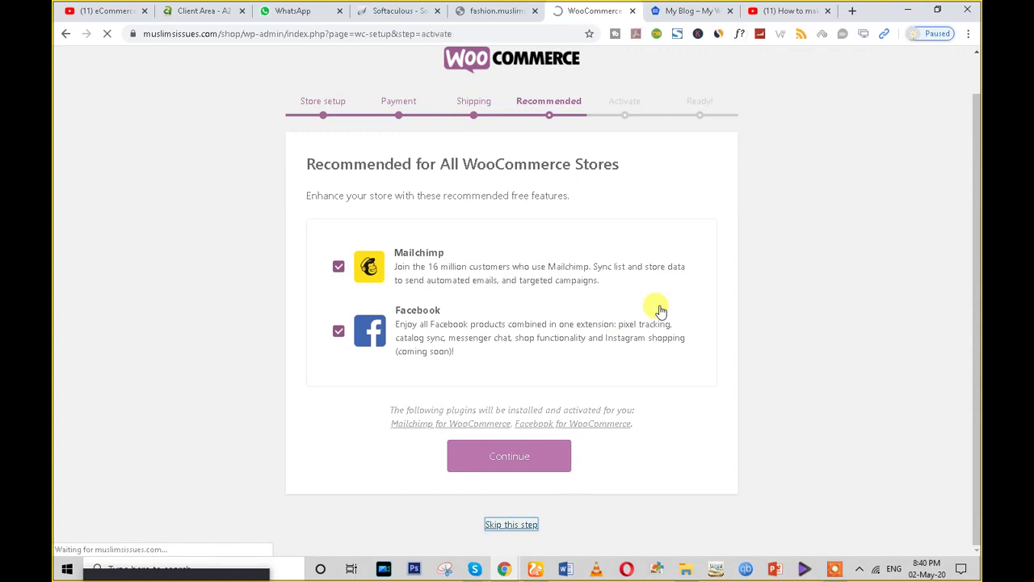
pyautogui.scroll(-2, 634, 326)
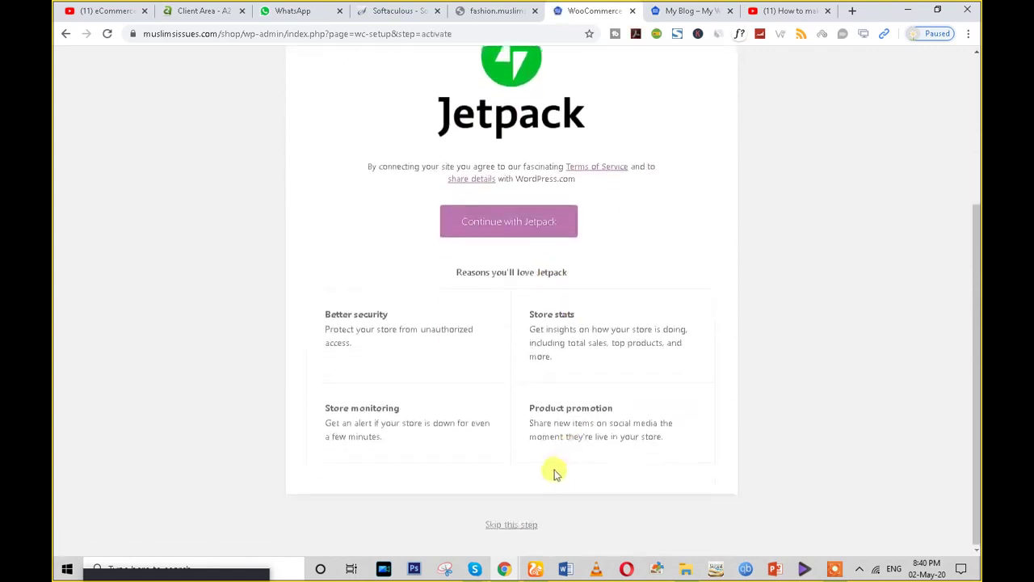
pyautogui.click(494, 529)
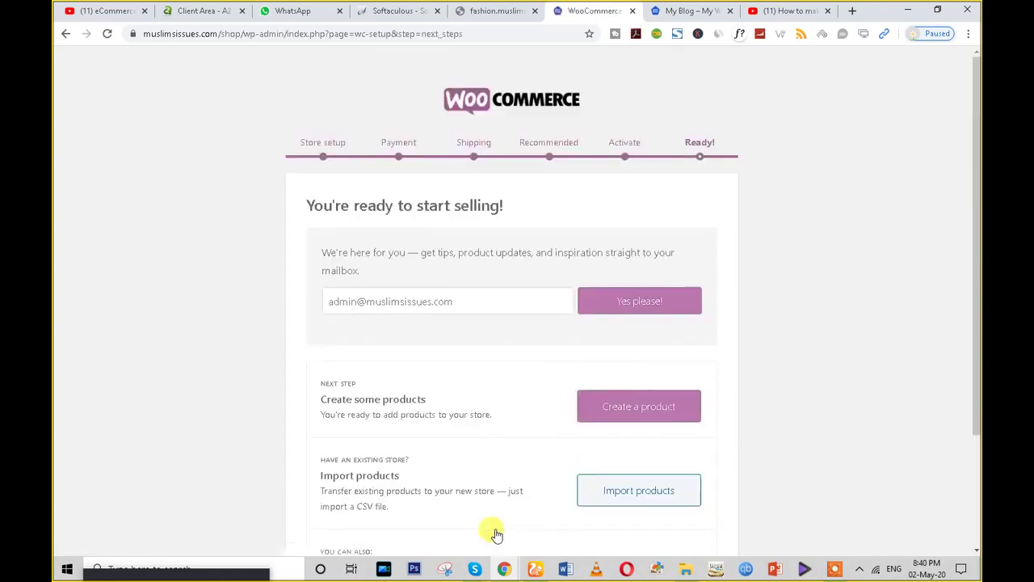
pyautogui.scroll(-3, 525, 485)
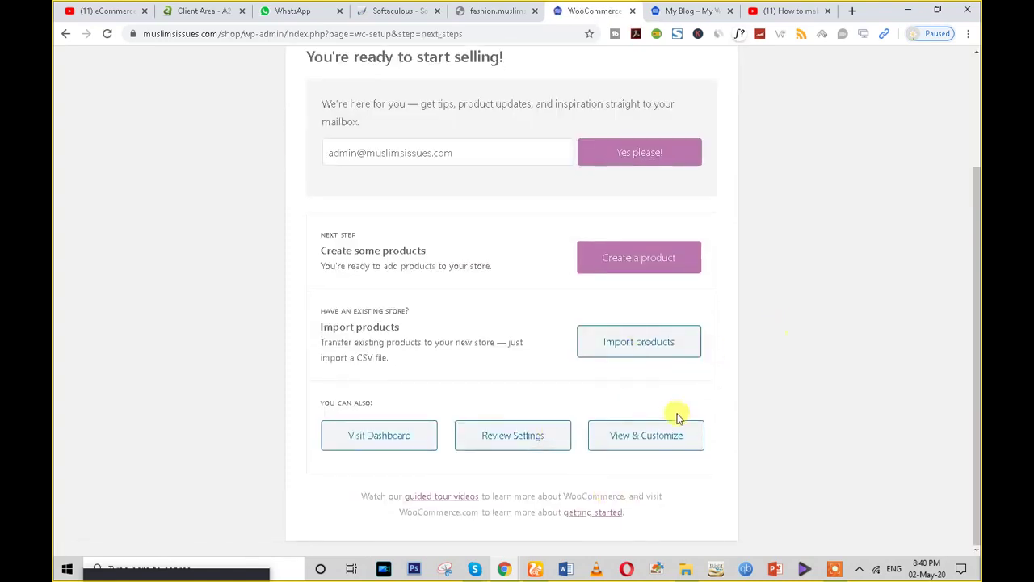
pyautogui.click(392, 440)
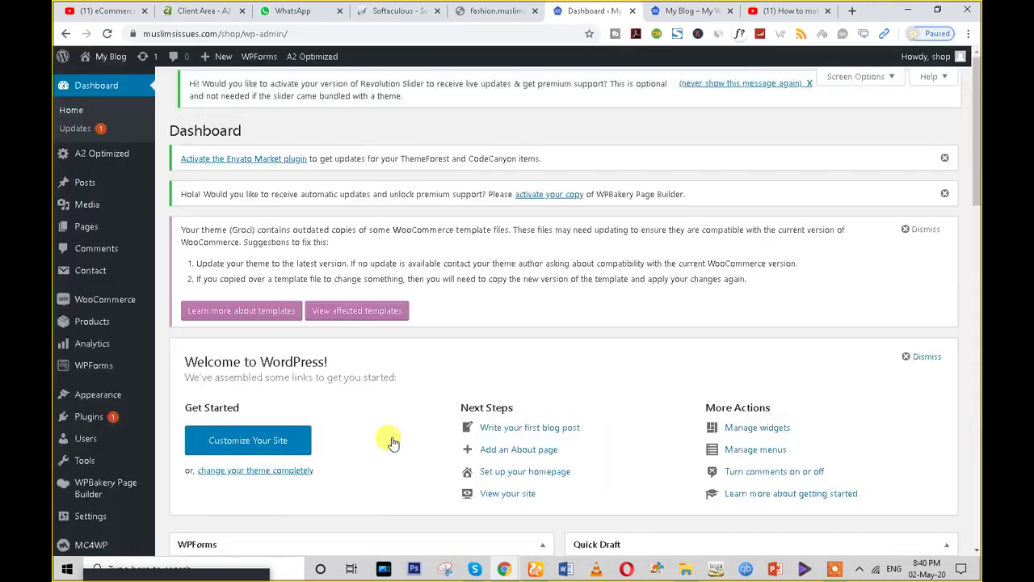
# - Dismiss the outdated WooCommerce template files notice and the Welcome to WordPress panel on the dashboard
pyautogui.click(921, 229)
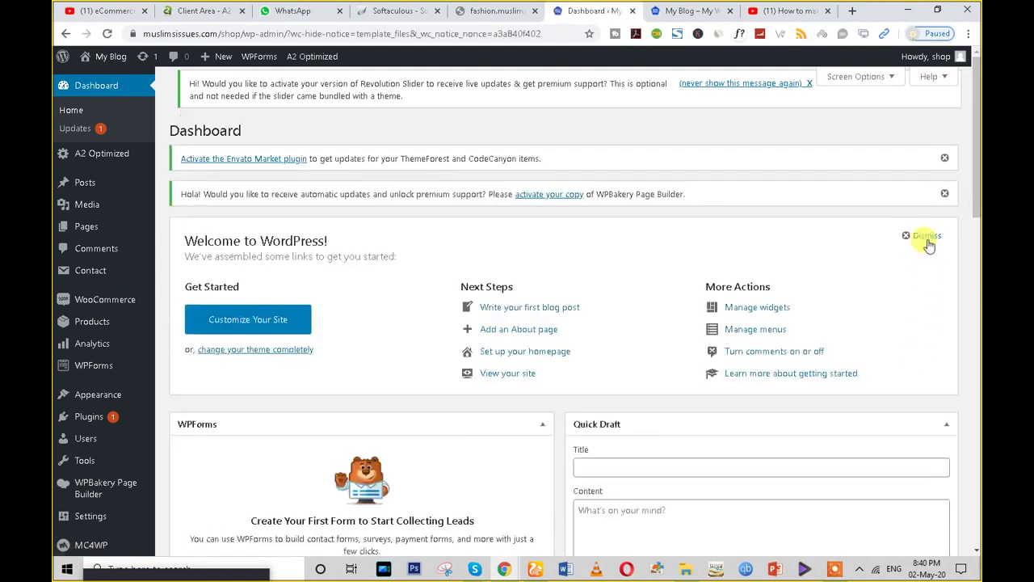
pyautogui.click(925, 236)
pyautogui.scroll(-4, 353, 434)
pyautogui.scroll(2, 62, 381)
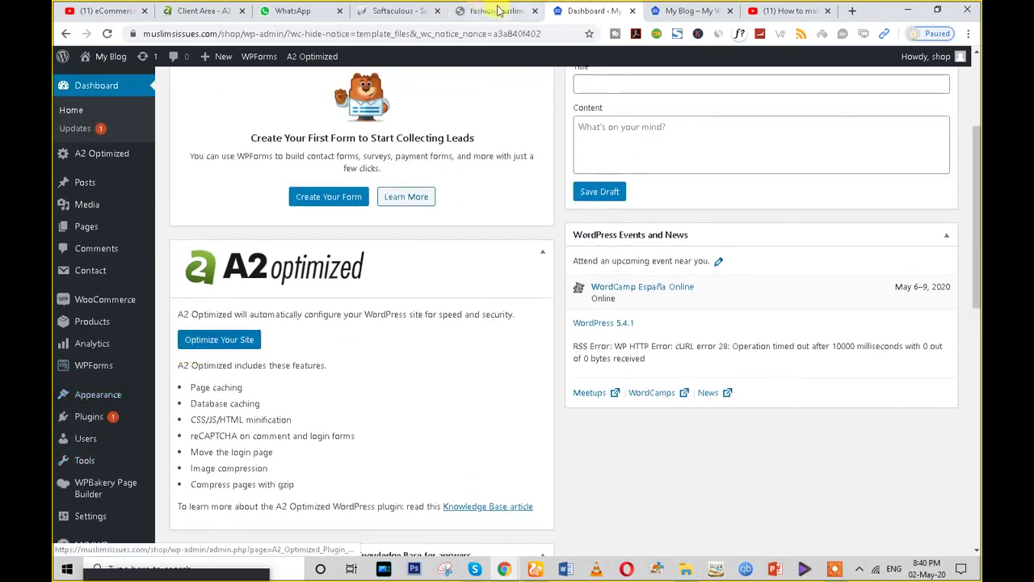
# - Reload the shop's front page and compare it with the Groci theme's demo preview in the other browser window
pyautogui.click(688, 11)
pyautogui.click(107, 33)
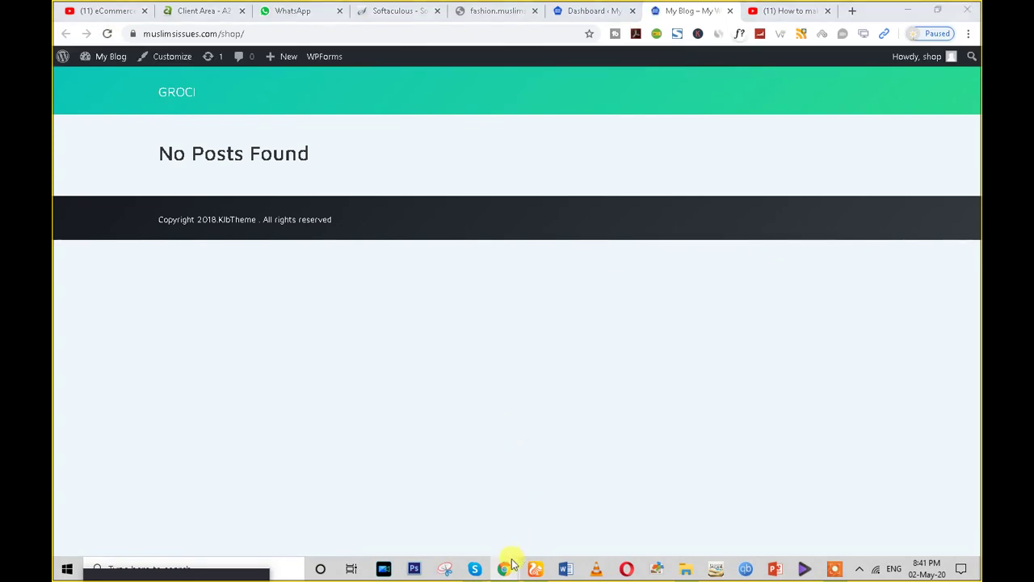
pyautogui.moveTo(503, 567)
pyautogui.click(554, 523)
pyautogui.scroll(-15, 662, 286)
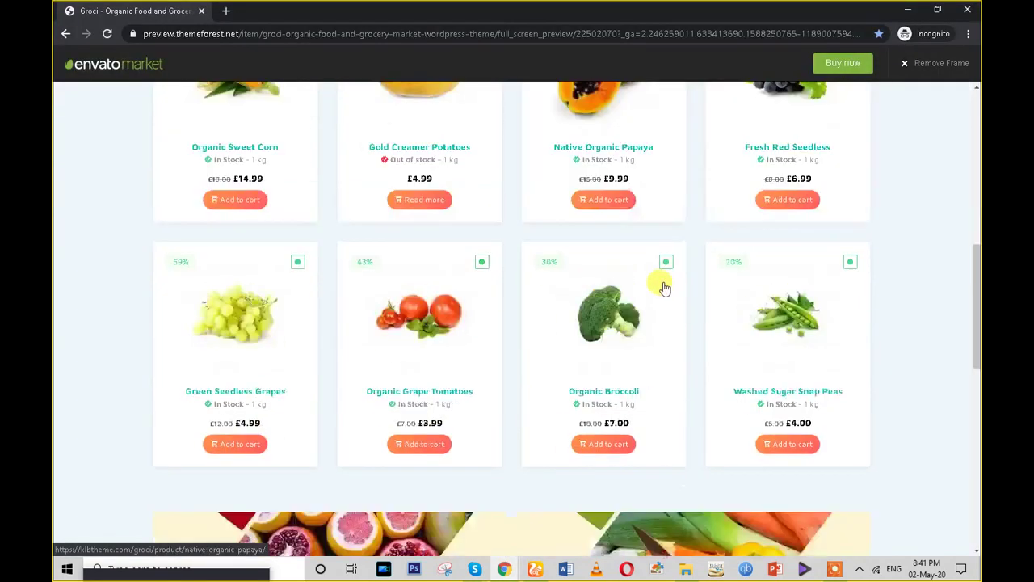
pyautogui.scroll(10, 912, 327)
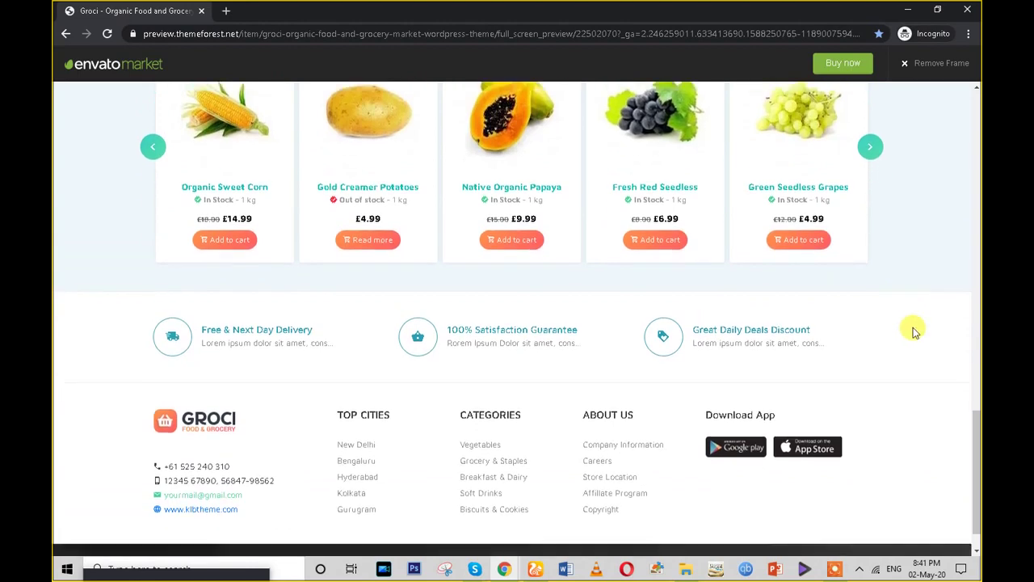
pyautogui.scroll(5, 914, 332)
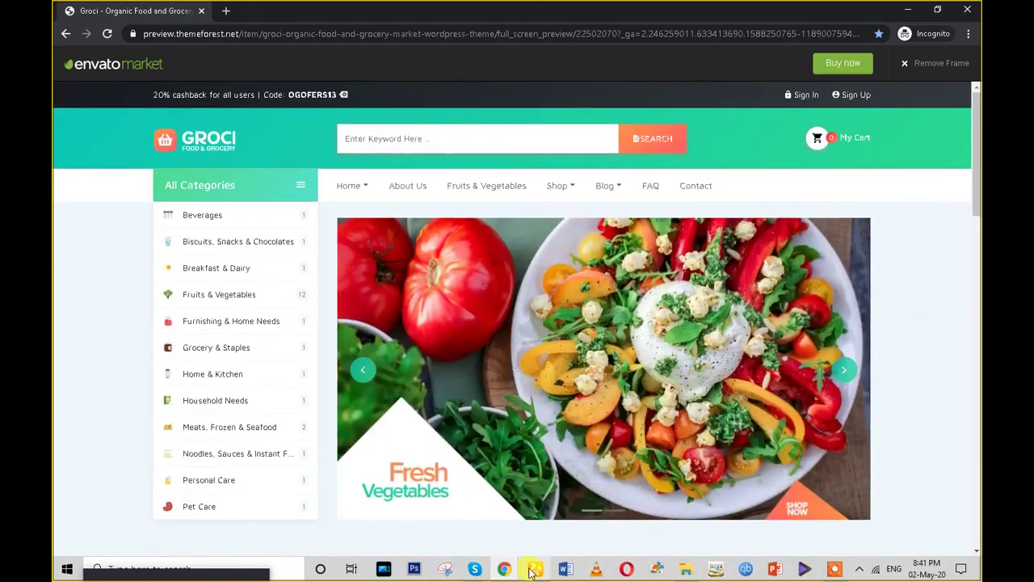
pyautogui.moveTo(503, 567)
pyautogui.click(441, 540)
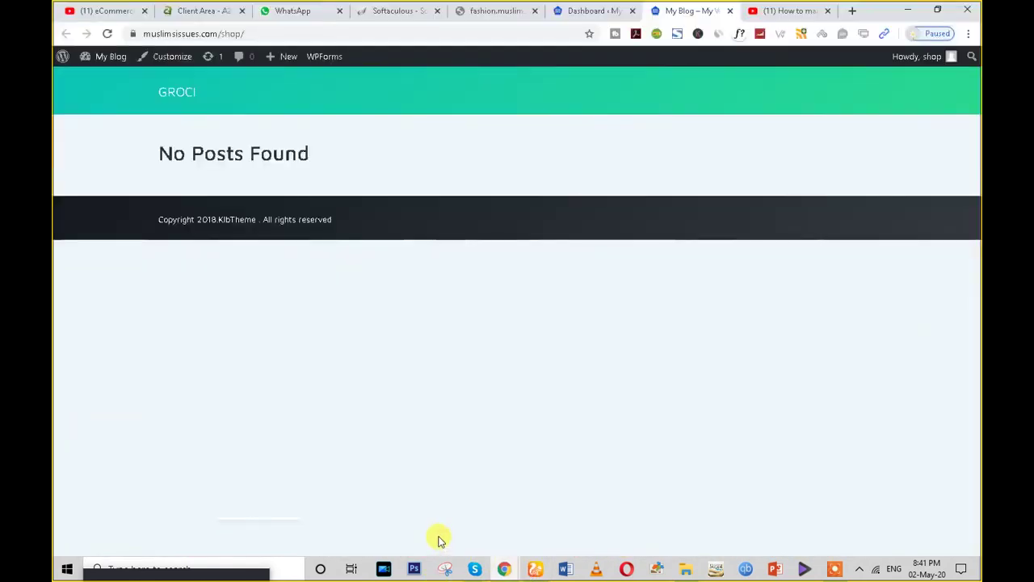
# - Open the theme's Installer Panel in the WordPress admin and run the one-click demo content installer
pyautogui.click(589, 10)
pyautogui.click(81, 462)
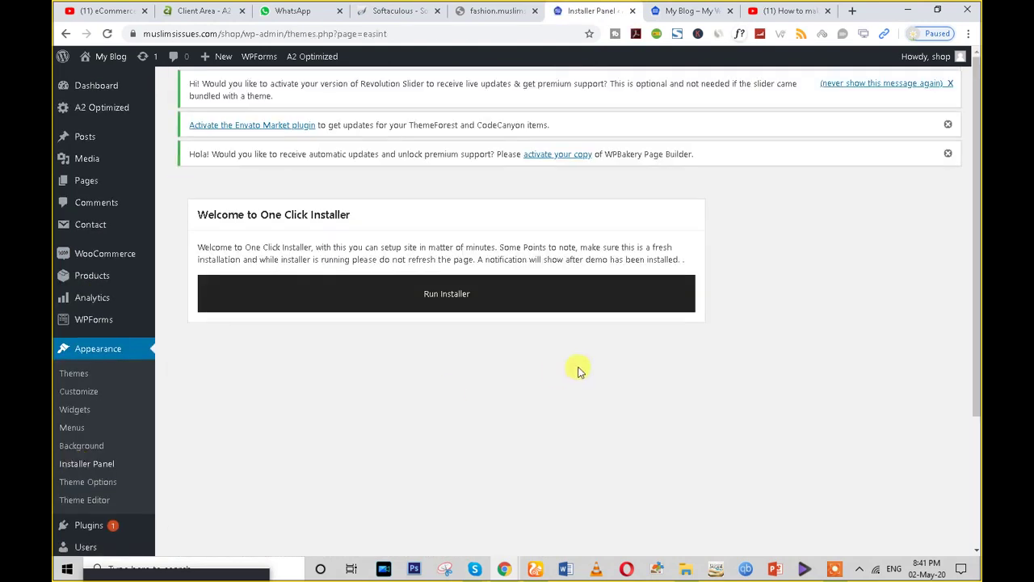
pyautogui.moveTo(207, 215); pyautogui.dragTo(369, 219)
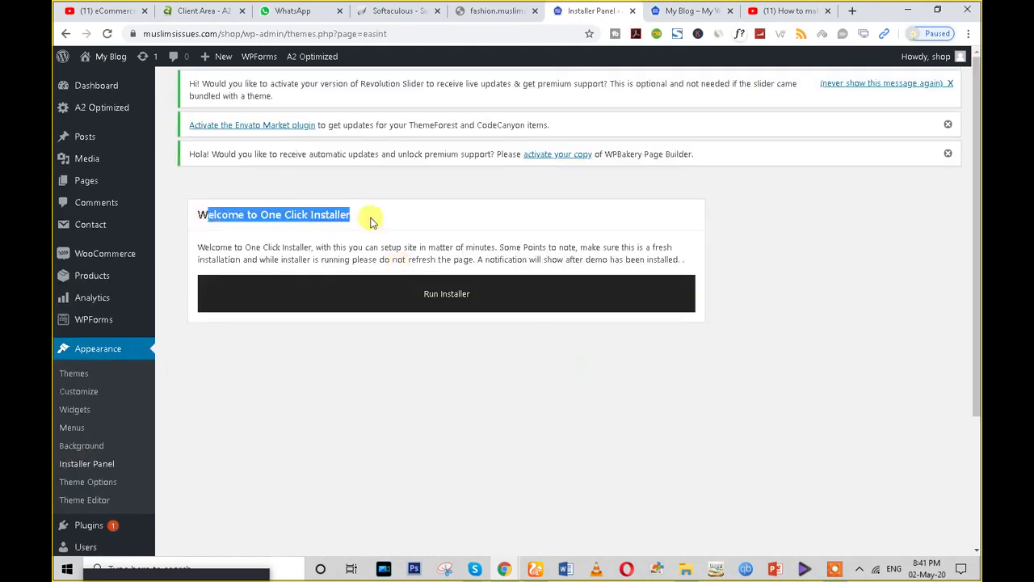
pyautogui.click(452, 296)
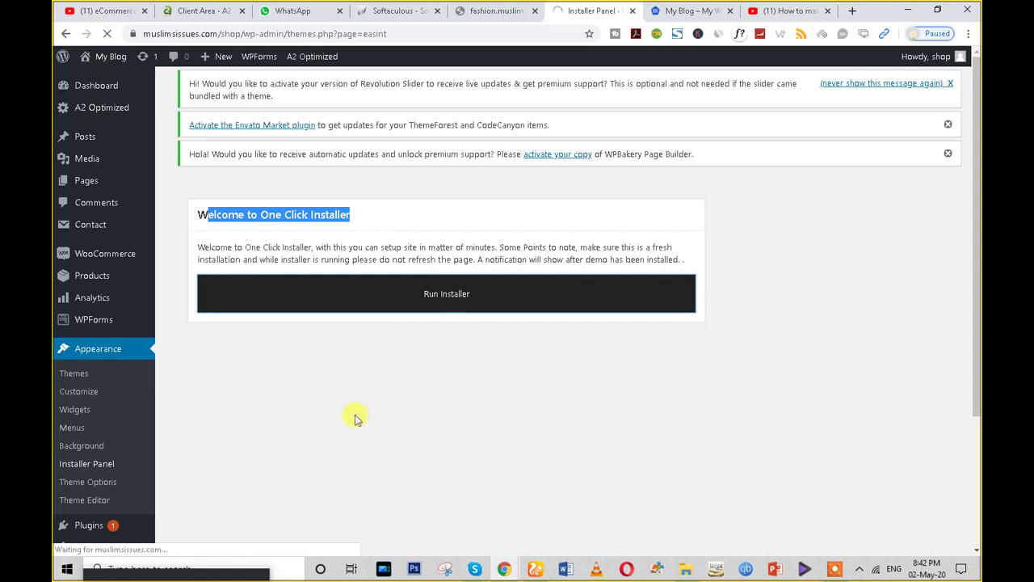
pyautogui.scroll(-2, 282, 434)
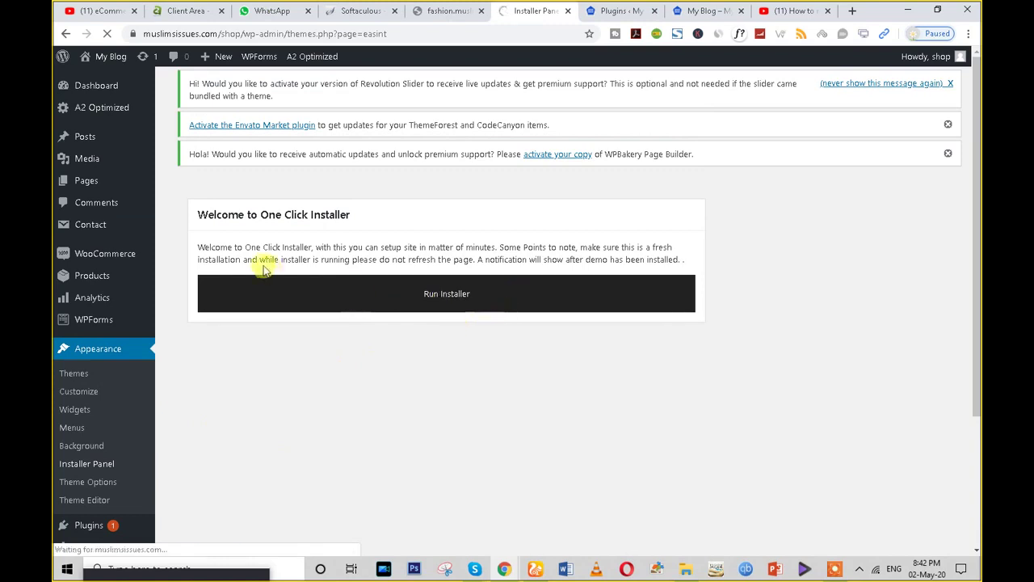
pyautogui.moveTo(203, 247); pyautogui.dragTo(429, 257)
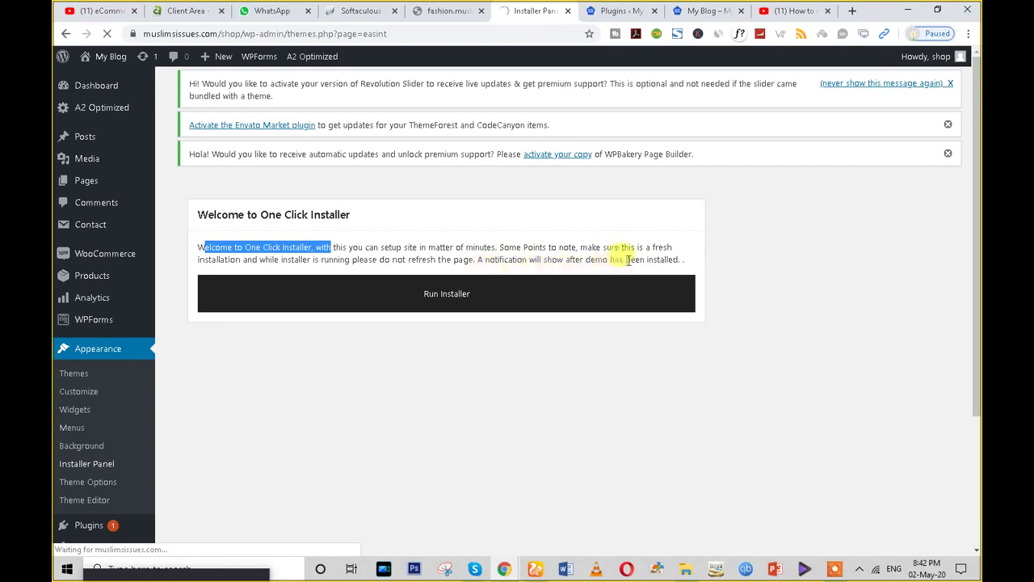
pyautogui.moveTo(683, 260); pyautogui.dragTo(199, 245)
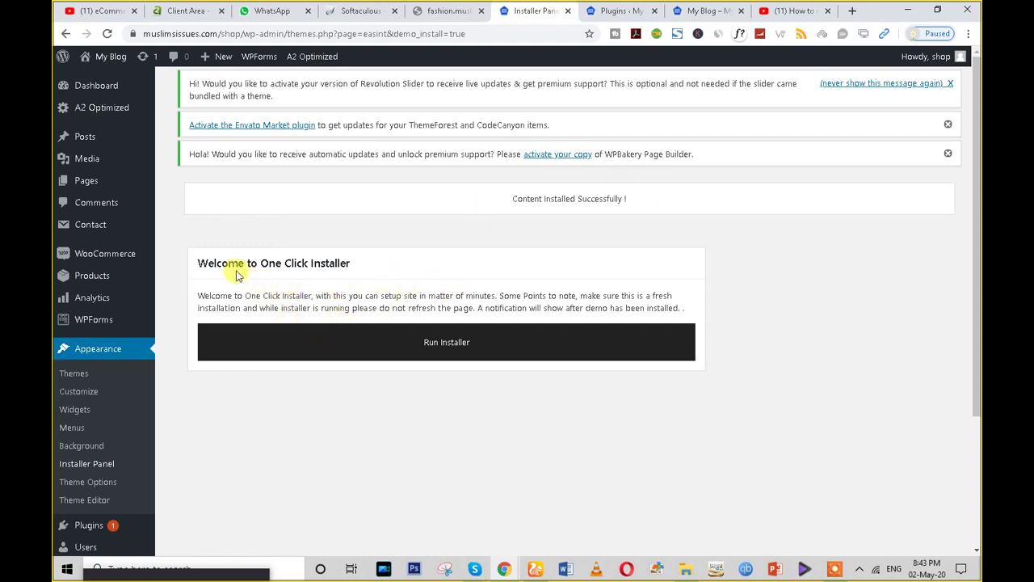
pyautogui.moveTo(214, 264); pyautogui.dragTo(450, 268)
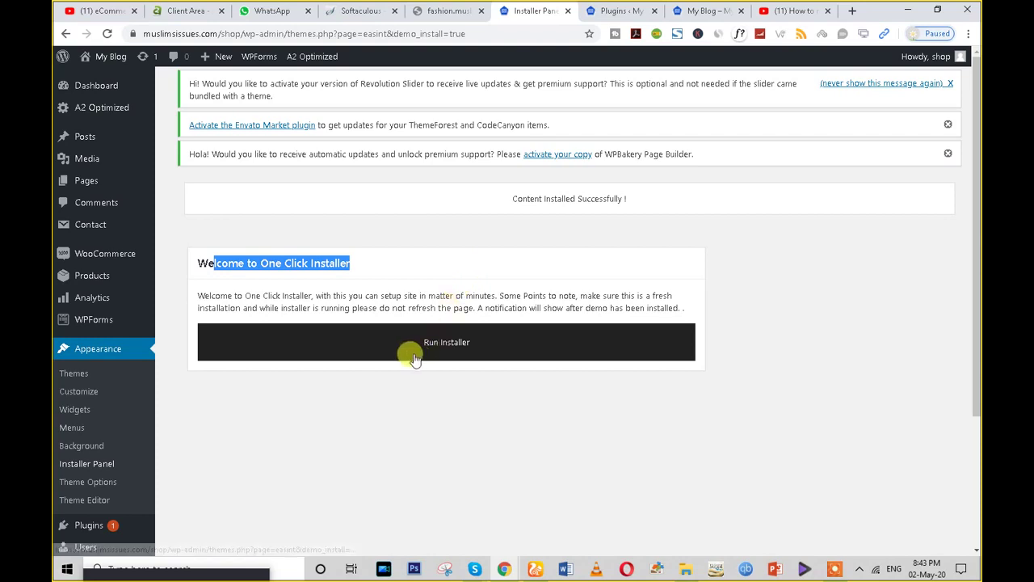
pyautogui.scroll(-3, 311, 376)
pyautogui.scroll(5, 307, 392)
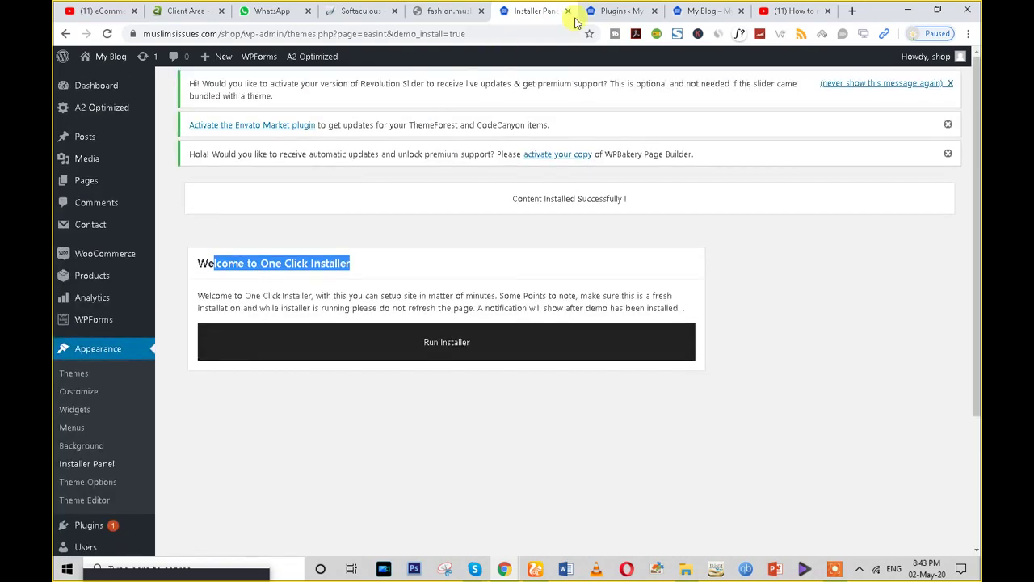
# - Reload the shop's front page and examine the imported demo content from the slider down to the footer
pyautogui.click(618, 11)
pyautogui.click(703, 10)
pyautogui.click(111, 34)
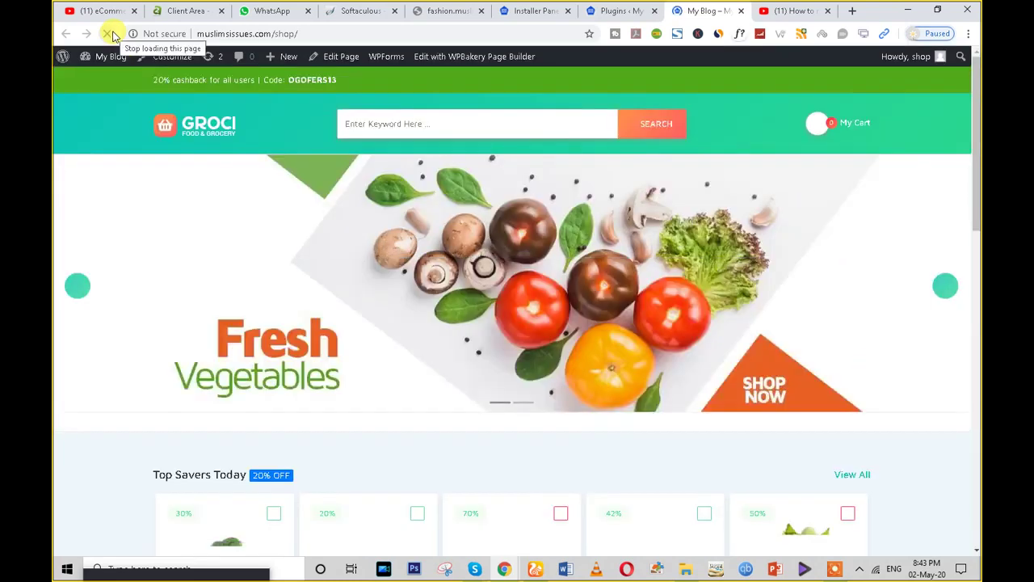
pyautogui.scroll(-3, 737, 275)
pyautogui.scroll(-8, 731, 276)
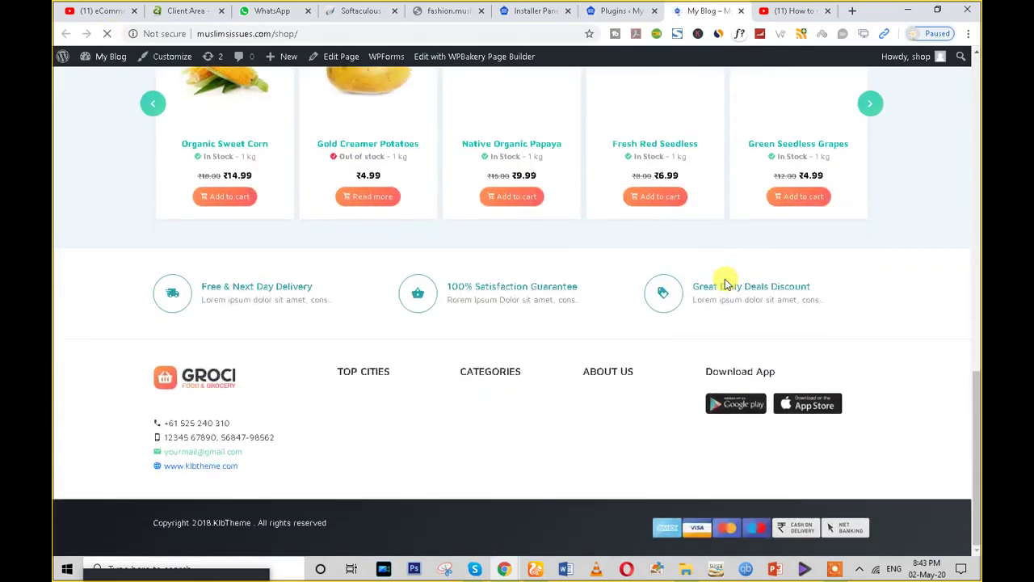
pyautogui.scroll(10, 491, 312)
pyautogui.scroll(1, 496, 315)
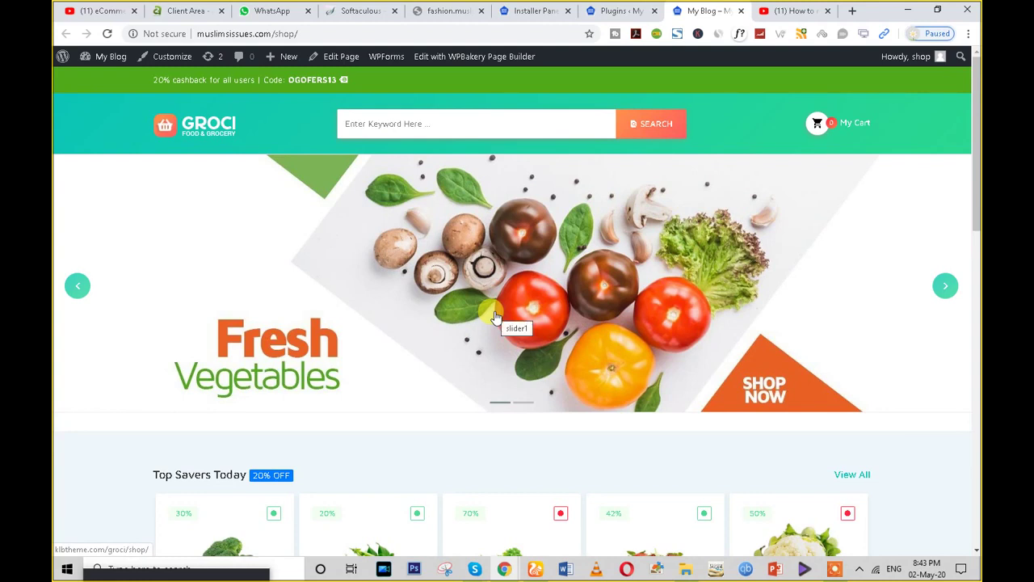
pyautogui.scroll(-4, 485, 423)
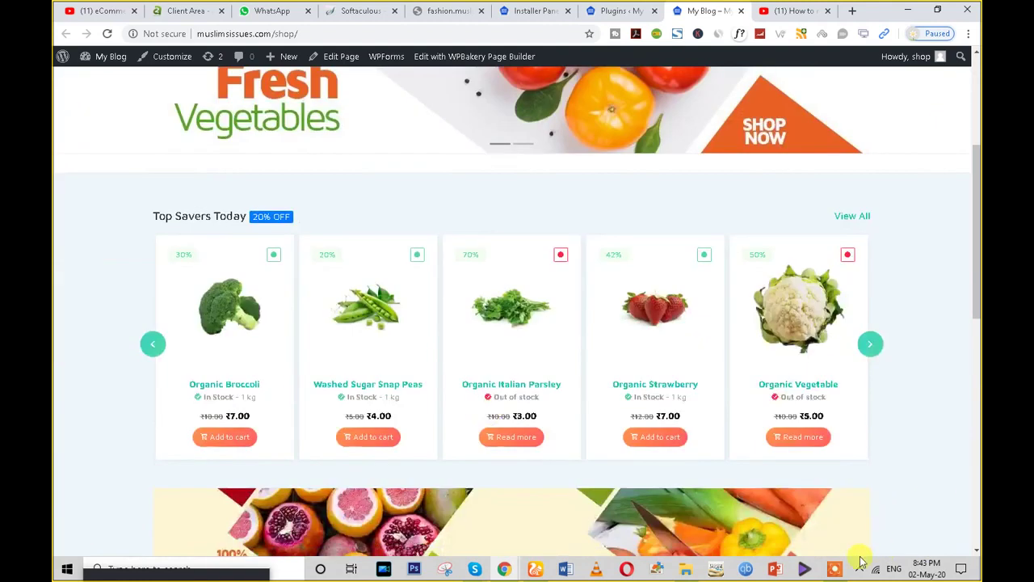
pyautogui.click(835, 569)
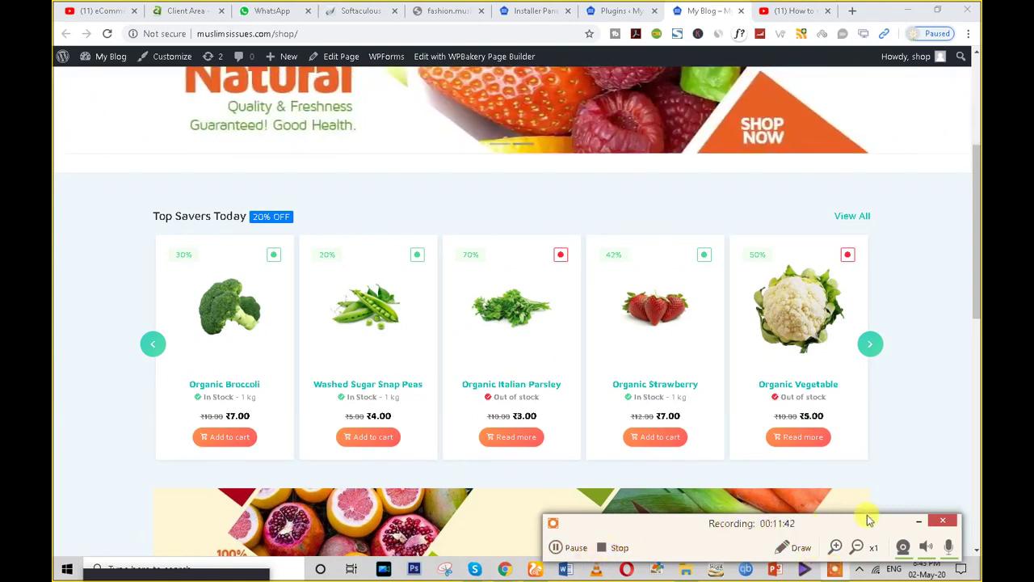
pyautogui.scroll(3, 508, 342)
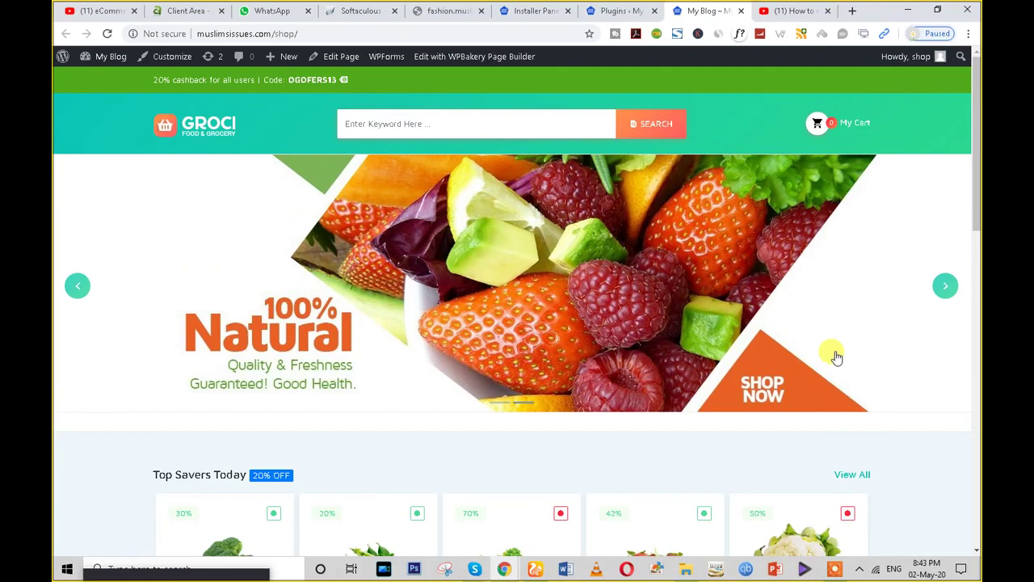
pyautogui.click(315, 33)
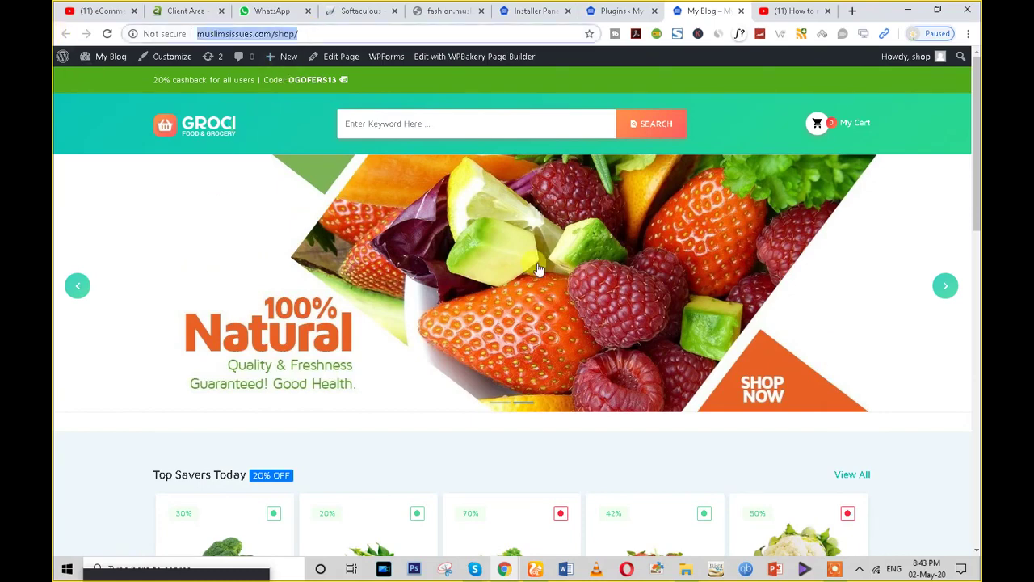
pyautogui.scroll(-10, 501, 307)
# - Switch to the Groci demo preview window and examine its product sections and footer for comparison with the shop
pyautogui.click(525, 566)
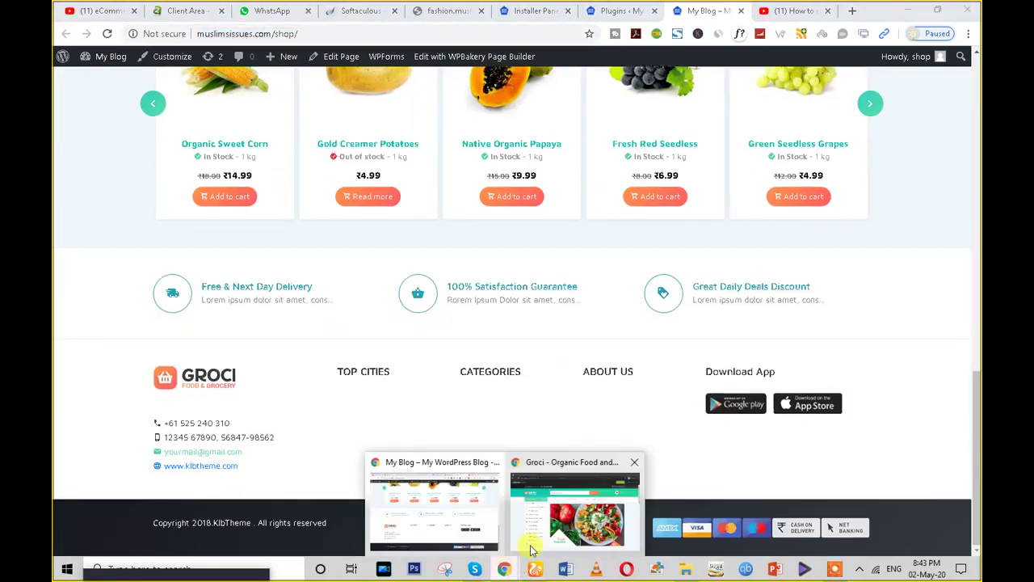
pyautogui.click(531, 549)
pyautogui.scroll(-10, 525, 307)
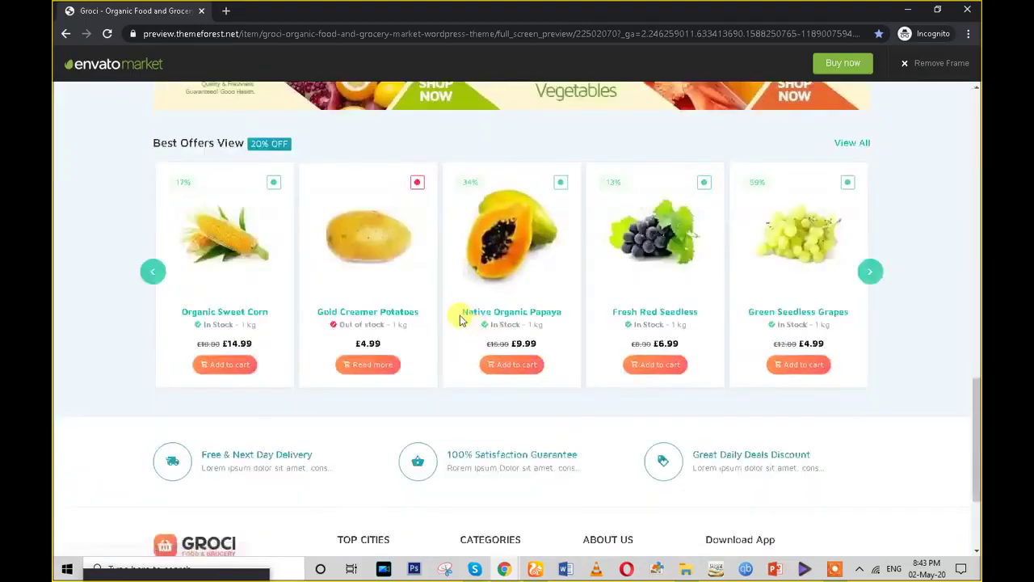
# - Reopen the Groci demo preview's home page and examine its product grid and promotional banners
pyautogui.scroll(10, 459, 319)
pyautogui.click(229, 156)
pyautogui.scroll(-5, 491, 300)
pyautogui.scroll(-6, 570, 312)
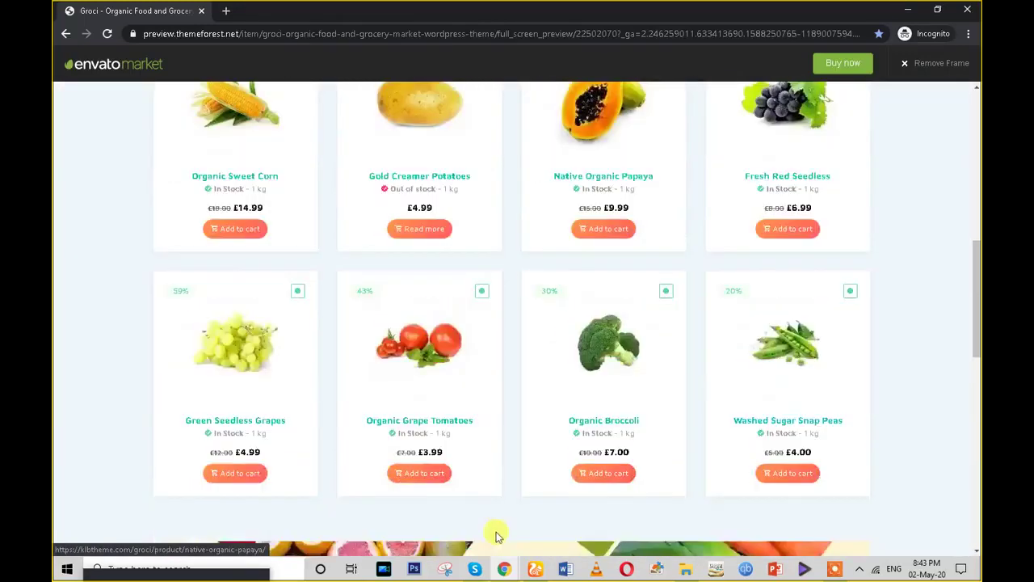
pyautogui.scroll(-1, 496, 536)
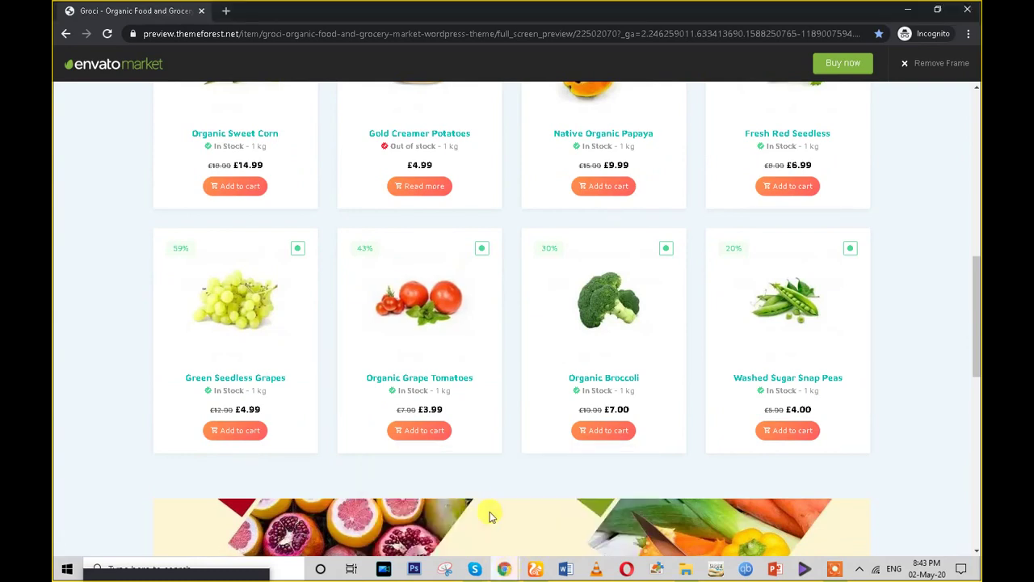
# - Switch back to the shop's browser window and reload its front page through the site logo
pyautogui.moveTo(504, 568)
pyautogui.click(456, 524)
pyautogui.scroll(5, 404, 249)
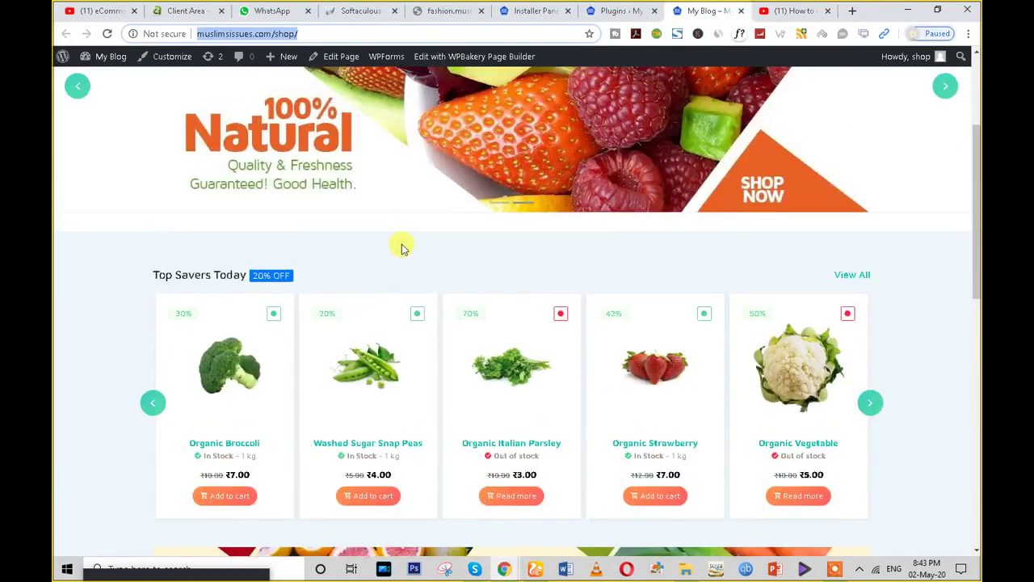
pyautogui.scroll(3, 404, 248)
pyautogui.click(208, 140)
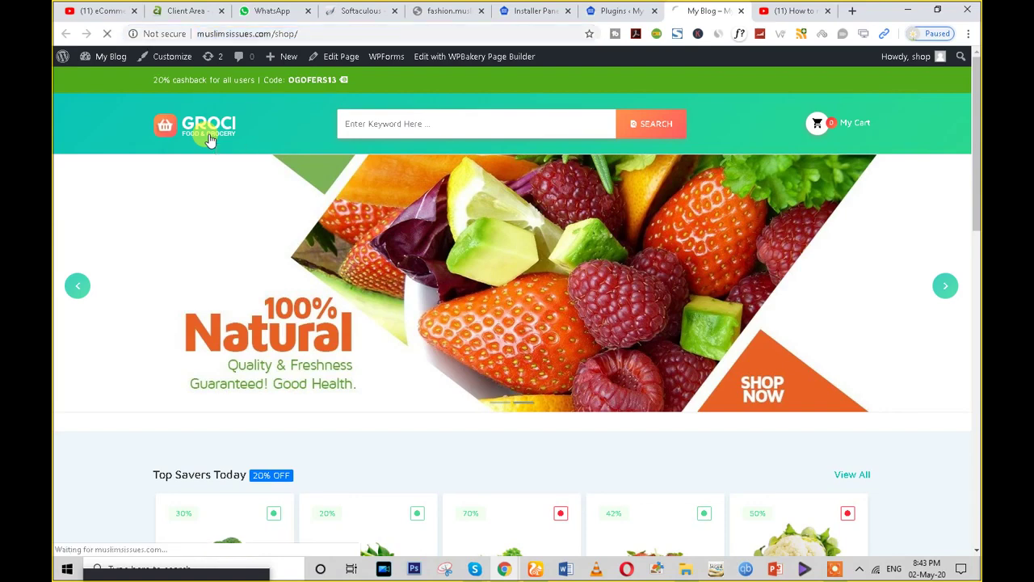
pyautogui.scroll(-1, 588, 150)
pyautogui.scroll(1, 588, 149)
# - Open the list of all pages in the WordPress admin and review the pages, including the imported ones
pyautogui.click(548, 8)
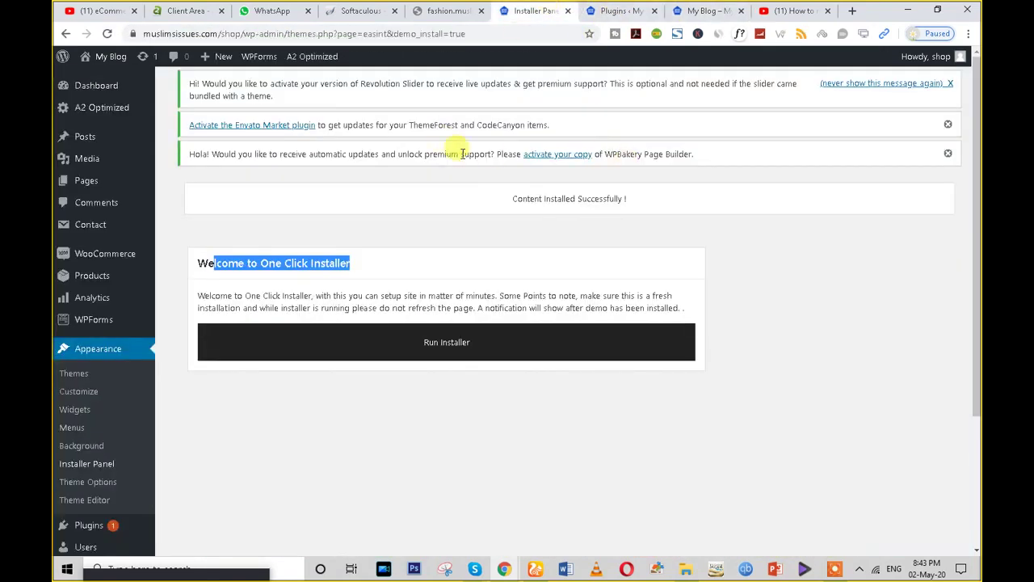
pyautogui.click(87, 179)
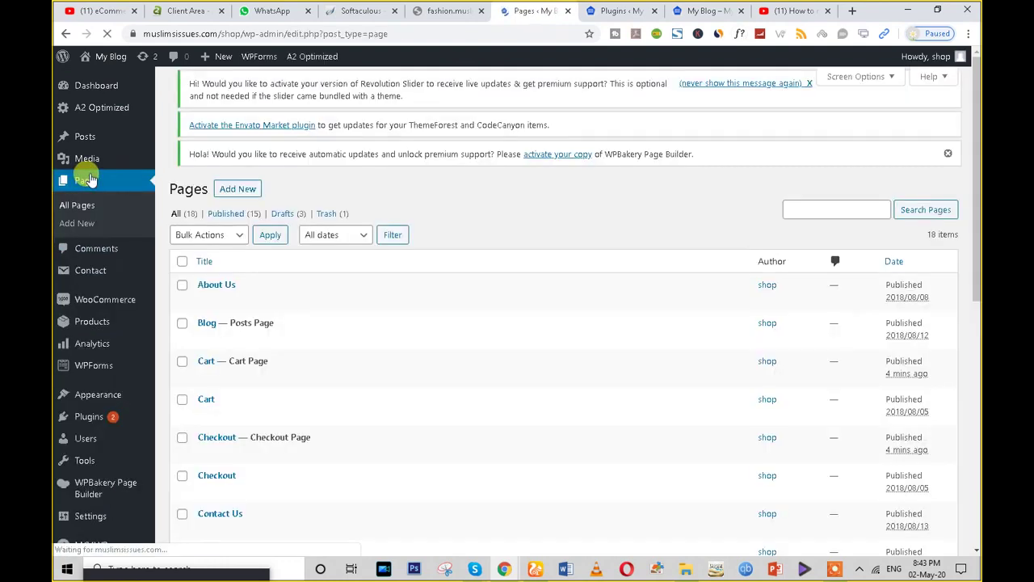
pyautogui.scroll(-2, 380, 411)
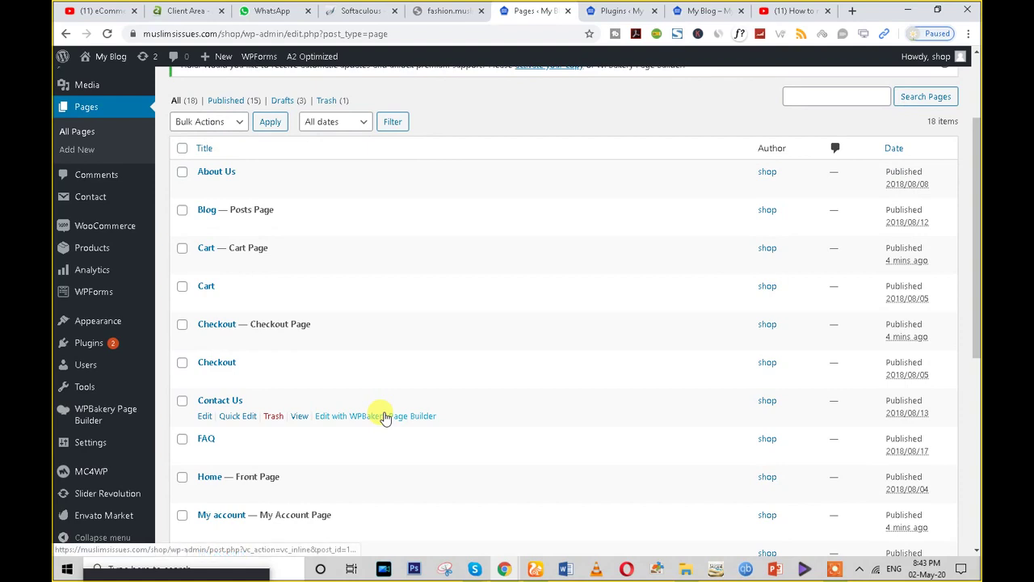
pyautogui.scroll(-2, 380, 411)
pyautogui.scroll(-1, 231, 307)
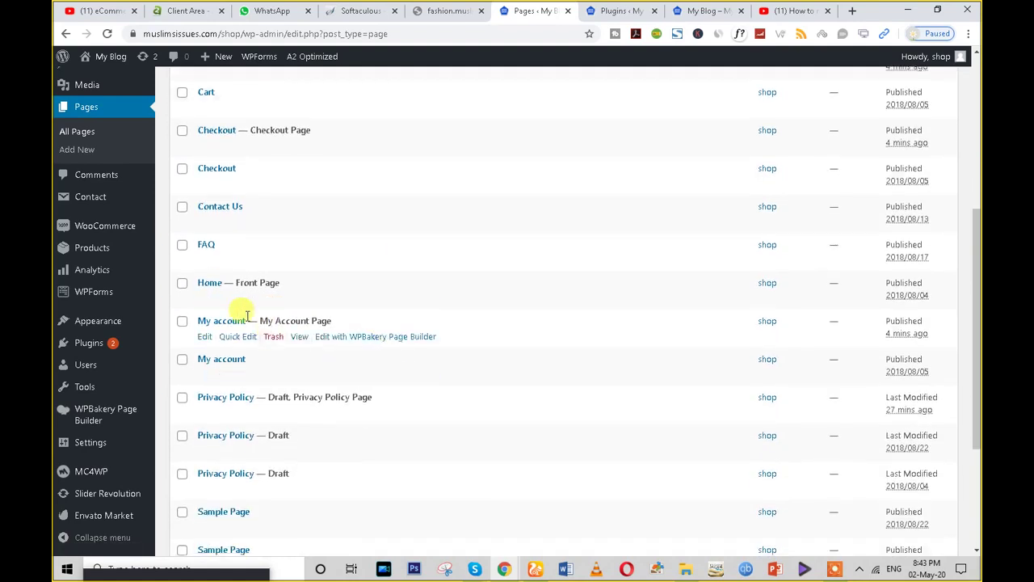
pyautogui.scroll(-1, 250, 283)
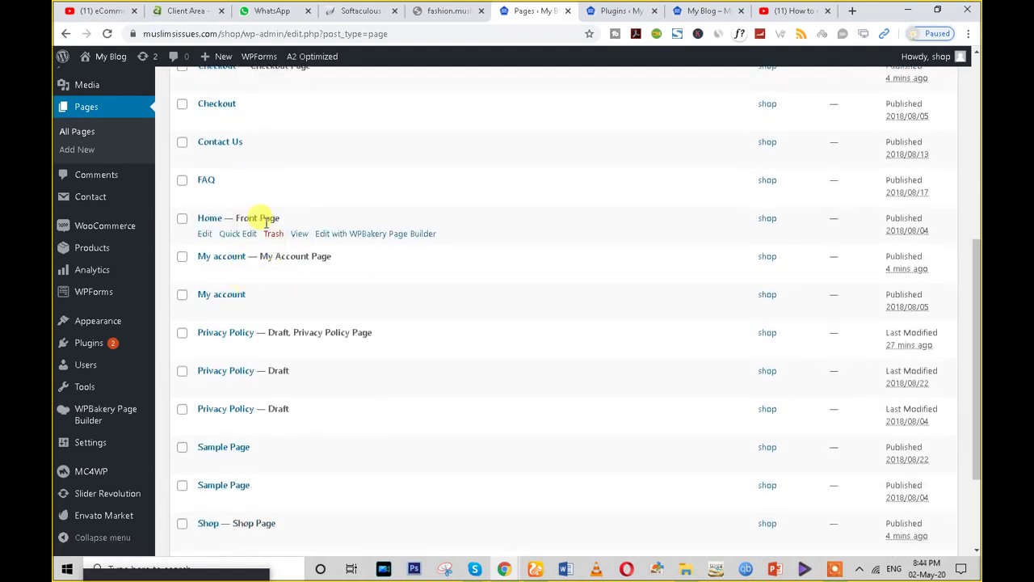
pyautogui.scroll(-2, 261, 397)
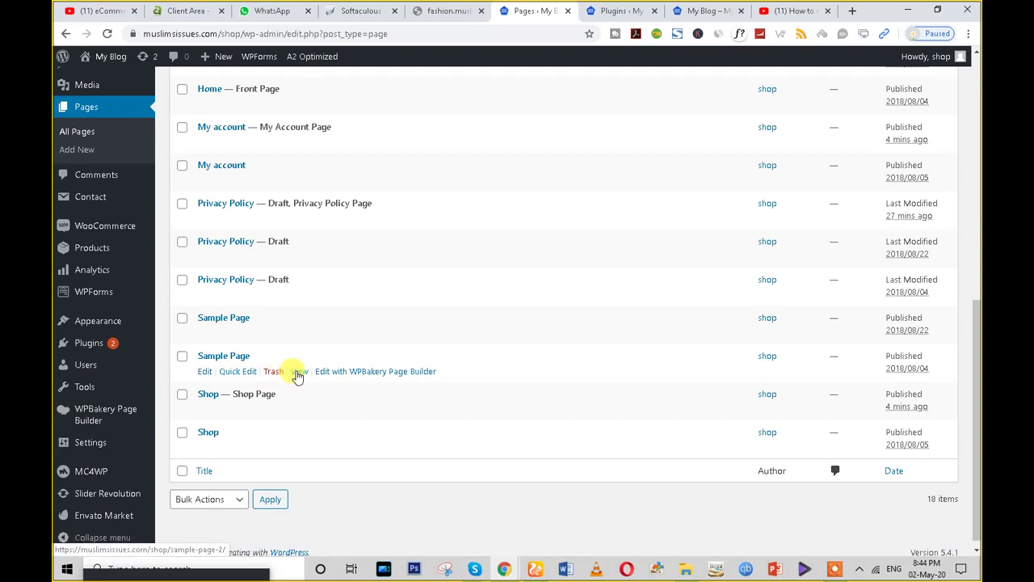
# - From the pages list, open the lower of the two Sample Page entries and the designated Shop Page in new tabs
pyautogui.rightClick(298, 372)
pyautogui.click(315, 380)
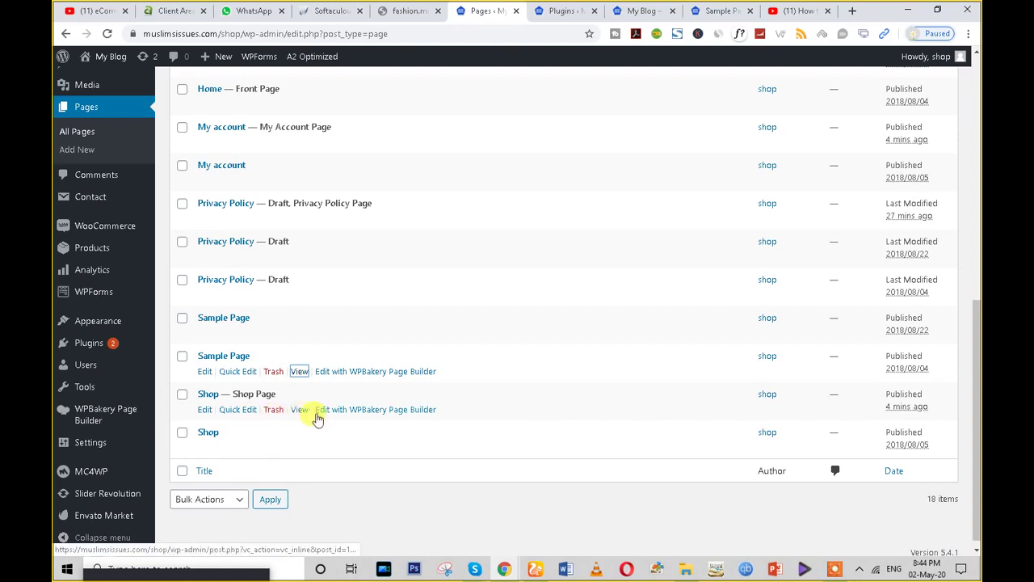
pyautogui.rightClick(313, 417)
pyautogui.click(316, 418)
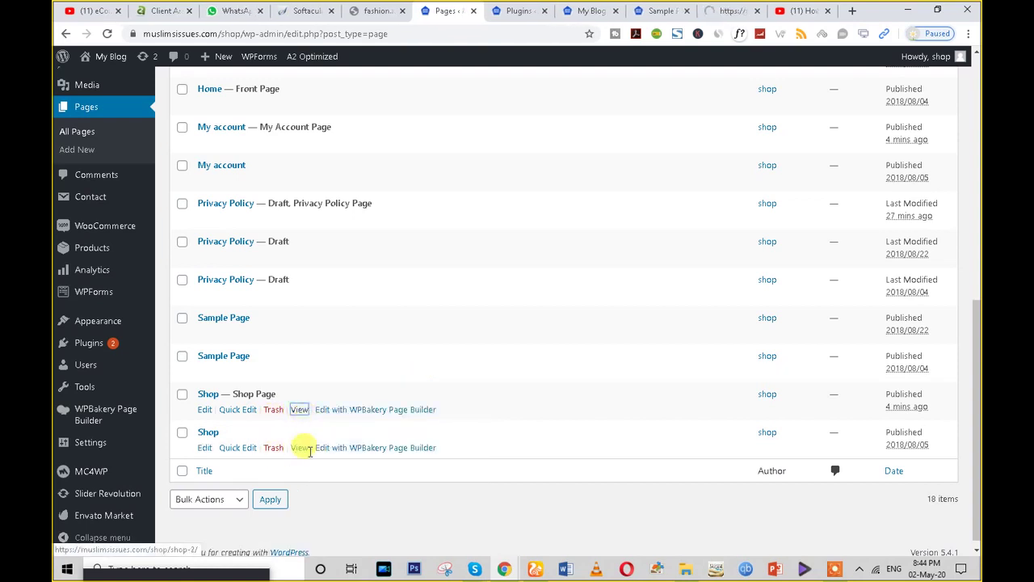
pyautogui.scroll(1, 259, 412)
pyautogui.scroll(1, 256, 412)
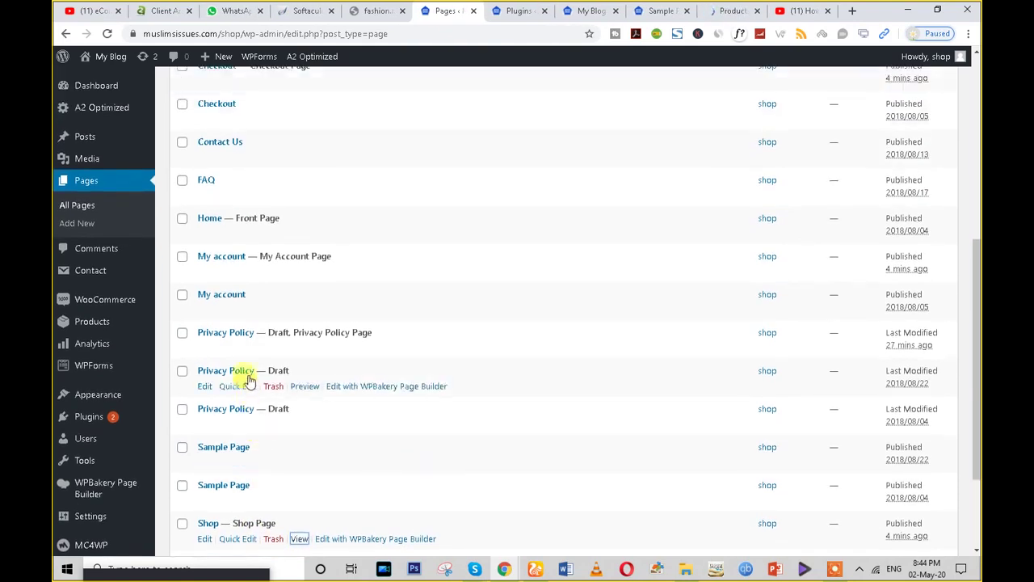
pyautogui.scroll(2, 250, 237)
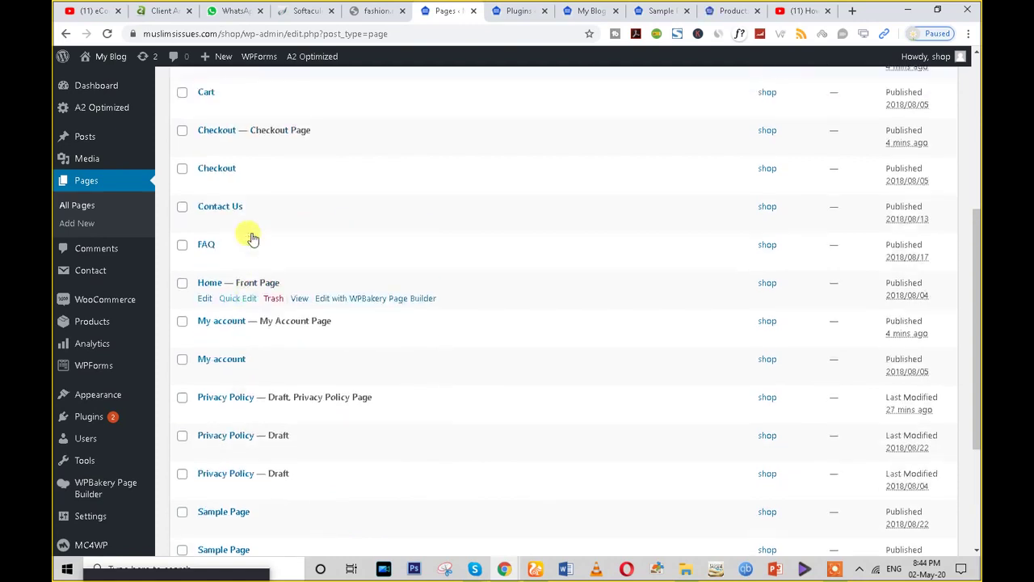
pyautogui.scroll(2, 250, 236)
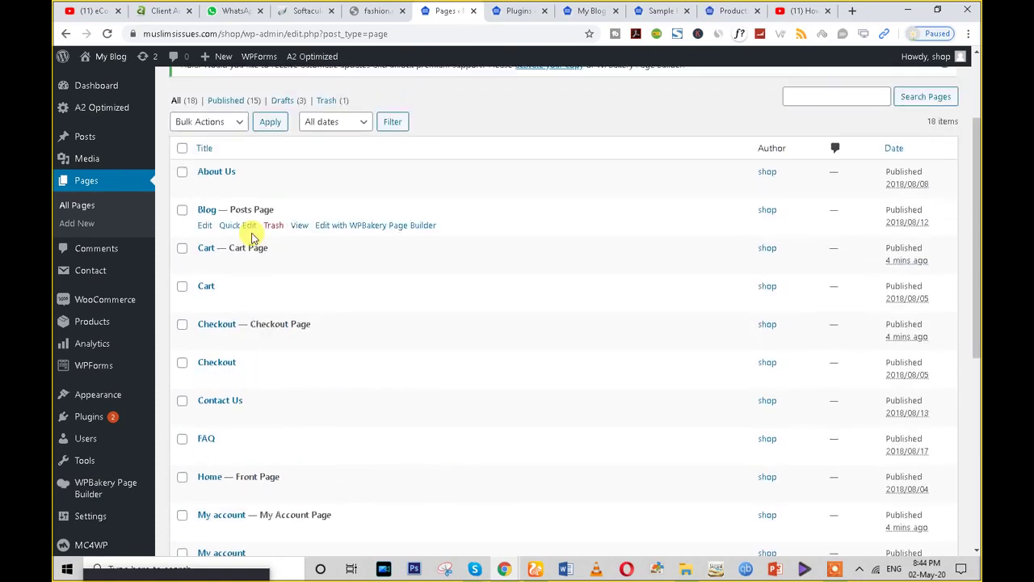
# - Check the installed plugins page, then examine the shop's front page again
pyautogui.click(519, 10)
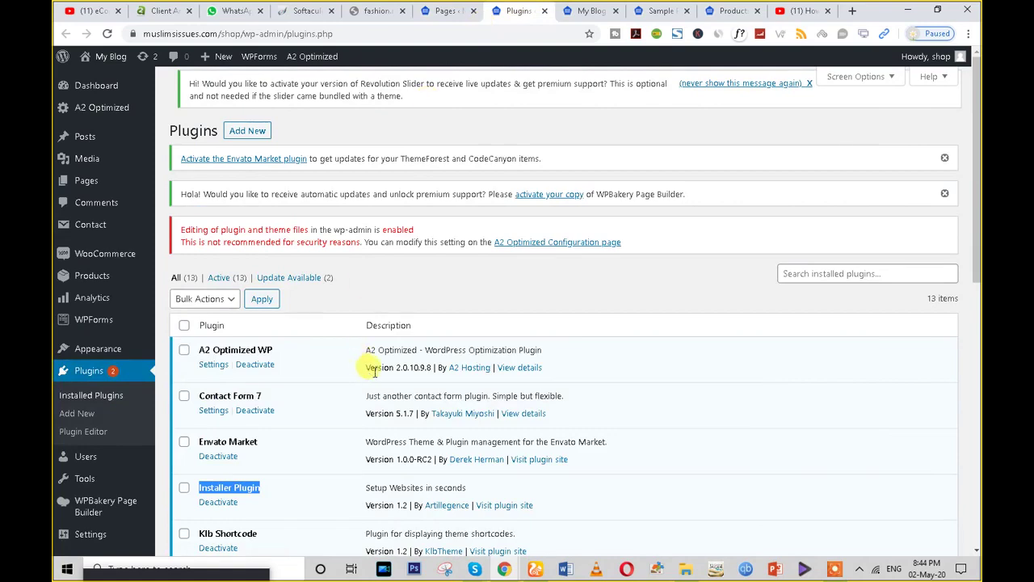
pyautogui.click(584, 10)
pyautogui.scroll(-6, 593, 102)
pyautogui.scroll(4, 476, 227)
pyautogui.scroll(-4, 476, 226)
pyautogui.scroll(7, 476, 226)
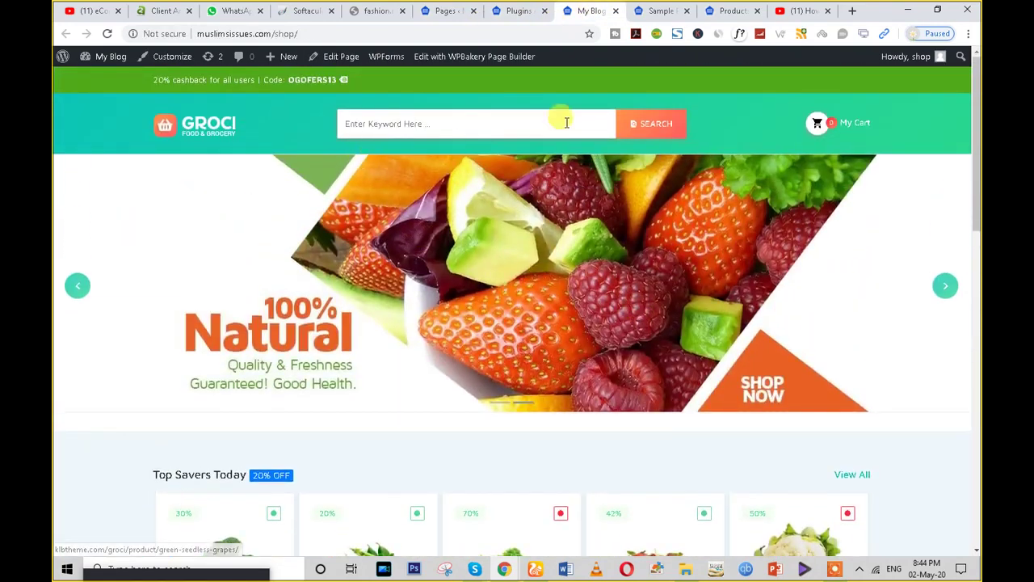
# - Examine the opened Sample Page and close its tab to get to the Shop page
pyautogui.click(651, 14)
pyautogui.scroll(-2, 462, 299)
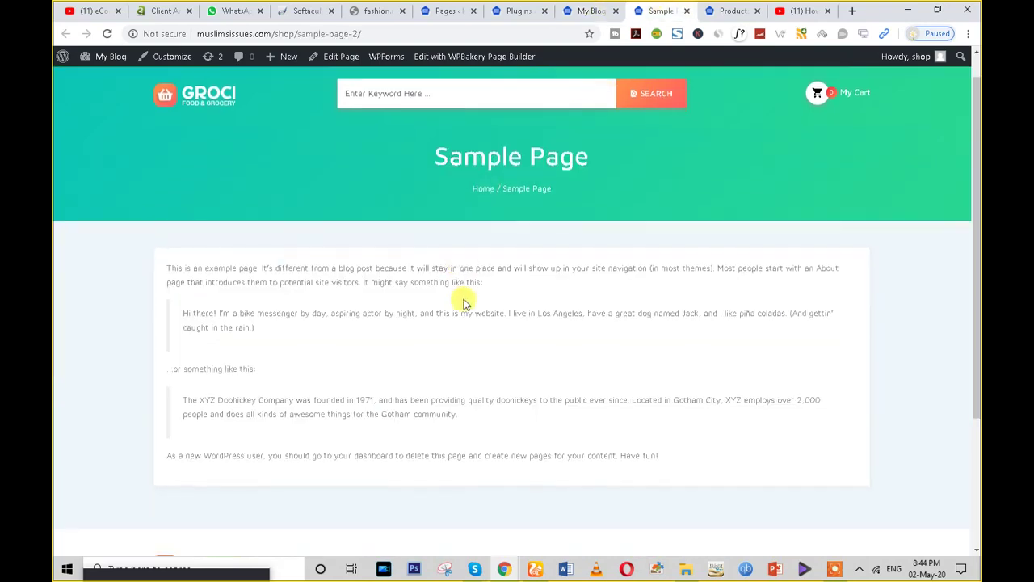
pyautogui.scroll(2, 463, 299)
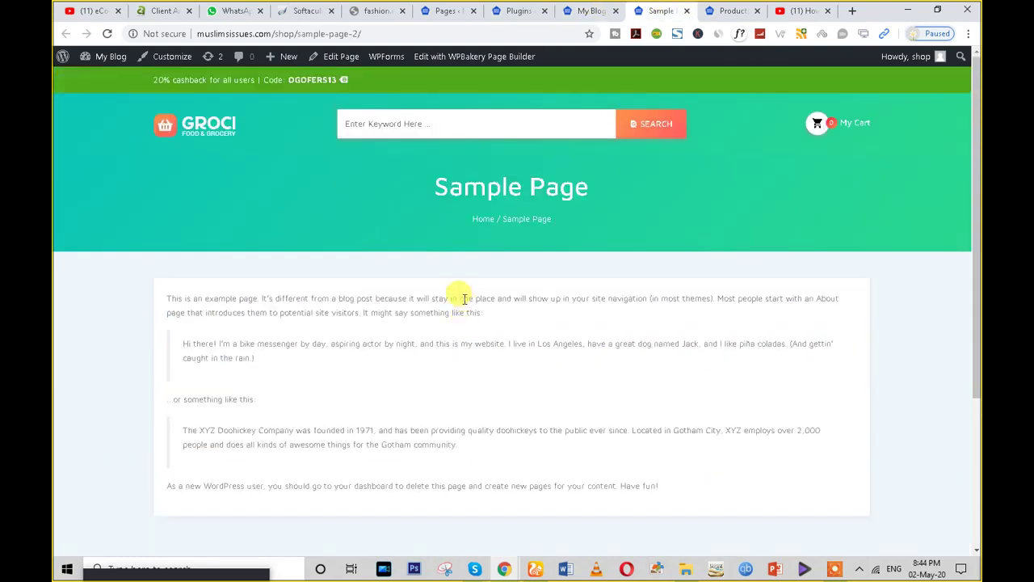
pyautogui.click(687, 11)
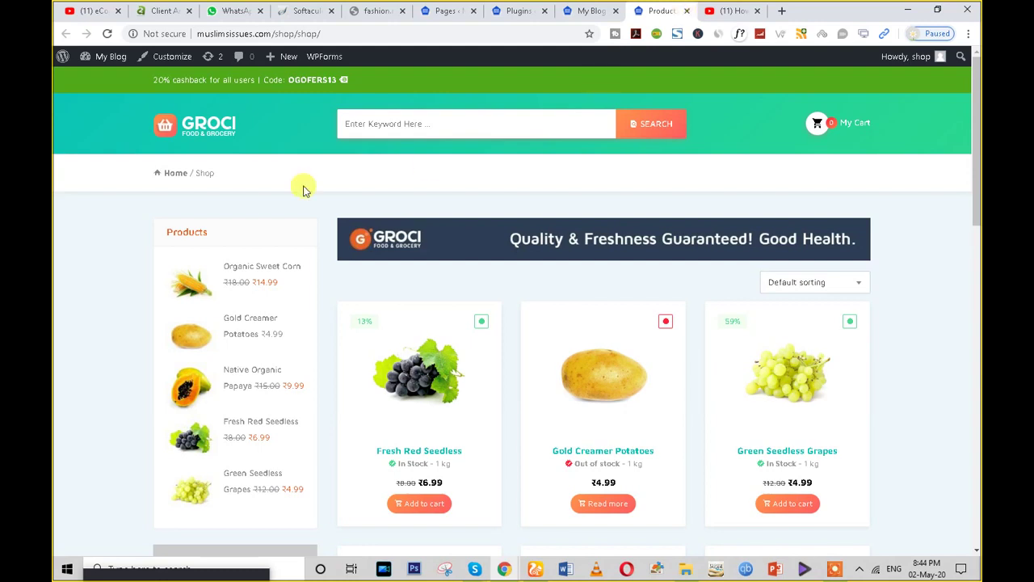
# - Compare the Shop page with the Groci demo preview's header and navigation, then return to the pages list in the WordPress admin
pyautogui.moveTo(507, 567)
pyautogui.click(577, 550)
pyautogui.scroll(10, 578, 550)
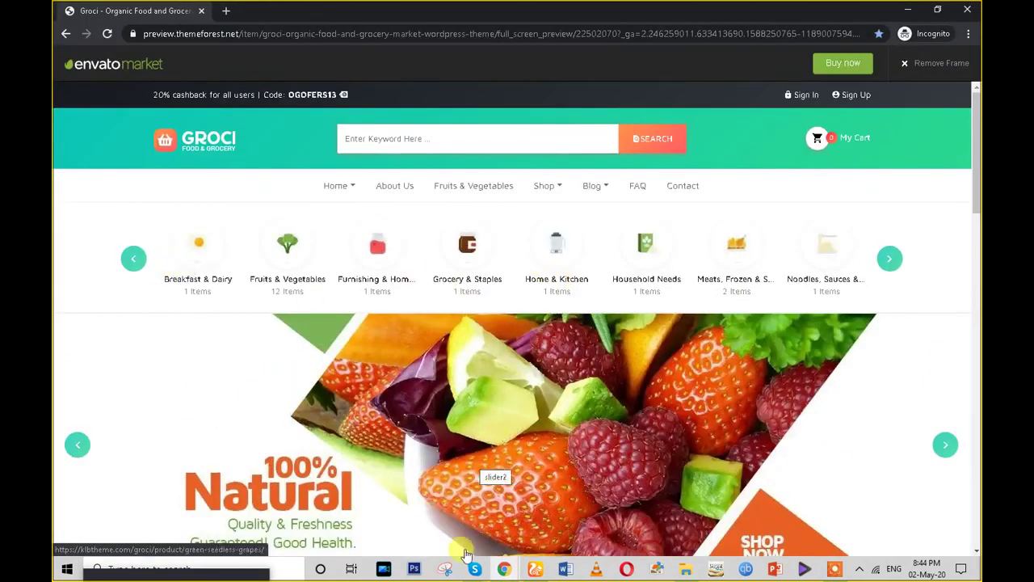
pyautogui.moveTo(504, 568)
pyautogui.click(443, 512)
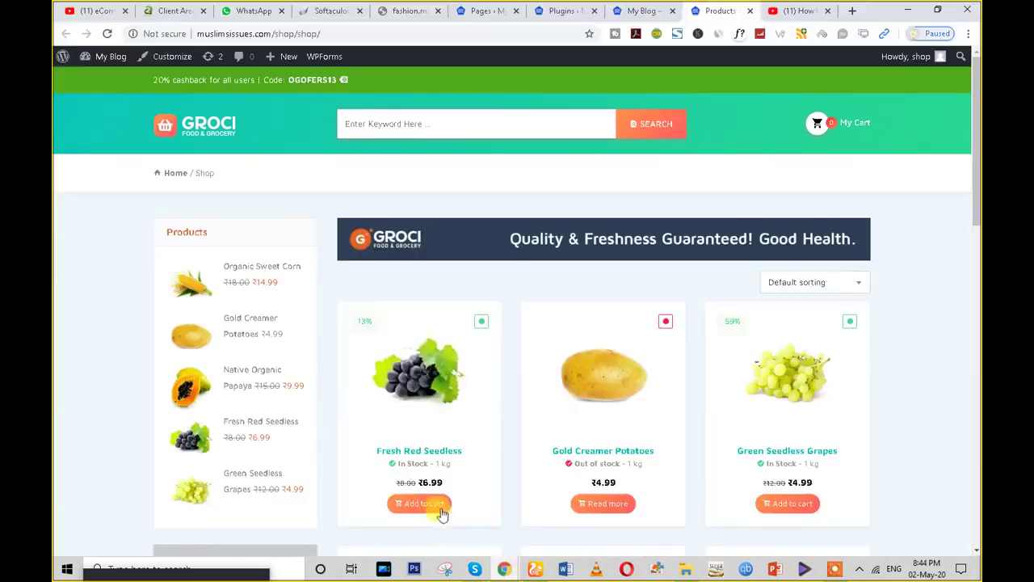
pyautogui.click(500, 11)
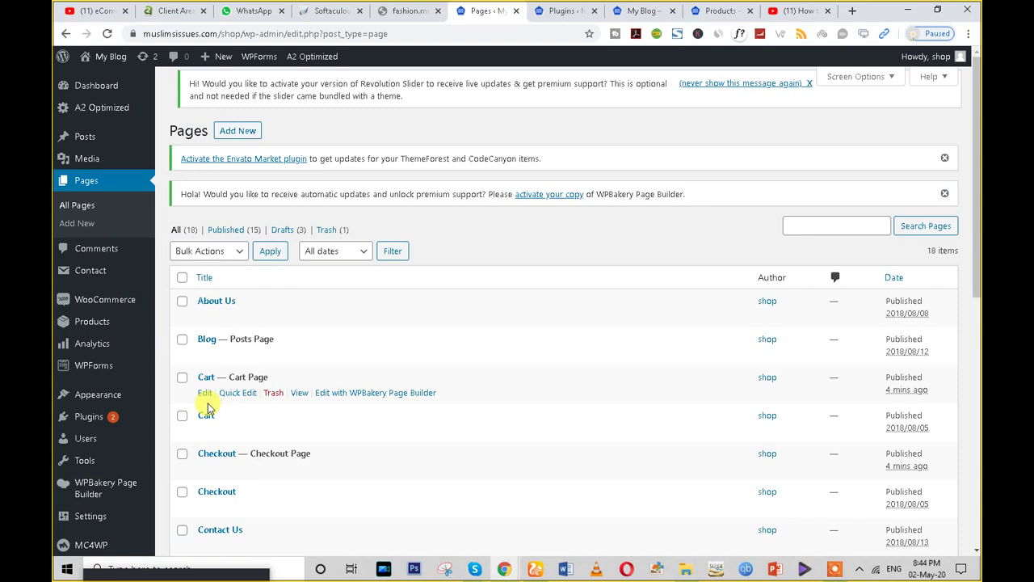
# - Open the Organic Italian Parsley product from the shop's front page and display the tomato image in its gallery
pyautogui.click(642, 10)
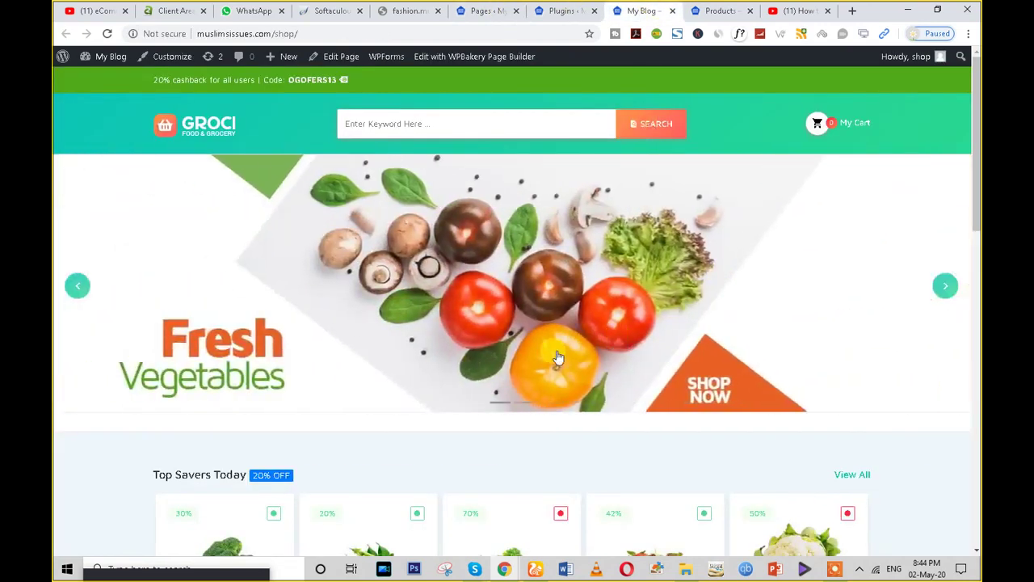
pyautogui.scroll(-4, 557, 358)
pyautogui.click(508, 252)
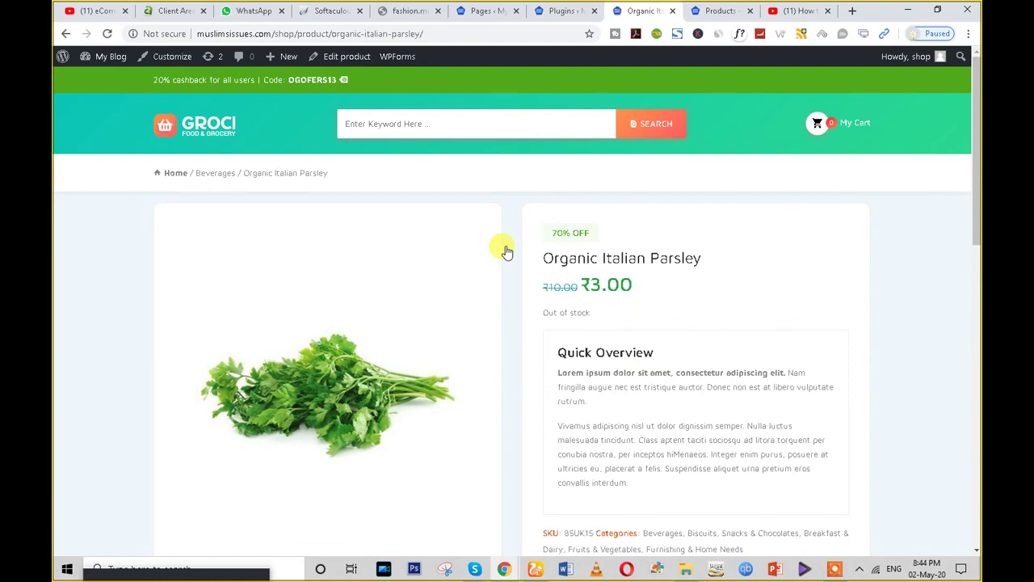
pyautogui.scroll(-3, 525, 259)
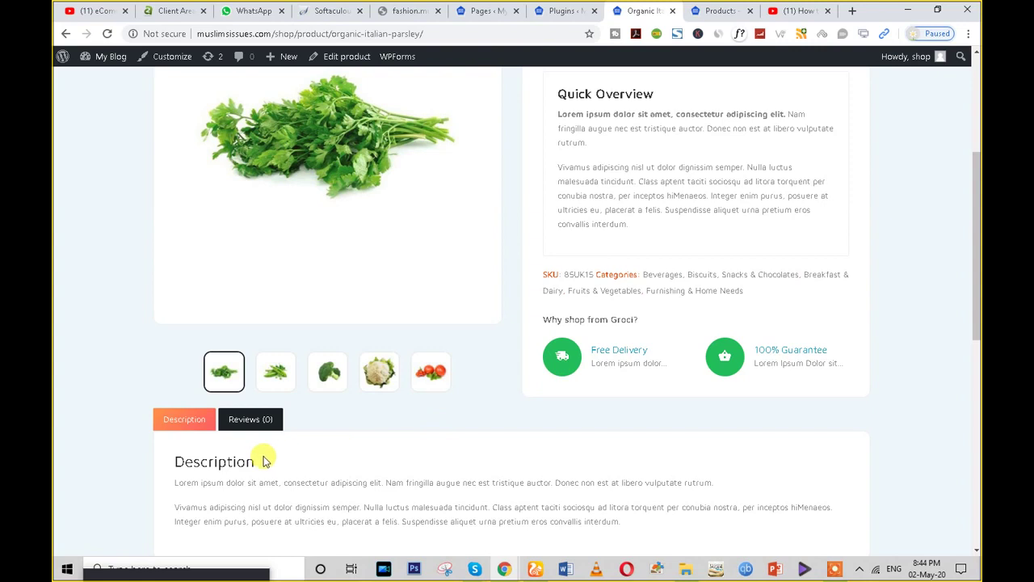
pyautogui.click(379, 373)
pyautogui.click(431, 372)
pyautogui.scroll(1, 566, 388)
pyautogui.scroll(3, 554, 305)
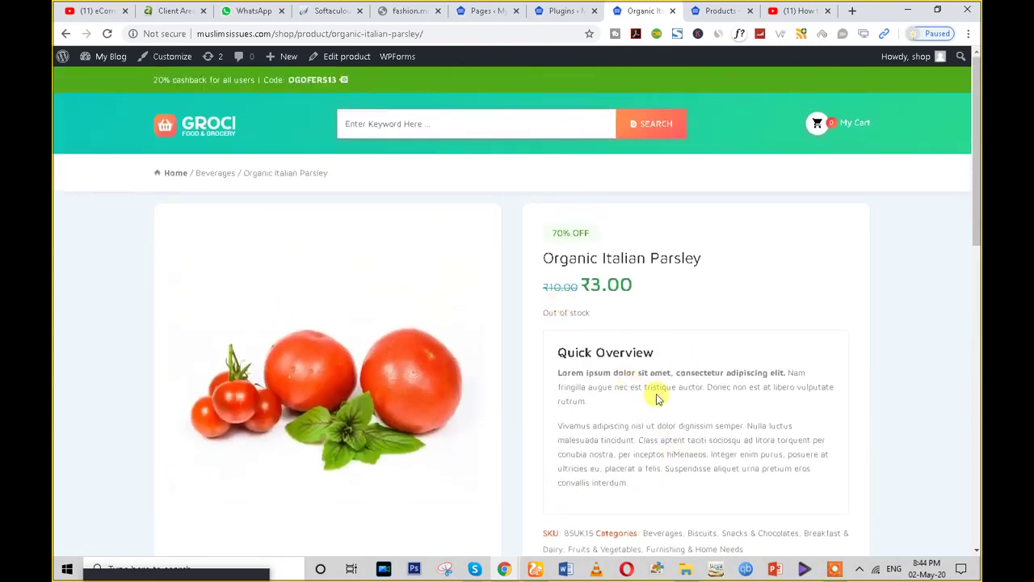
# - Examine the parsley product's Quick Overview, categories, delivery and guarantee notes, description and related products
pyautogui.scroll(-3, 656, 398)
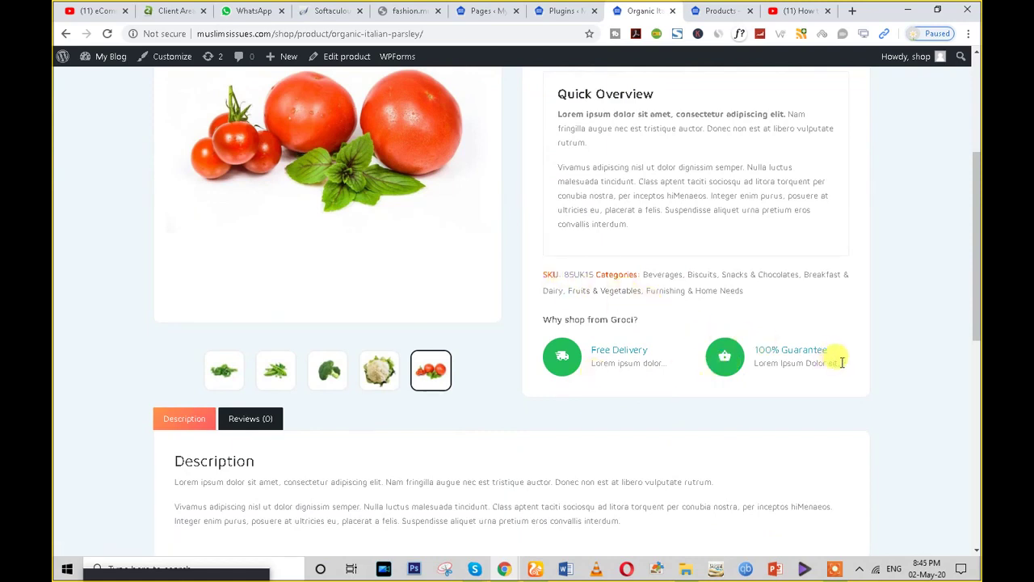
pyautogui.moveTo(838, 363); pyautogui.dragTo(518, 191)
pyautogui.scroll(3, 577, 231)
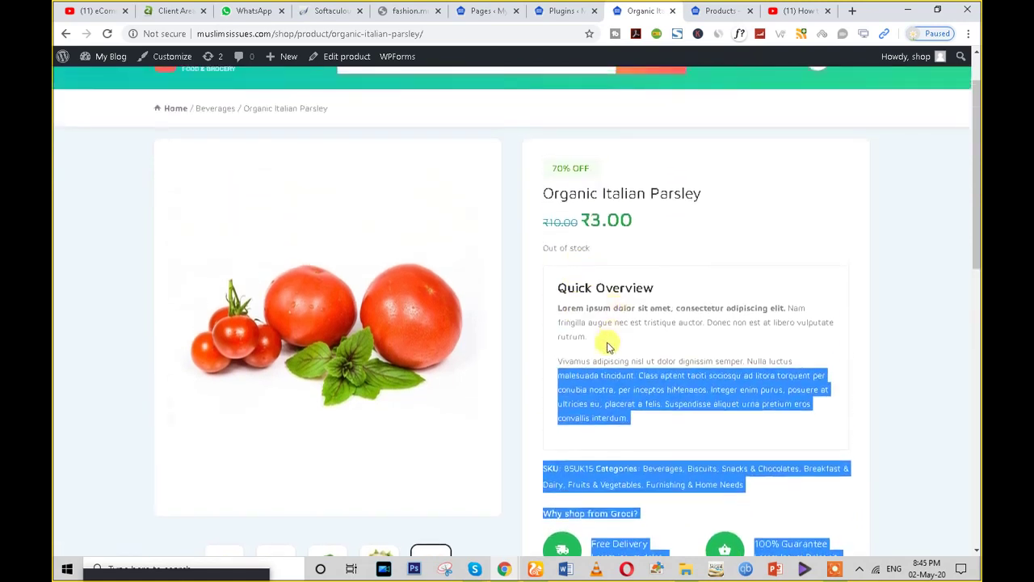
pyautogui.tripleClick(596, 312)
pyautogui.click(616, 386)
pyautogui.scroll(-4, 605, 397)
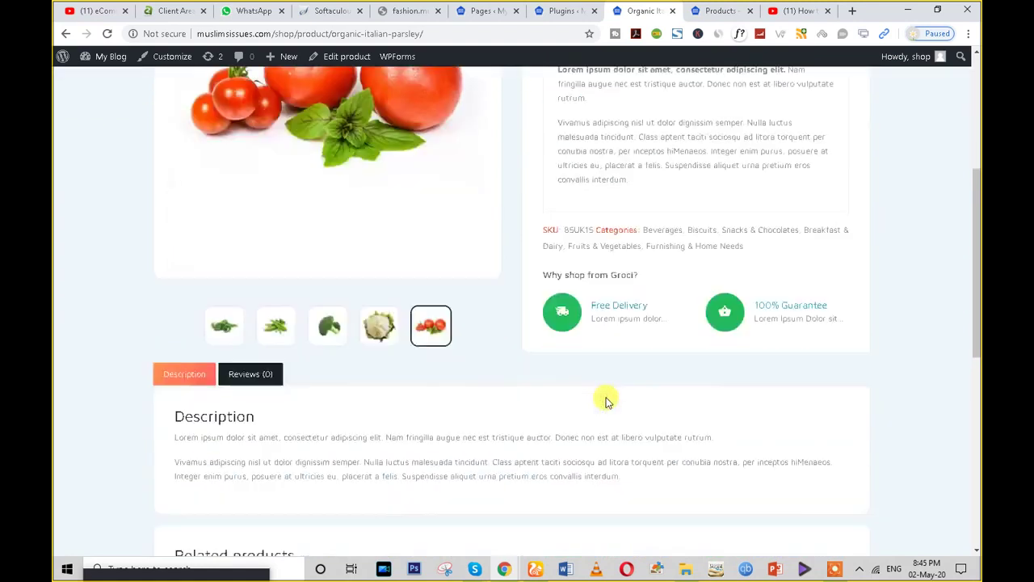
pyautogui.scroll(-5, 377, 396)
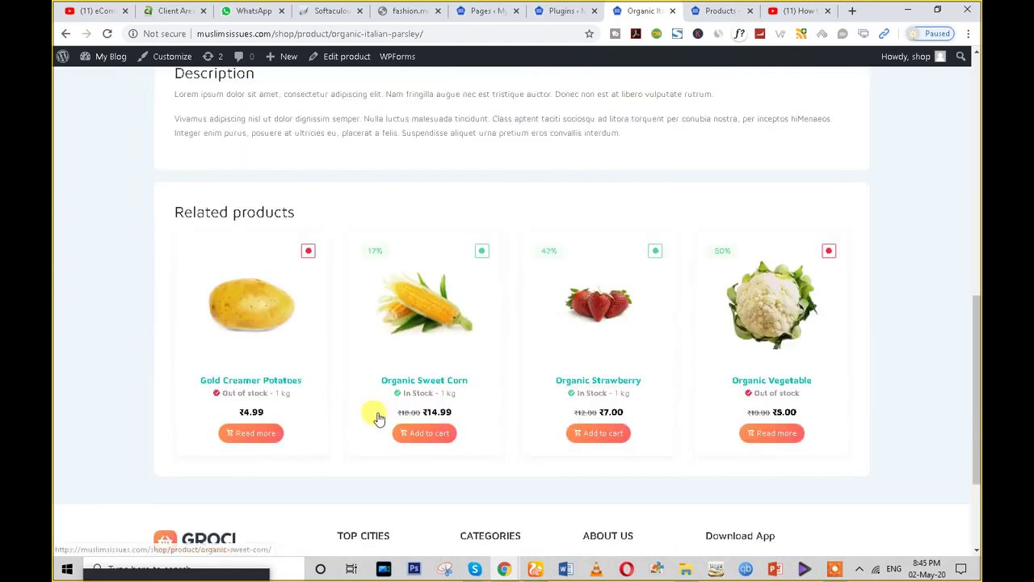
pyautogui.scroll(6, 525, 314)
pyautogui.scroll(3, 526, 313)
pyautogui.scroll(-1, 460, 395)
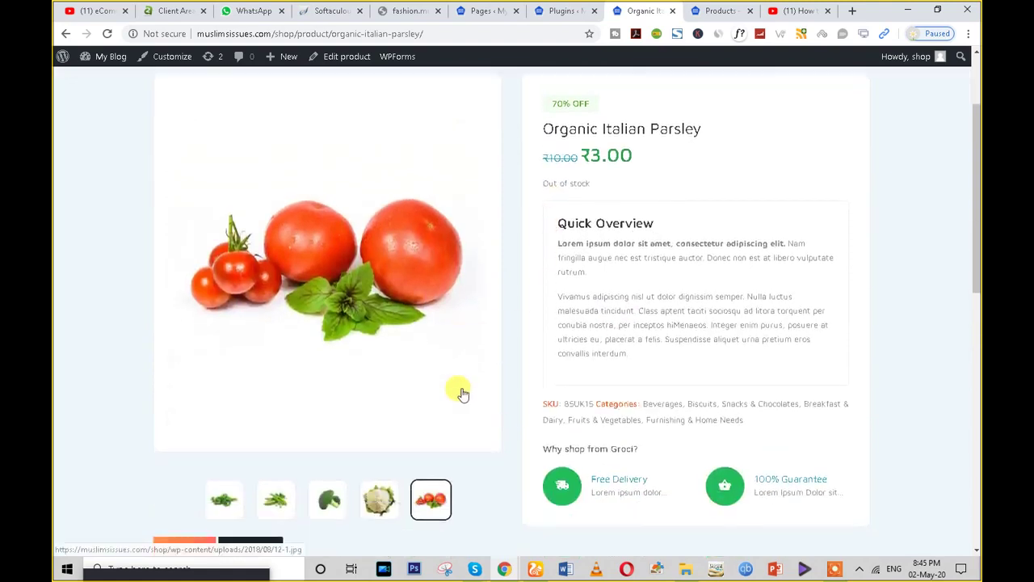
pyautogui.scroll(1, 614, 408)
pyautogui.scroll(1, 606, 399)
pyautogui.scroll(-5, 607, 404)
pyautogui.scroll(5, 521, 363)
# - Return to the shop's front page and open the Washed Sugar Snap Peas product from Top Savers Today
pyautogui.scroll(1, 264, 176)
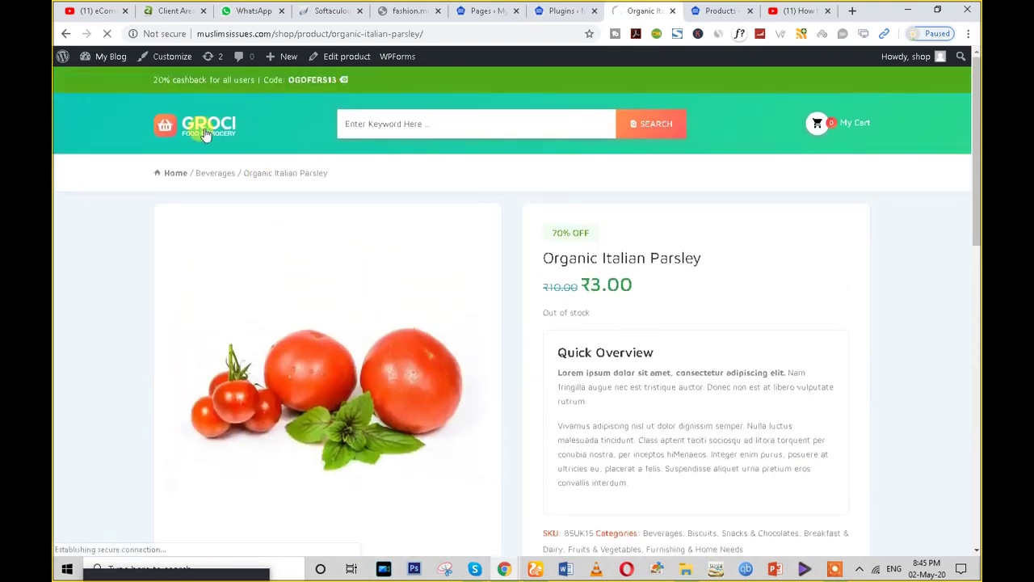
pyautogui.scroll(-5, 586, 346)
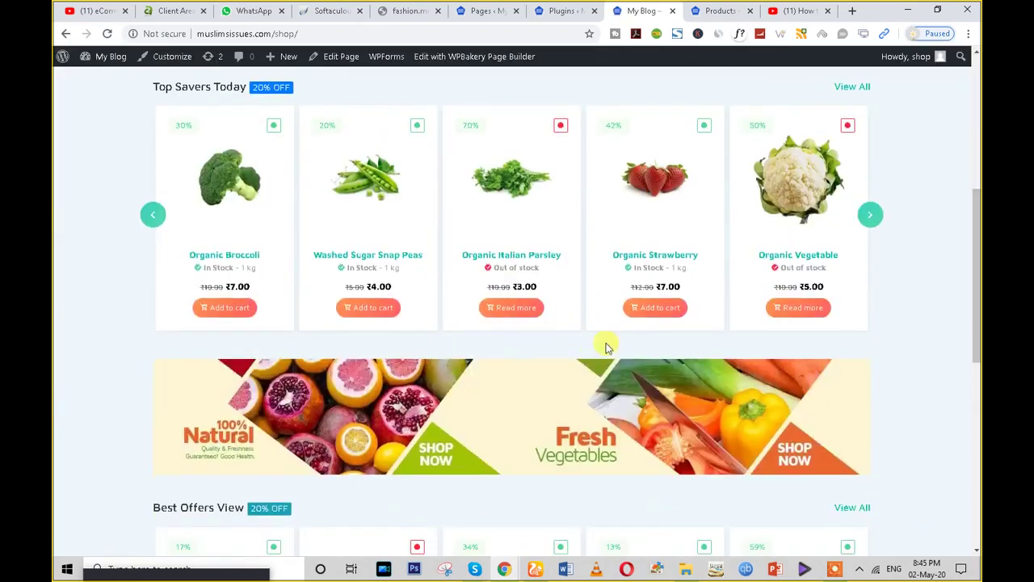
pyautogui.click(377, 213)
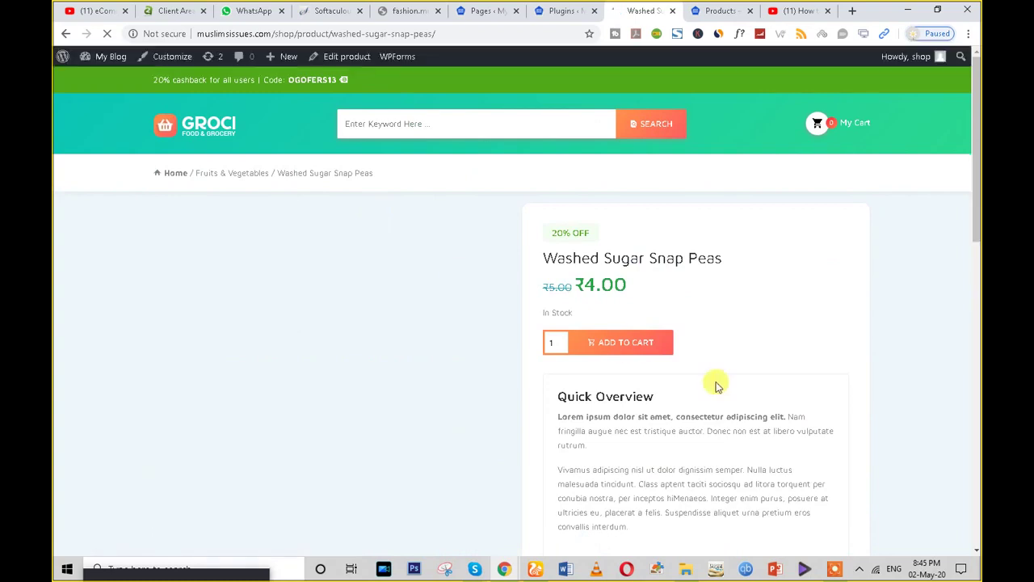
# - Examine the Washed Sugar Snap Peas page's image, Quick Overview, categories, delivery and guarantee notes and description
pyautogui.scroll(-3, 589, 312)
pyautogui.scroll(-1, 597, 316)
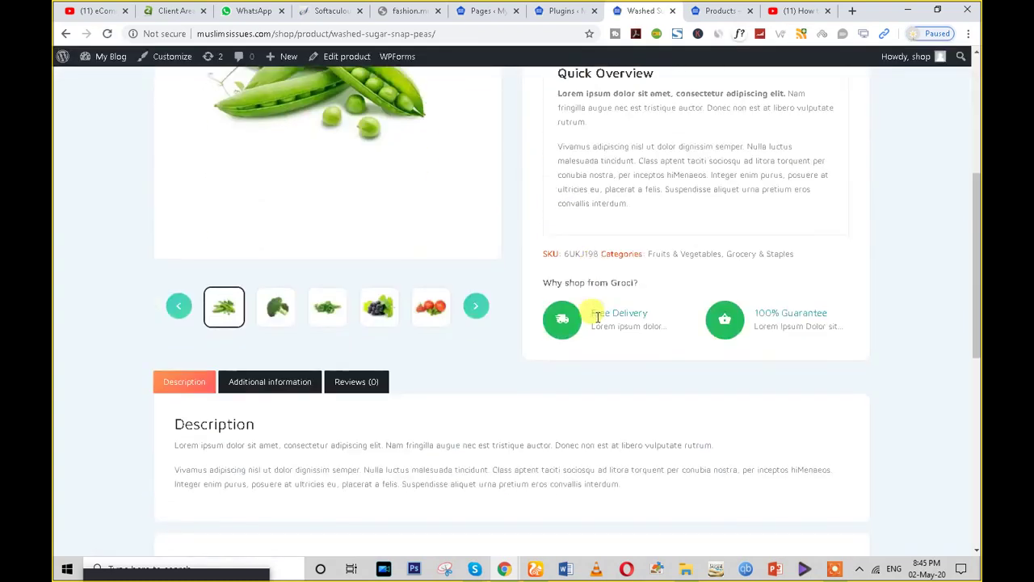
pyautogui.scroll(4, 597, 317)
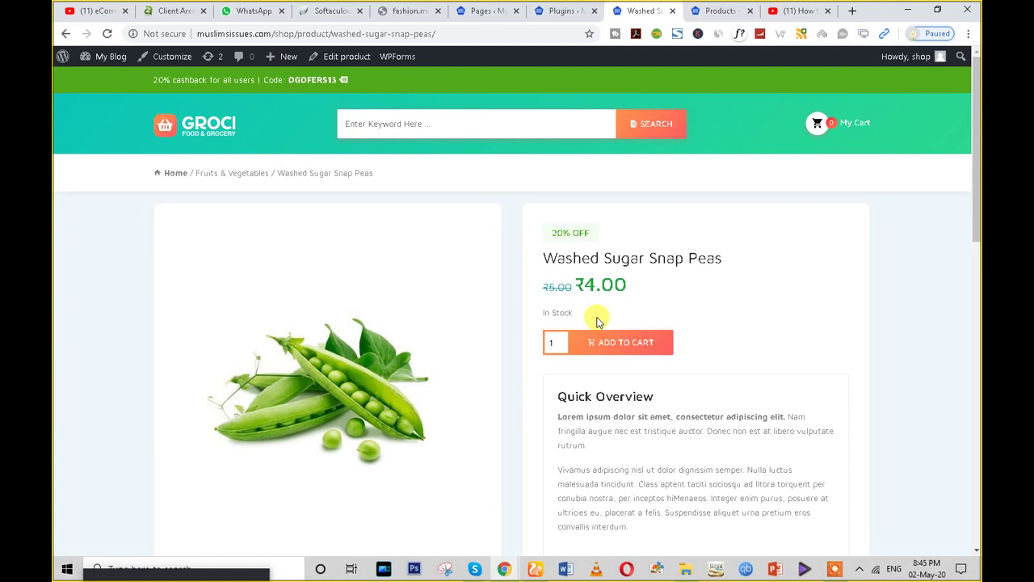
# - Return to the WordPress admin, open the full WooCommerce product list and look through its entries
pyautogui.click(476, 10)
pyautogui.moveTo(108, 437)
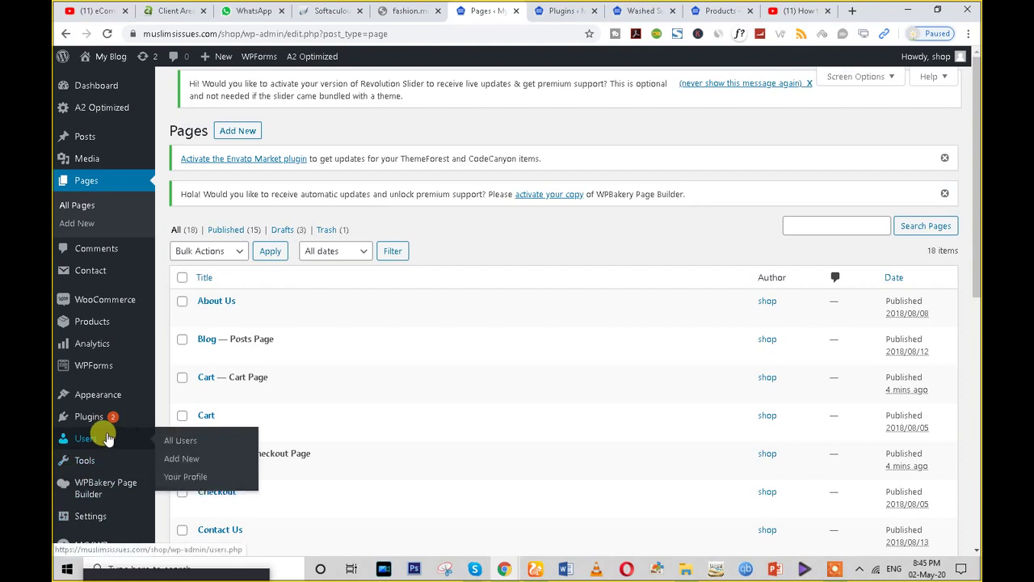
pyautogui.moveTo(99, 305)
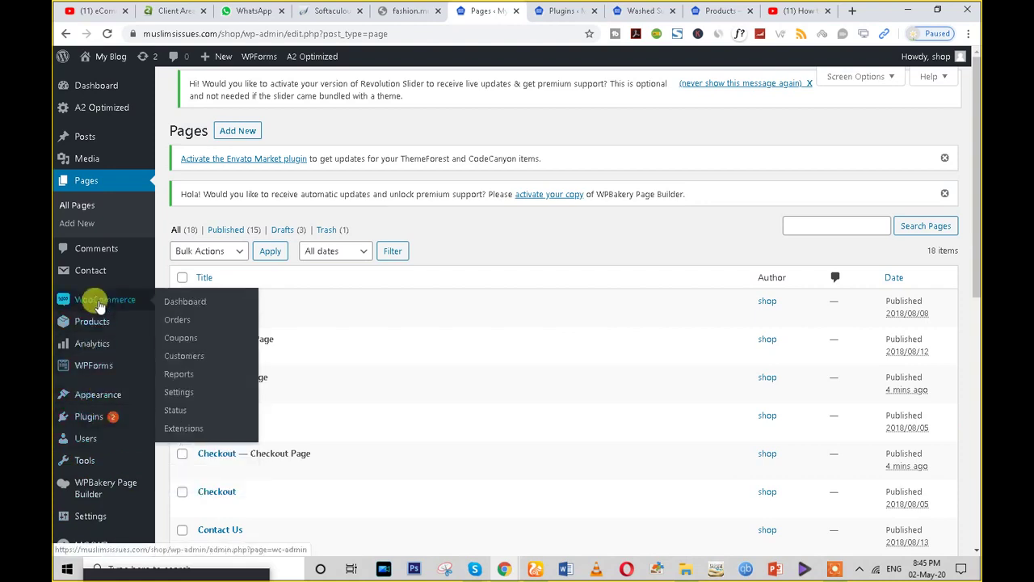
pyautogui.click(99, 324)
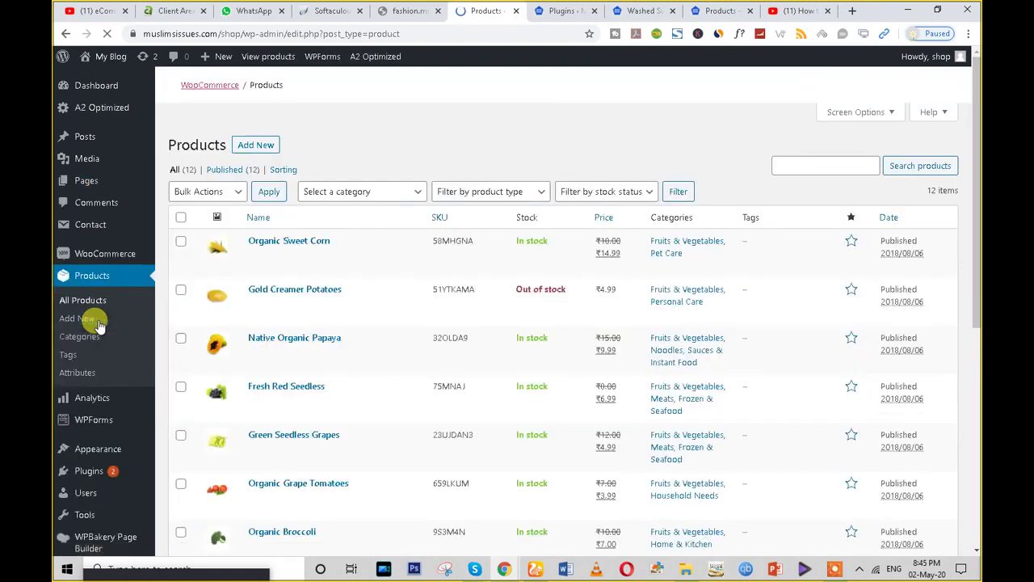
pyautogui.scroll(-5, 227, 137)
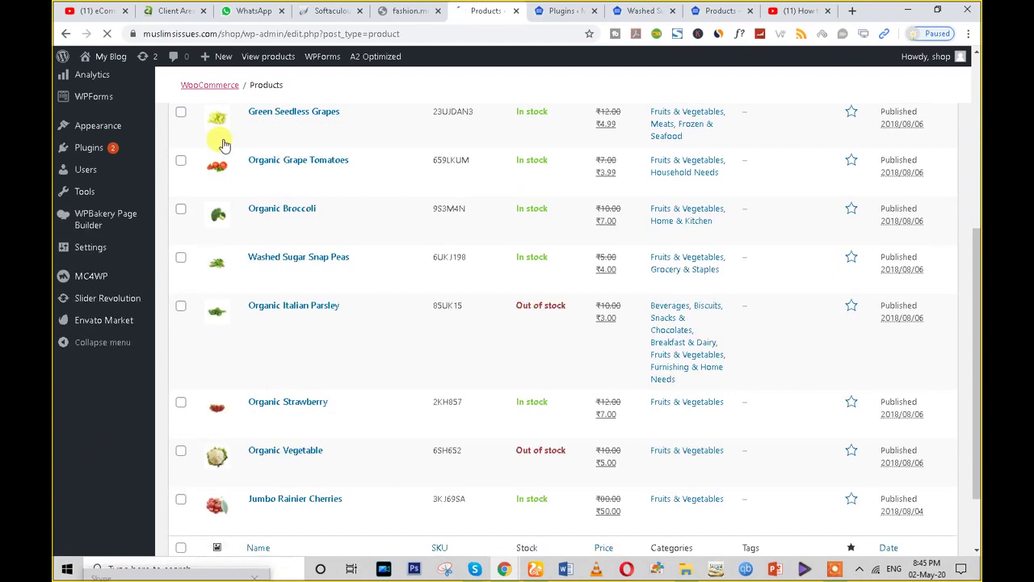
pyautogui.scroll(5, 273, 351)
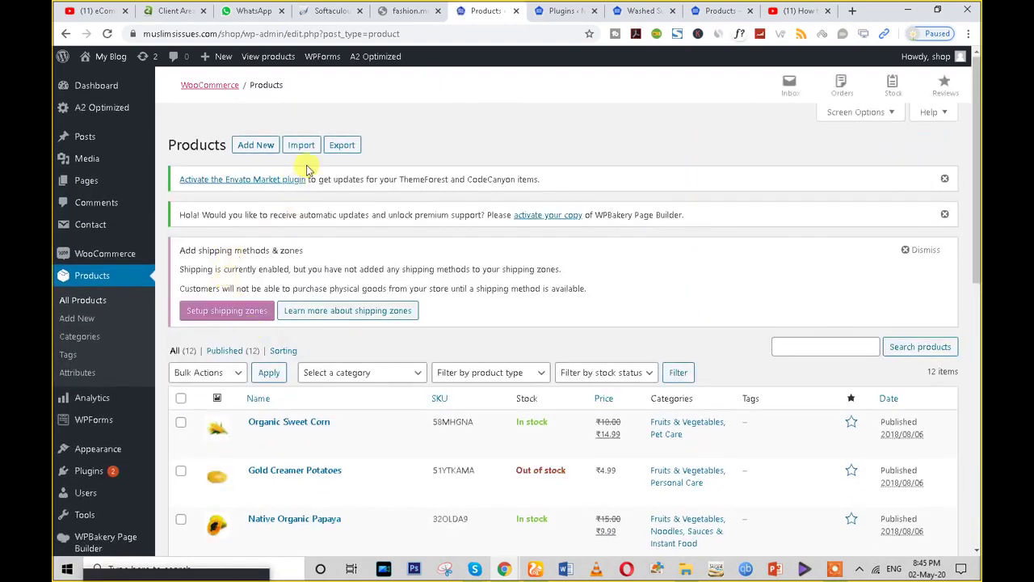
# - Export all products with all columns and all categories to a CSV file, leaving custom meta out
pyautogui.click(338, 150)
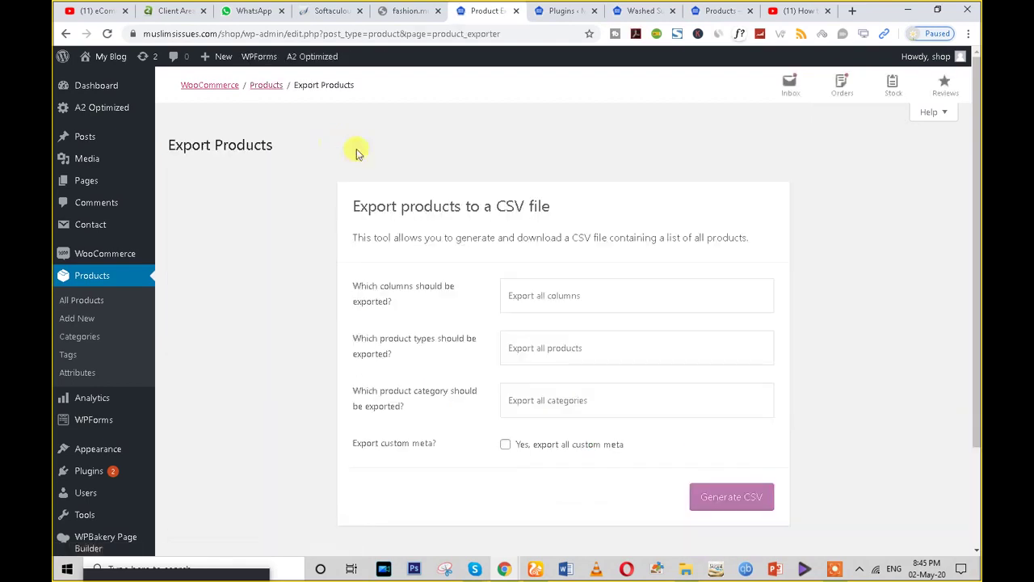
pyautogui.click(724, 494)
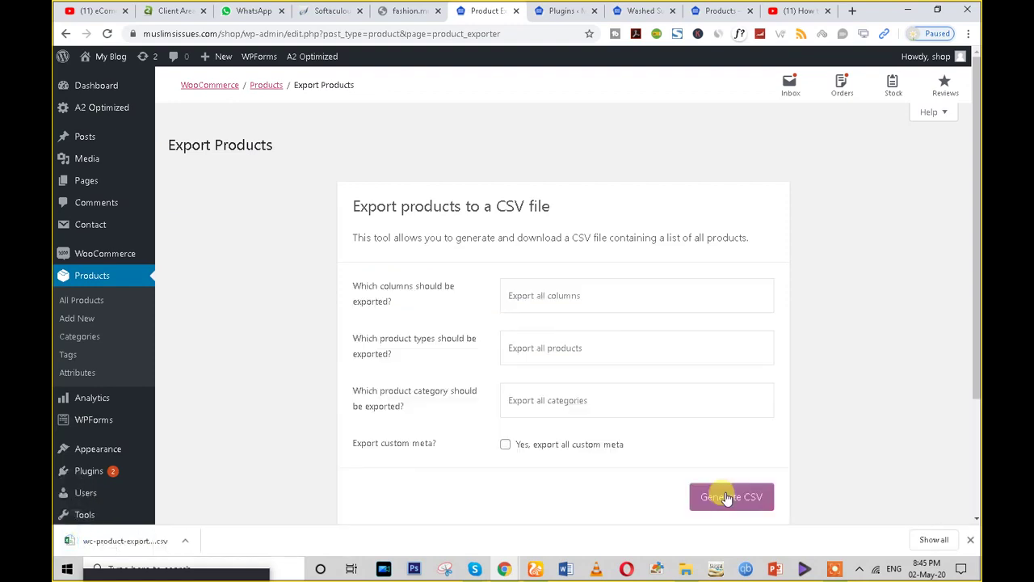
# - View the page for importing products from a CSV file, then return to the product list
pyautogui.click(103, 278)
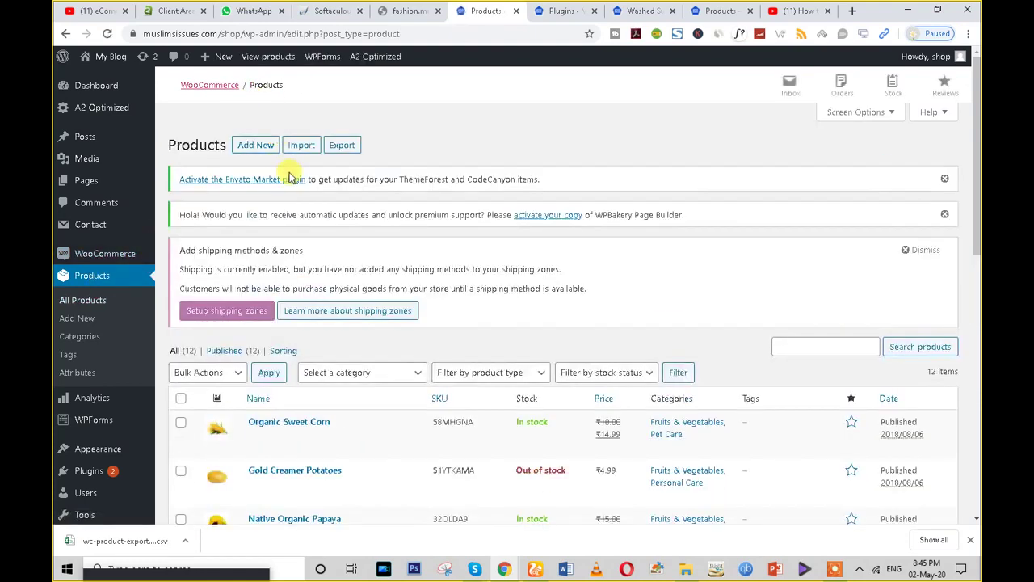
pyautogui.click(300, 146)
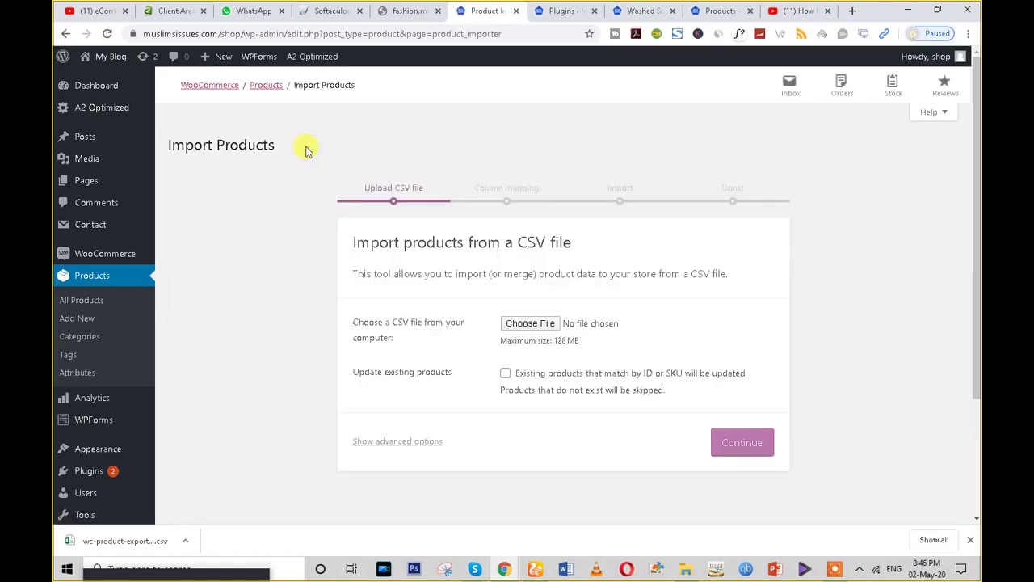
pyautogui.click(91, 277)
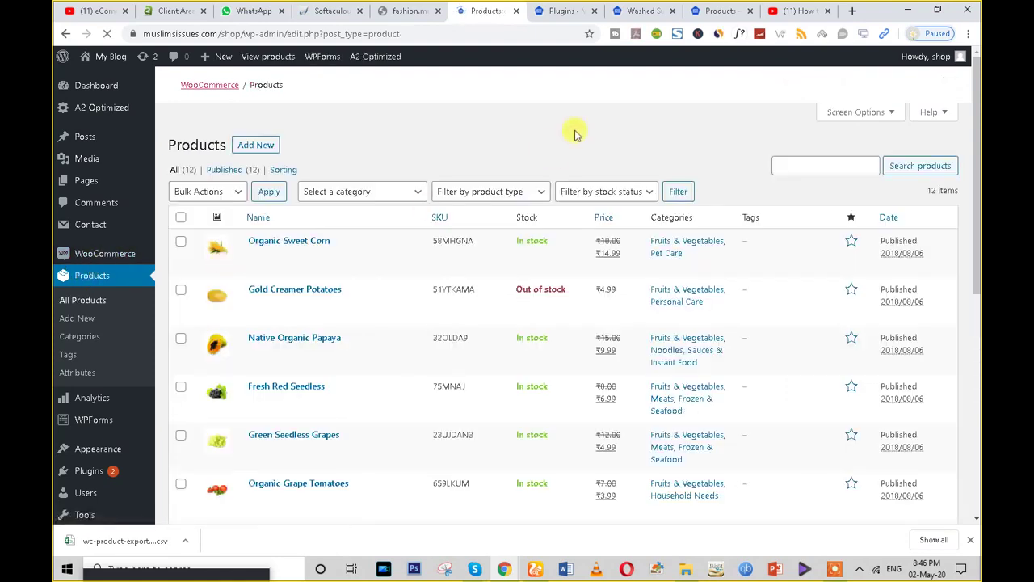
# - Open bigbasket.com in place of the YouTube search results and in a new browser tab, then show the first copy
pyautogui.click(565, 13)
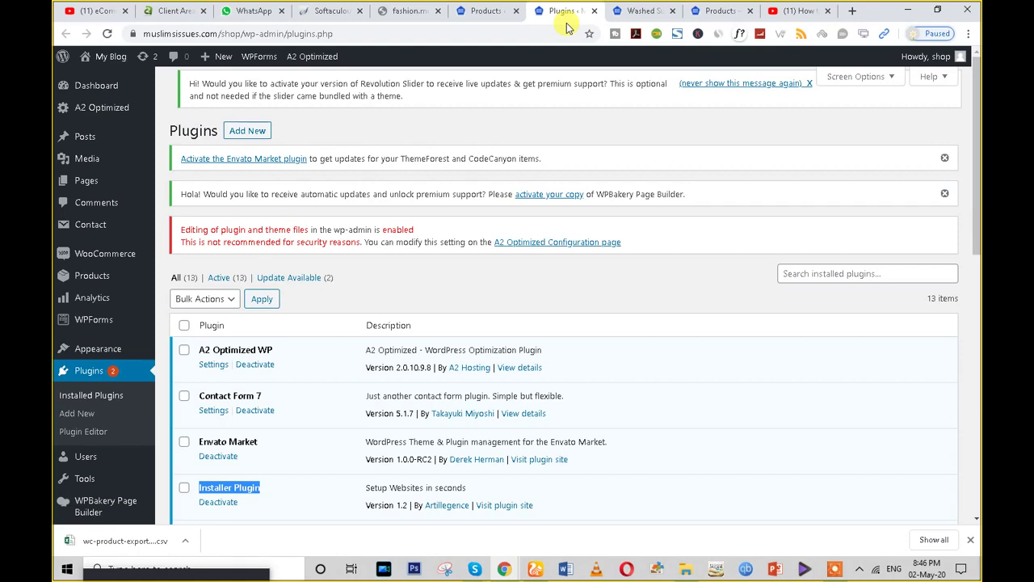
pyautogui.click(656, 11)
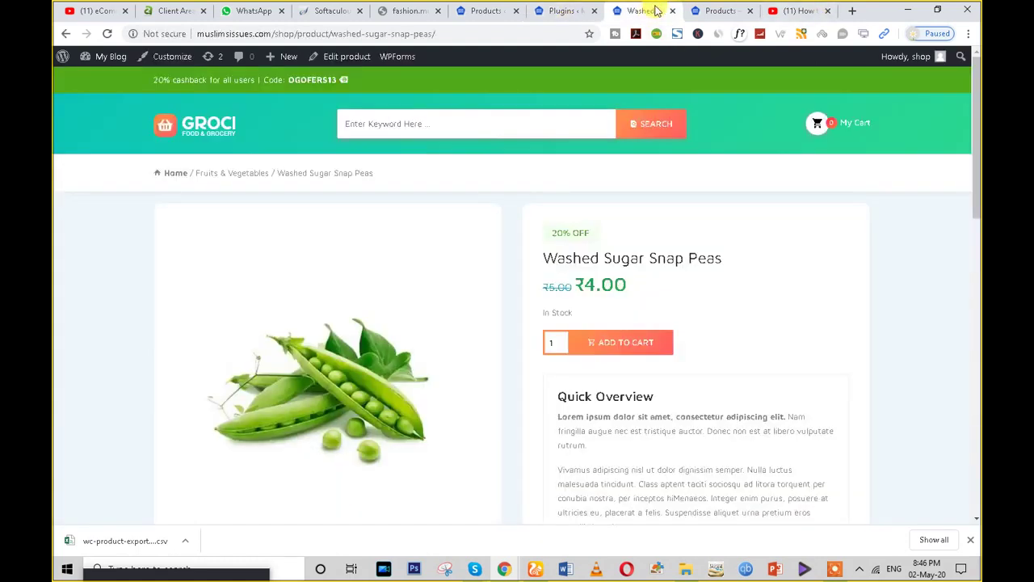
pyautogui.click(744, 8)
pyautogui.click(529, 33)
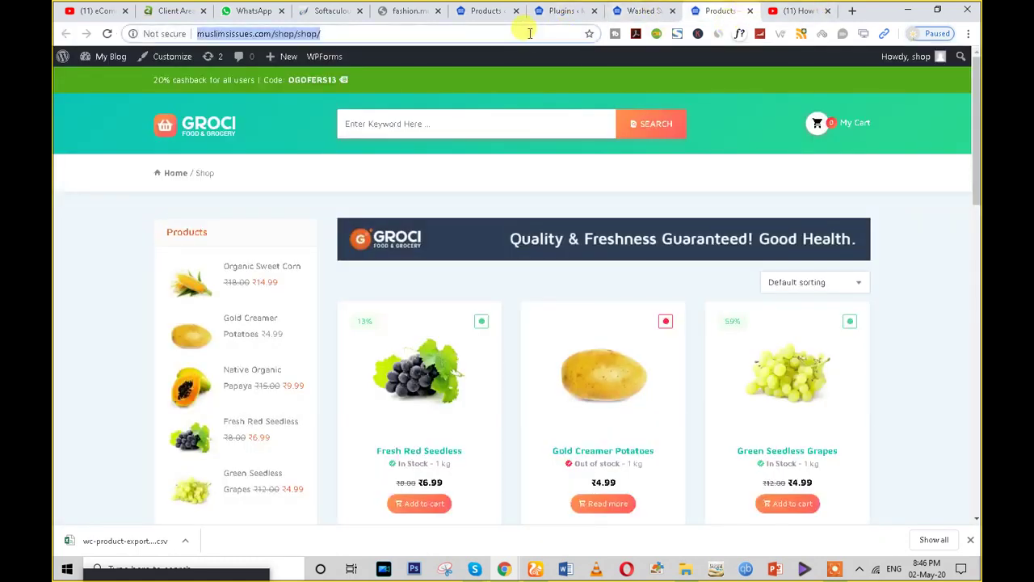
pyautogui.click(808, 12)
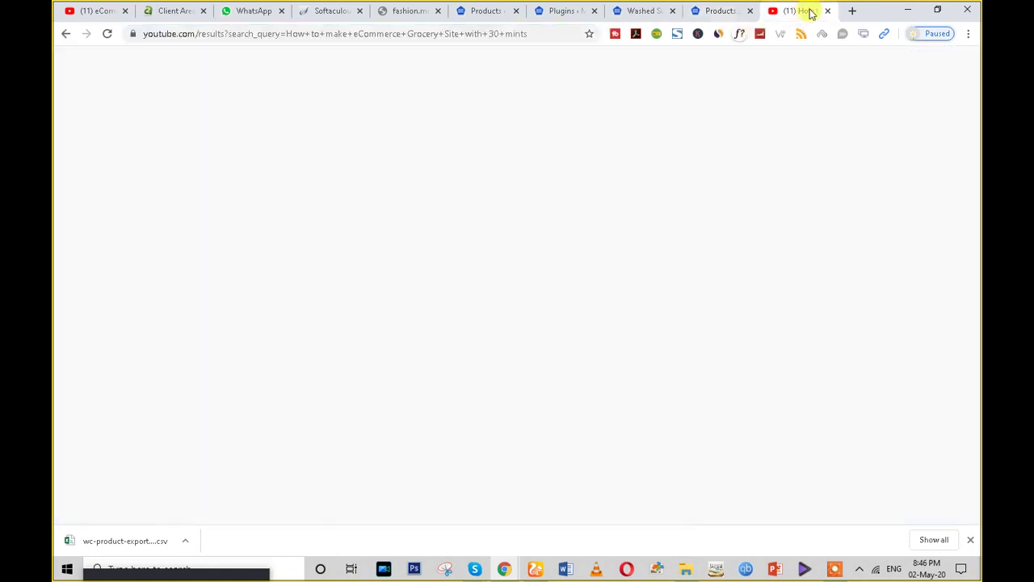
pyautogui.click(582, 34)
pyautogui.write('b')
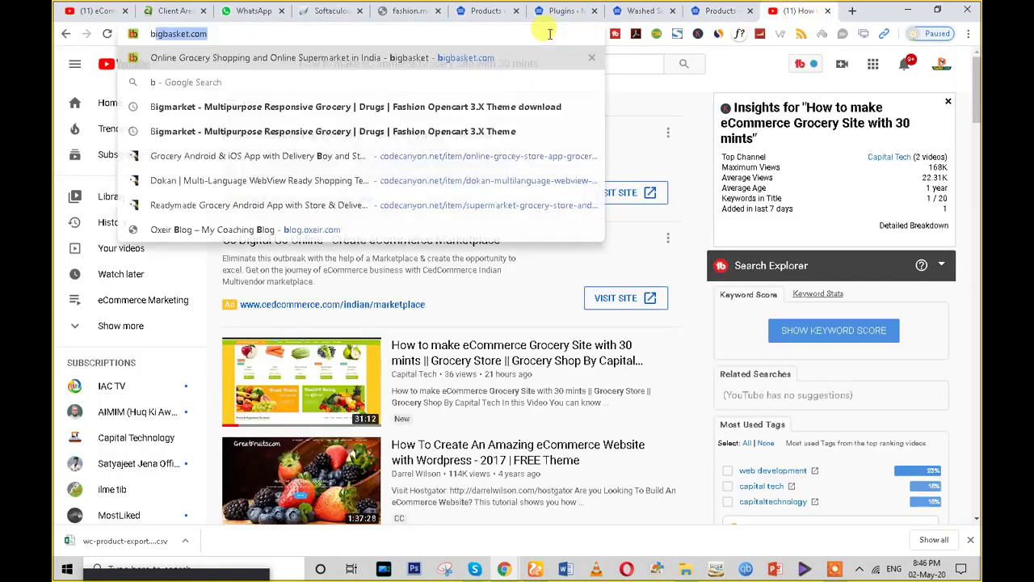
pyautogui.press('Return')
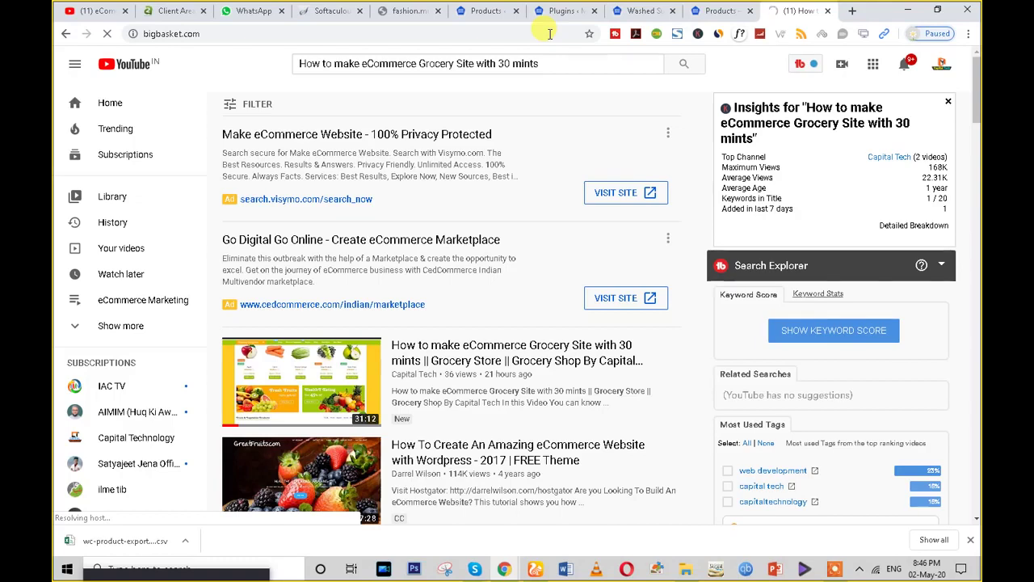
pyautogui.click(854, 11)
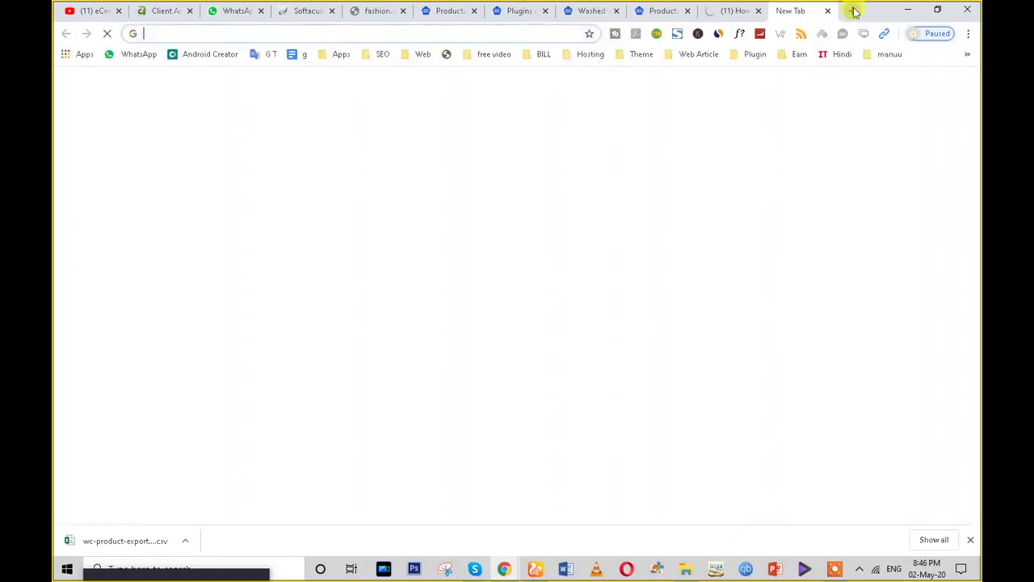
pyautogui.write('bigbasket.com')
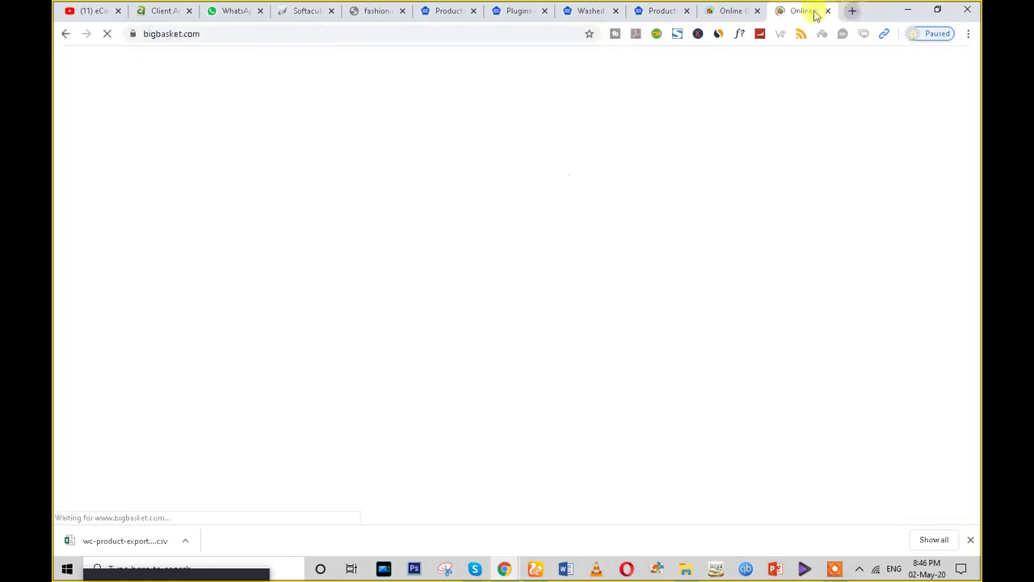
pyautogui.moveTo(812, 12); pyautogui.dragTo(720, 8)
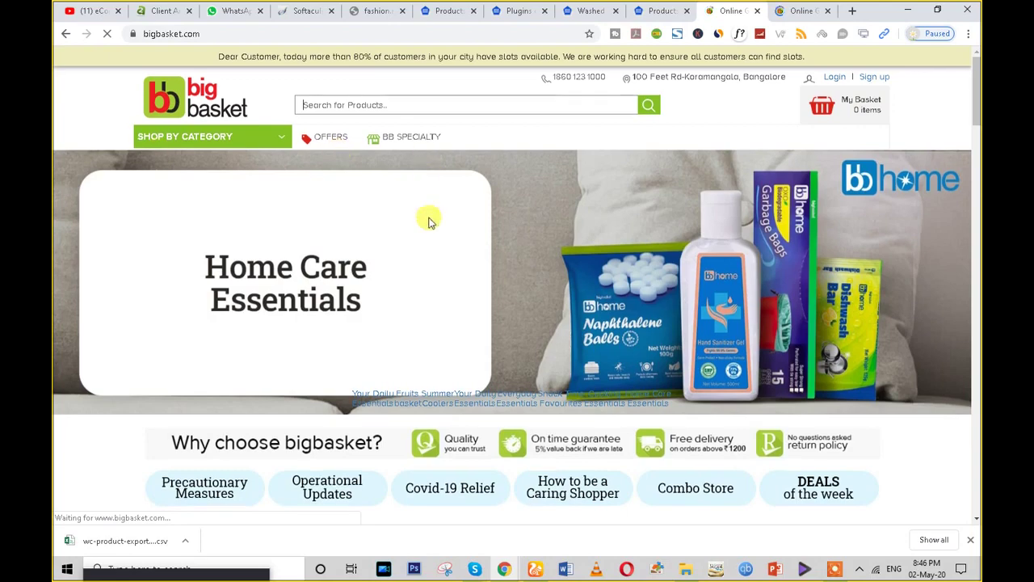
# - Examine the bigbasket home page's category stores, bank offers, best sellers, summer drinks, snacks and brand sections
pyautogui.scroll(-10, 427, 219)
pyautogui.scroll(-10, 368, 191)
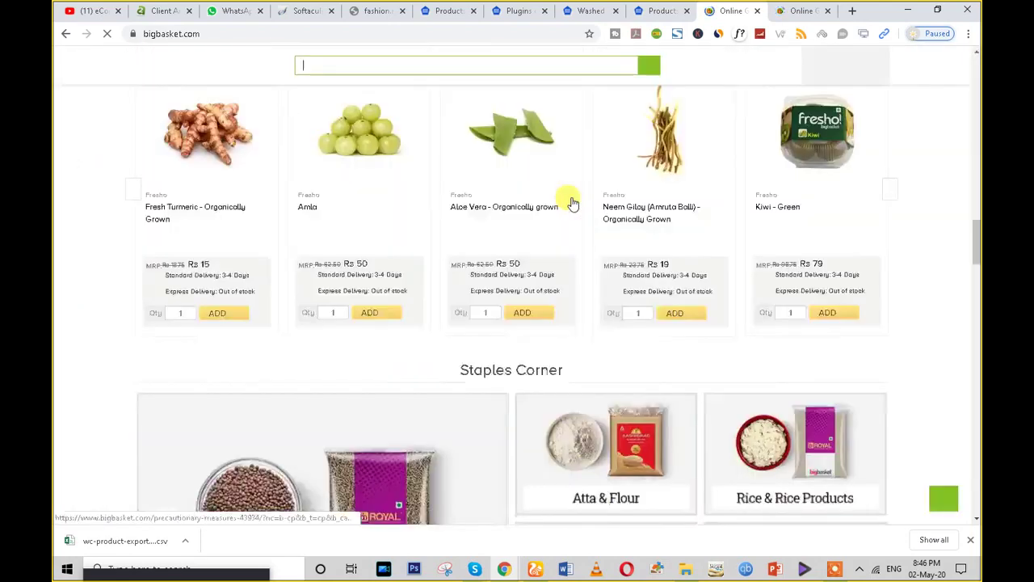
pyautogui.scroll(7, 571, 202)
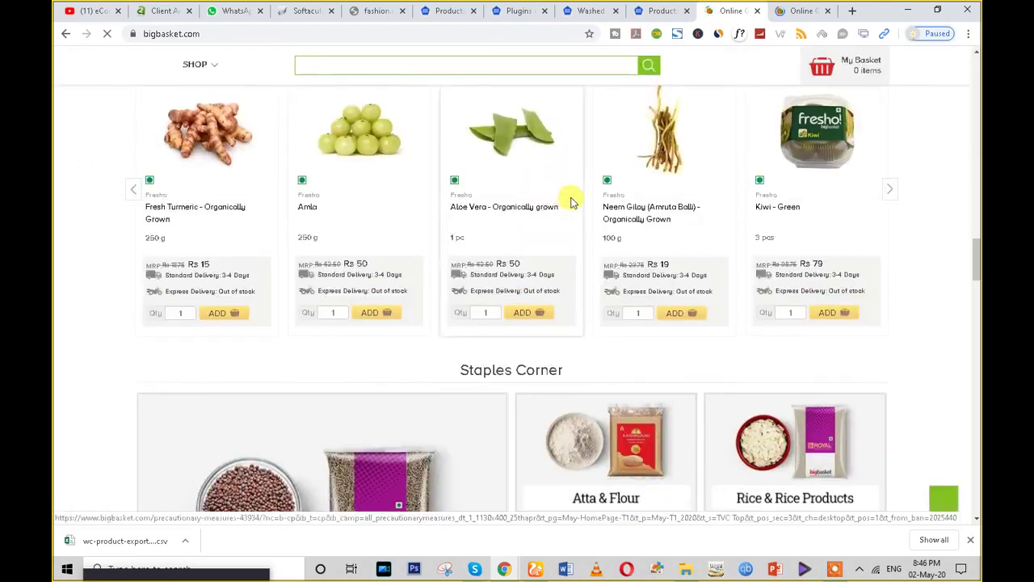
pyautogui.scroll(4, 571, 202)
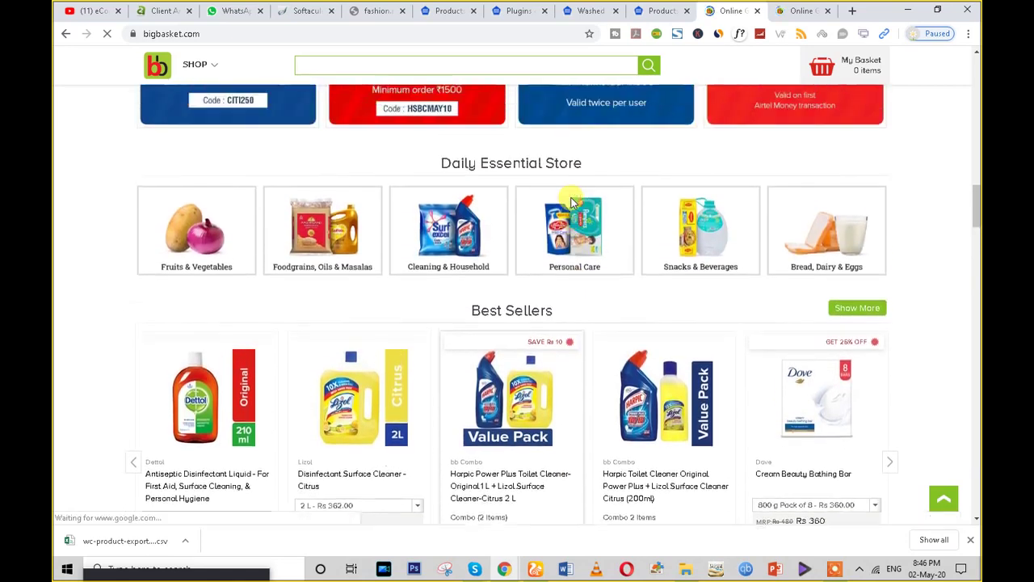
pyautogui.scroll(5, 818, 262)
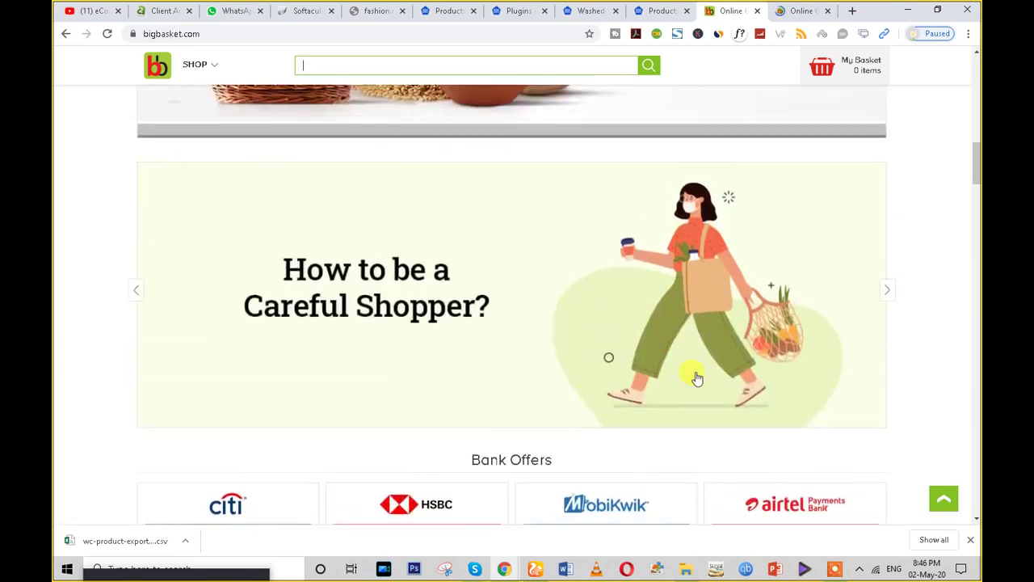
pyautogui.scroll(-5, 376, 318)
pyautogui.scroll(-5, 474, 331)
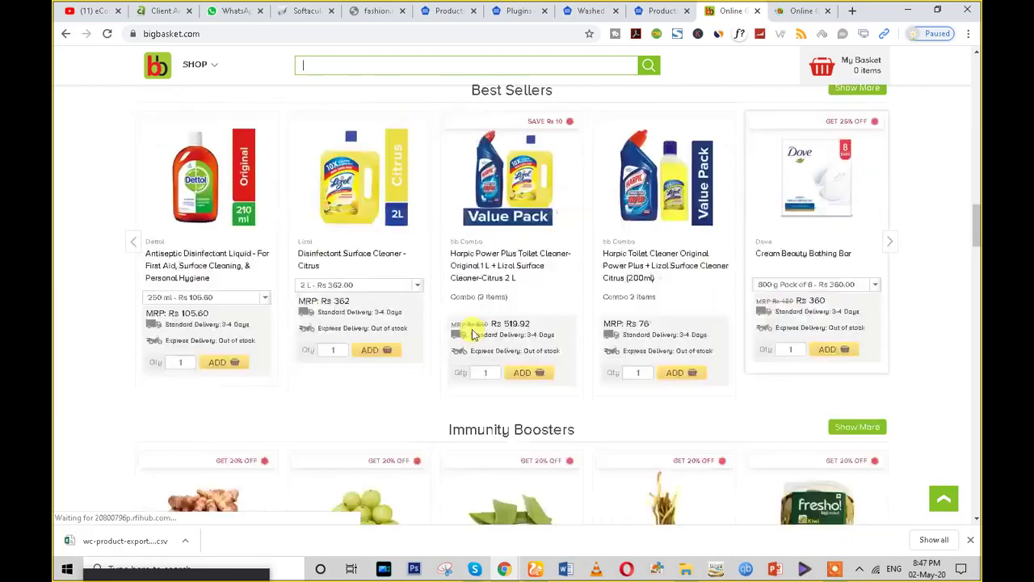
pyautogui.scroll(-20, 576, 256)
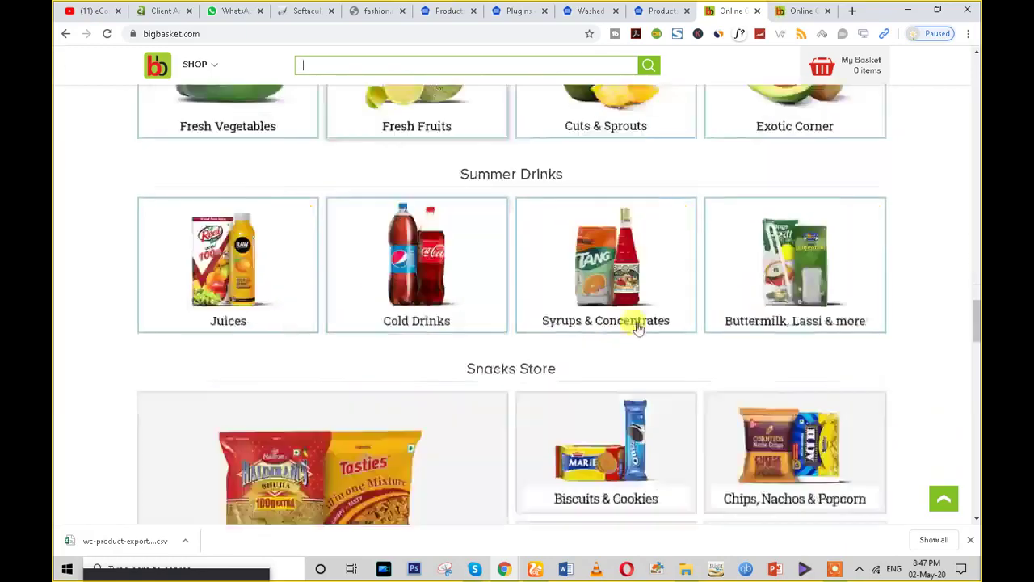
pyautogui.scroll(10, 444, 337)
pyautogui.scroll(-3, 444, 337)
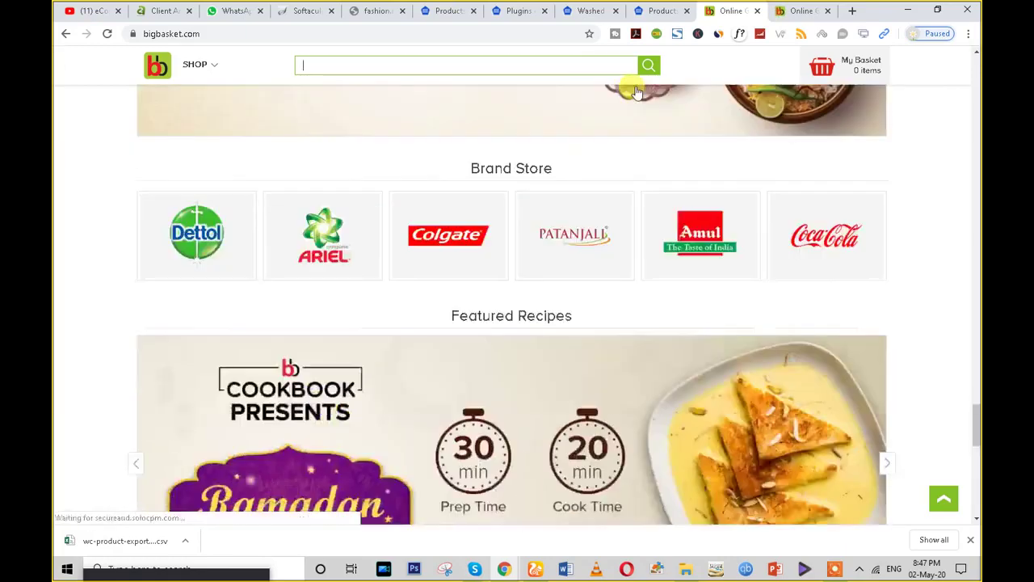
# - Return to the Groci shop's snap peas page, open Organic Sweet Corn from the related products and review its details
pyautogui.hotkey('ctrl', 'shift', 'Tab')
pyautogui.hotkey('ctrl', 'shift', 'Tab')
pyautogui.scroll(-10, 410, 416)
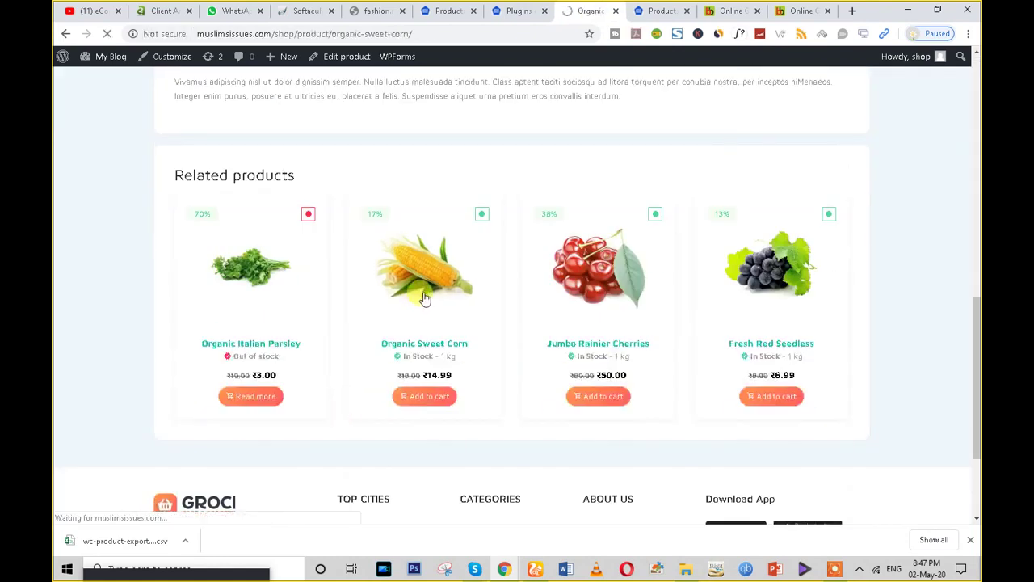
pyautogui.scroll(-7, 654, 282)
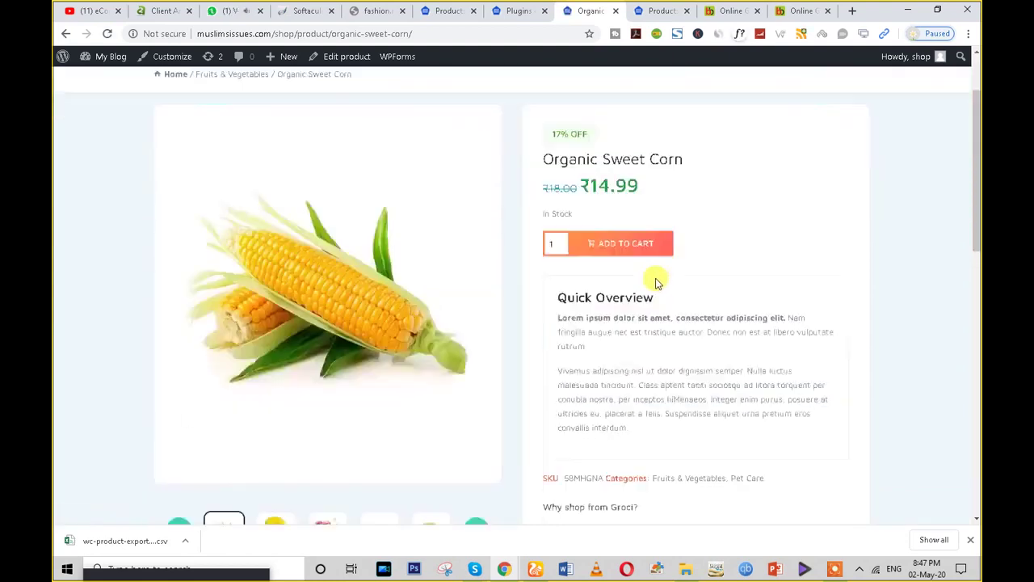
pyautogui.scroll(3, 588, 249)
pyautogui.scroll(5, 588, 249)
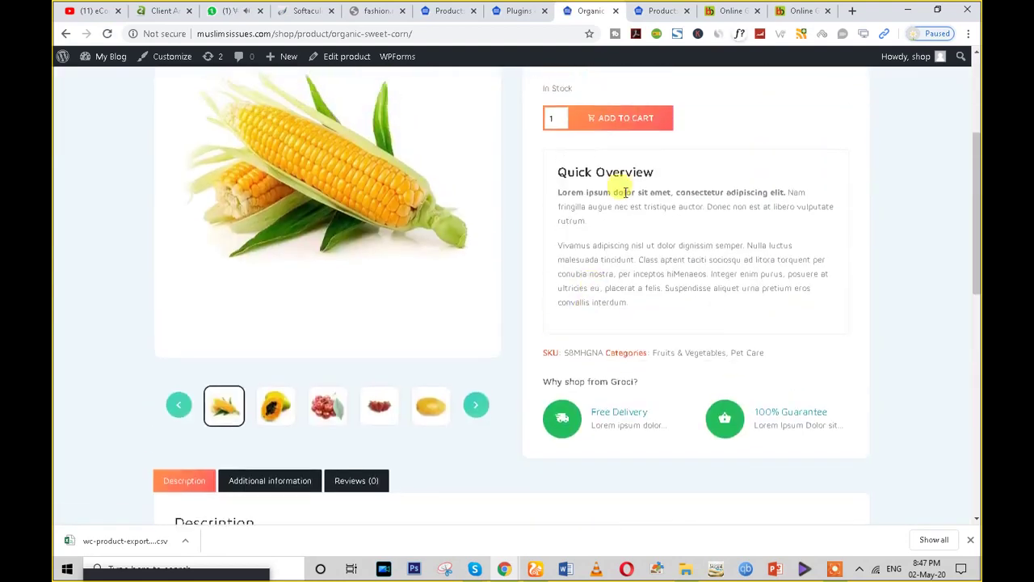
# - Add one Organic Sweet Corn to the cart, then open the cart and proceed to checkout
pyautogui.click(591, 313)
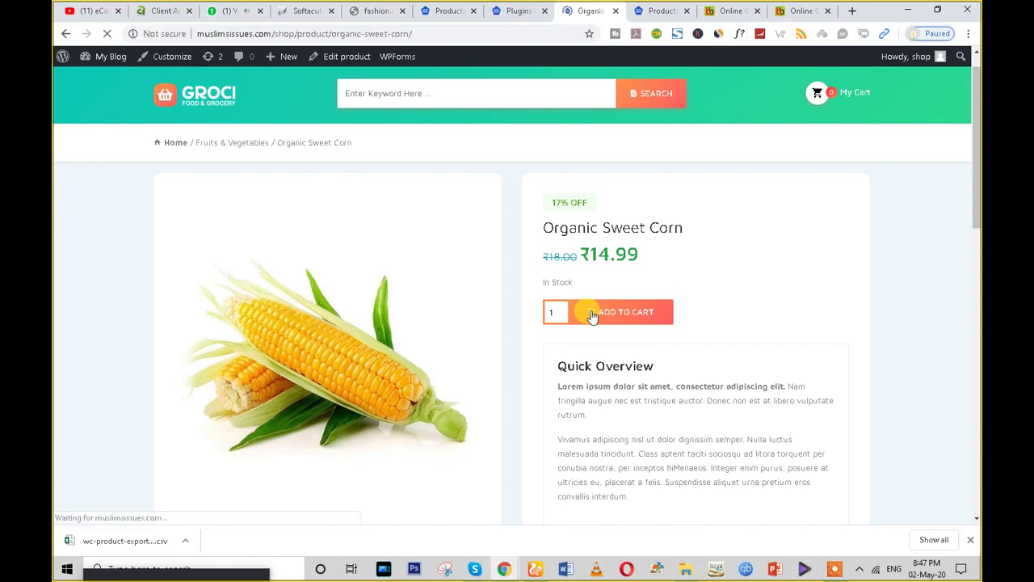
pyautogui.scroll(5, 593, 316)
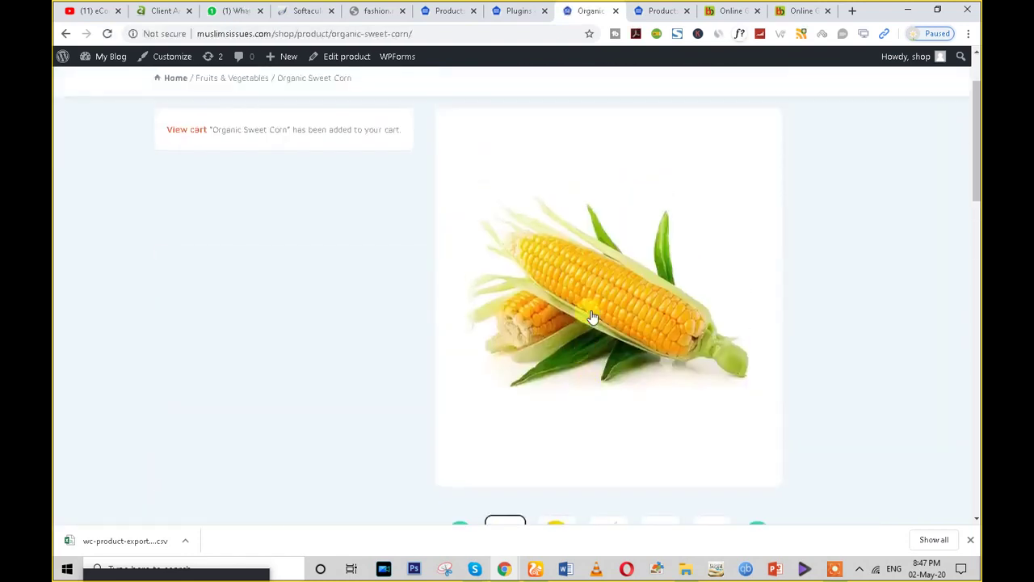
pyautogui.click(837, 103)
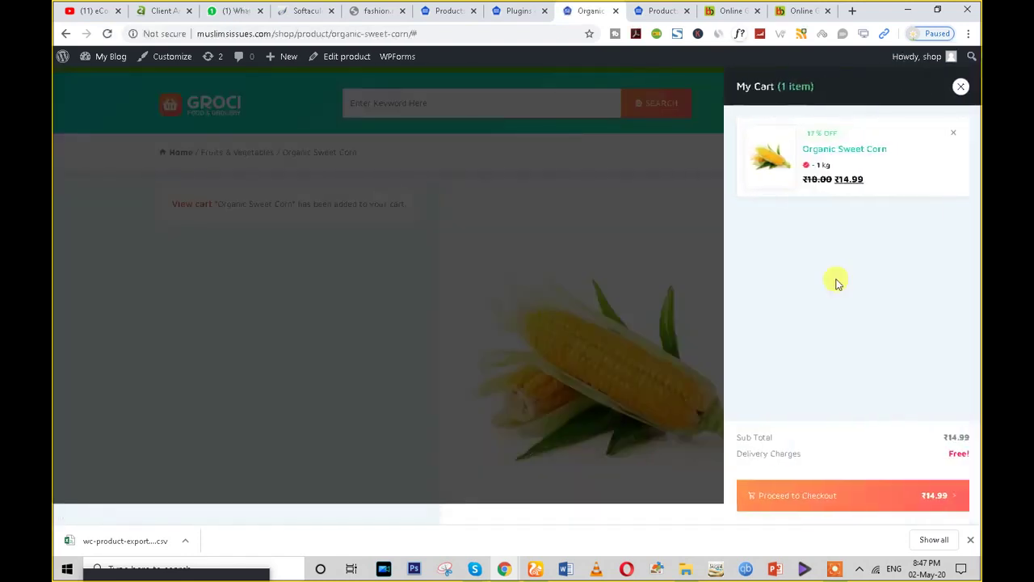
pyautogui.click(815, 500)
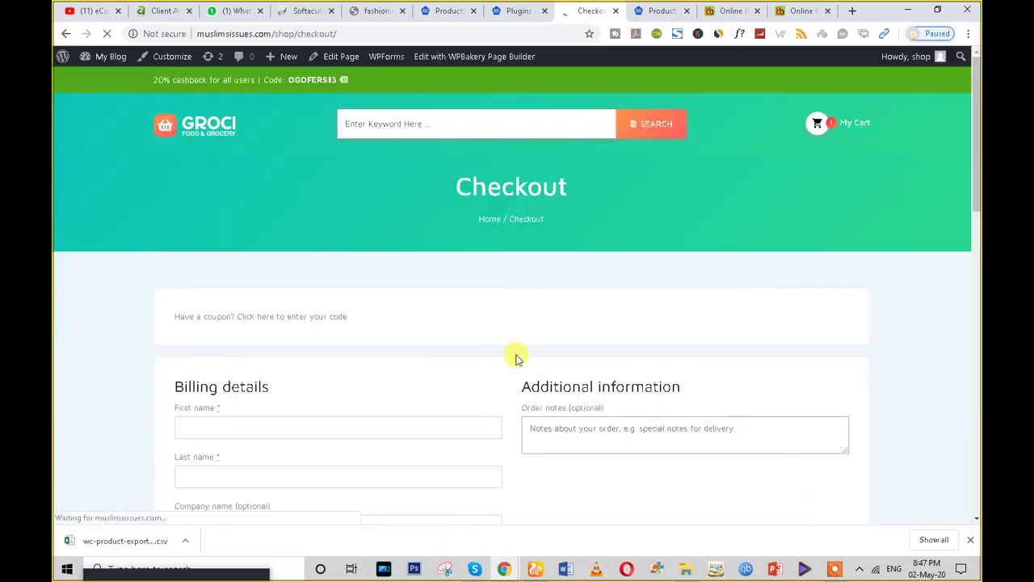
# - Attempt to place the Organic Sweet Corn order from checkout, then fill in the billing details with the saved customer information
pyautogui.scroll(-7, 307, 319)
pyautogui.scroll(-4, 315, 379)
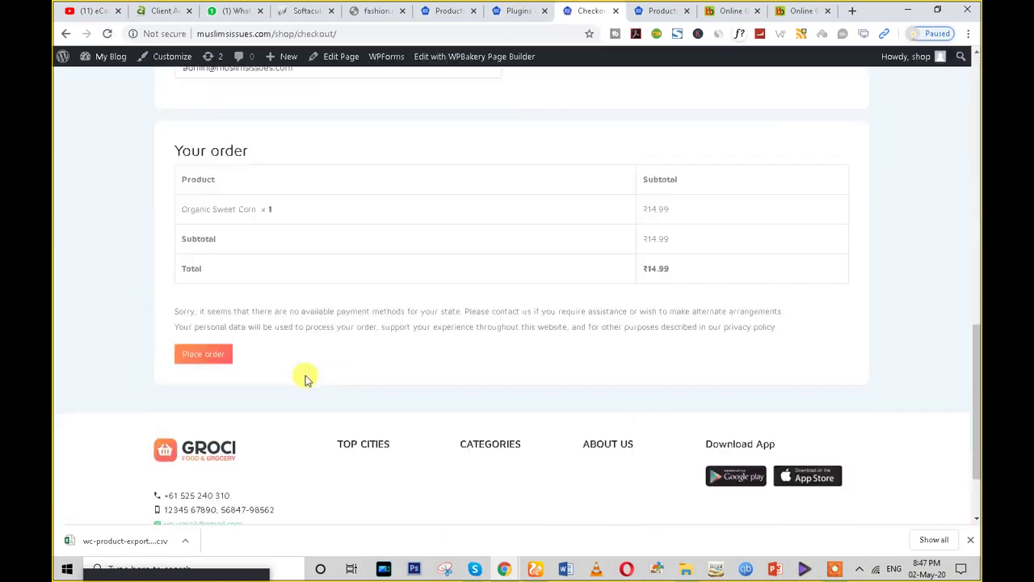
pyautogui.scroll(1, 233, 336)
pyautogui.click(195, 345)
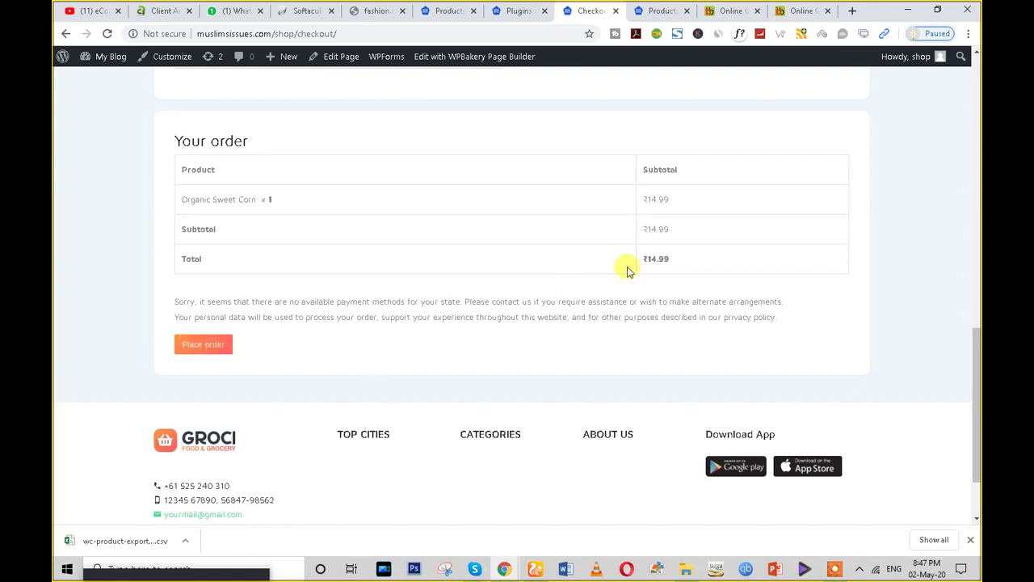
pyautogui.click(216, 169)
pyautogui.click(212, 207)
# - Try to place the Organic Sweet Corn order with the completed billing details, then submit it a second time
pyautogui.scroll(-4, 229, 370)
pyautogui.scroll(-4, 234, 388)
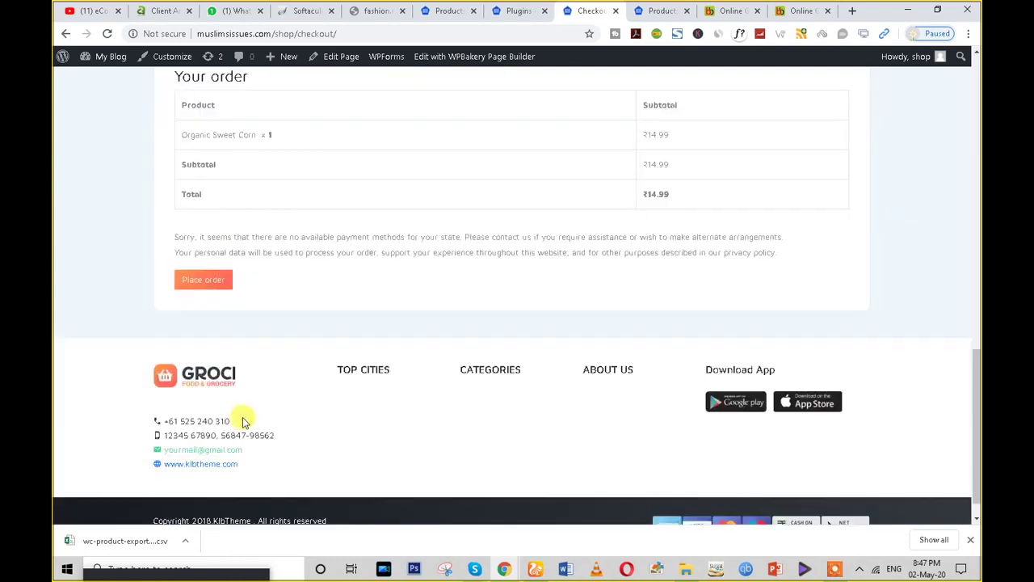
pyautogui.click(203, 283)
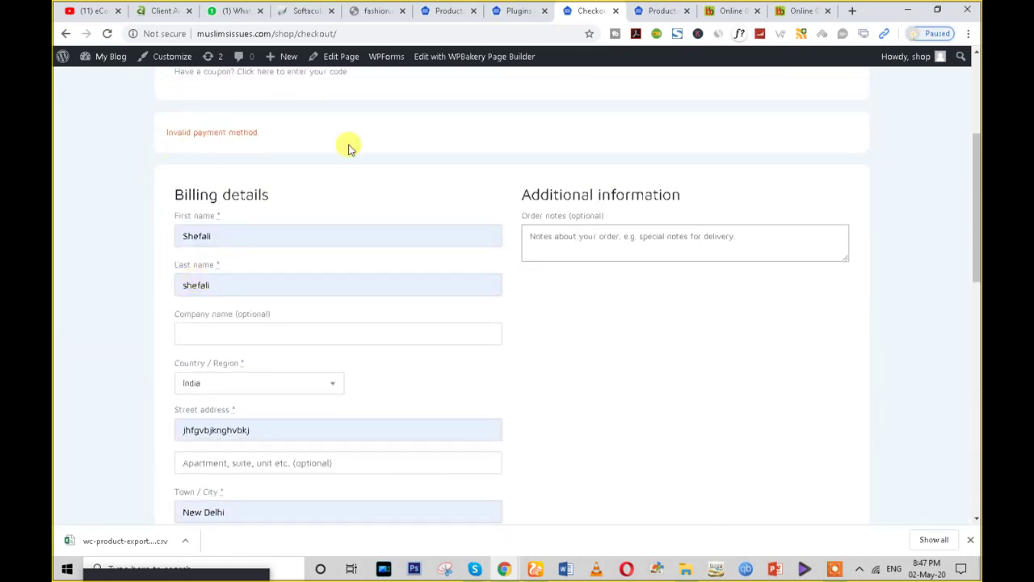
pyautogui.scroll(-7, 452, 374)
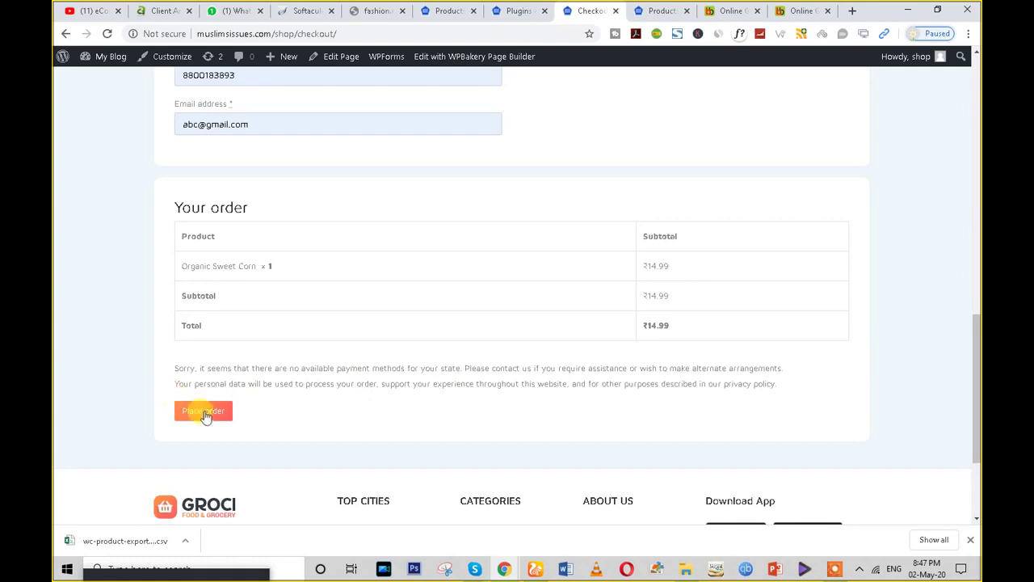
pyautogui.click(203, 412)
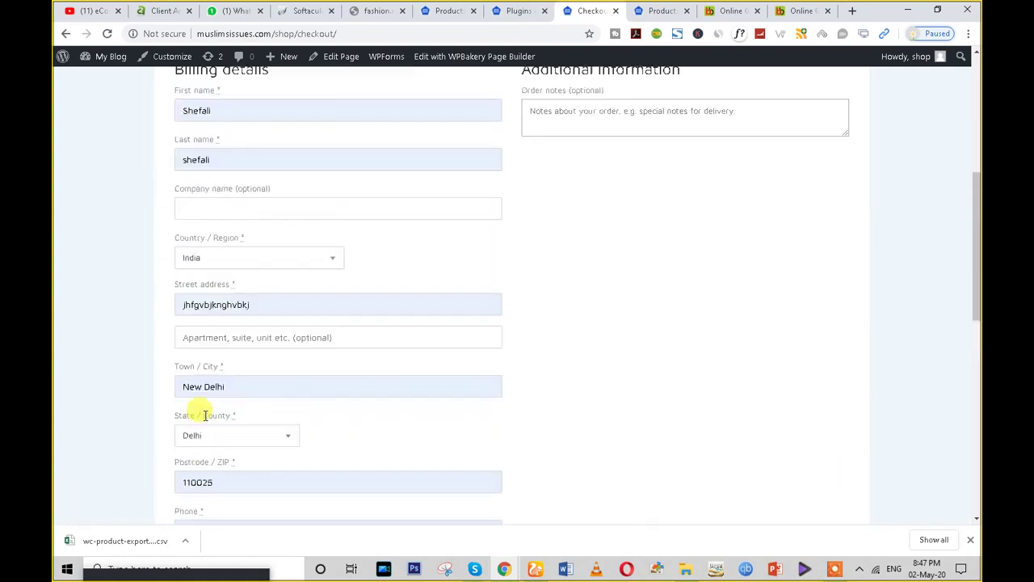
# - Enable Cash on delivery in the WooCommerce payment settings and save the changes
pyautogui.click(488, 17)
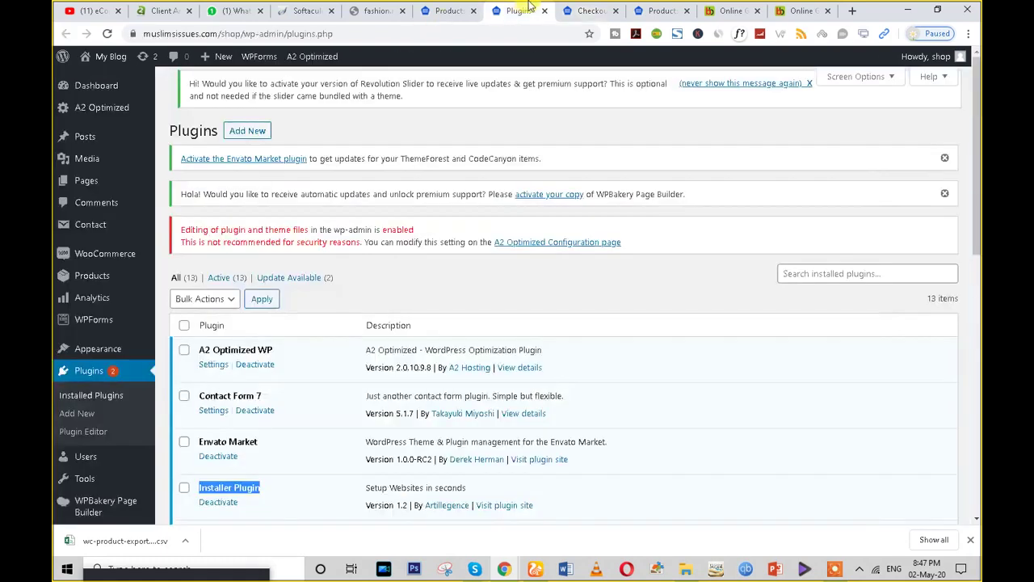
pyautogui.moveTo(121, 254)
pyautogui.click(176, 346)
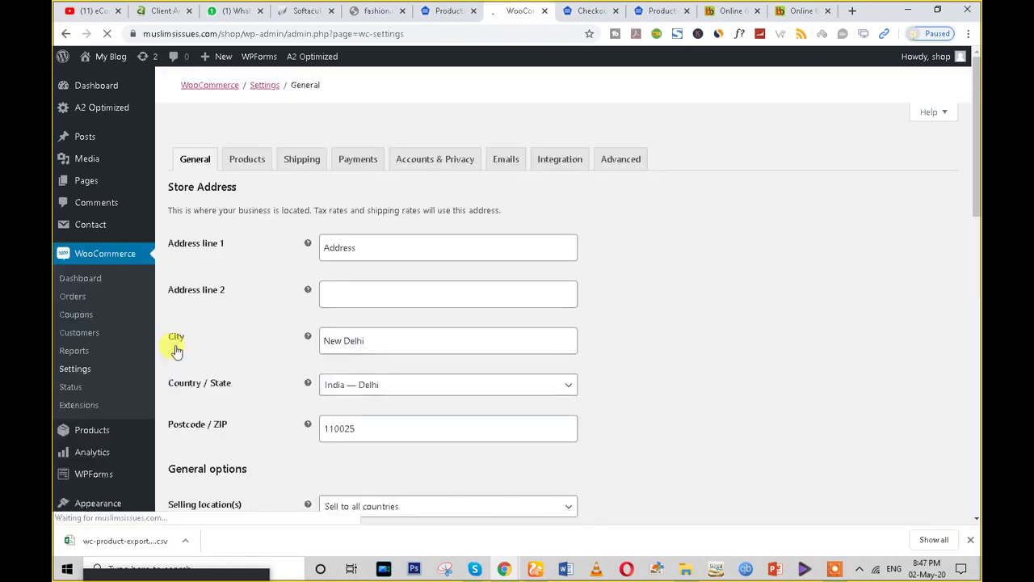
pyautogui.click(351, 166)
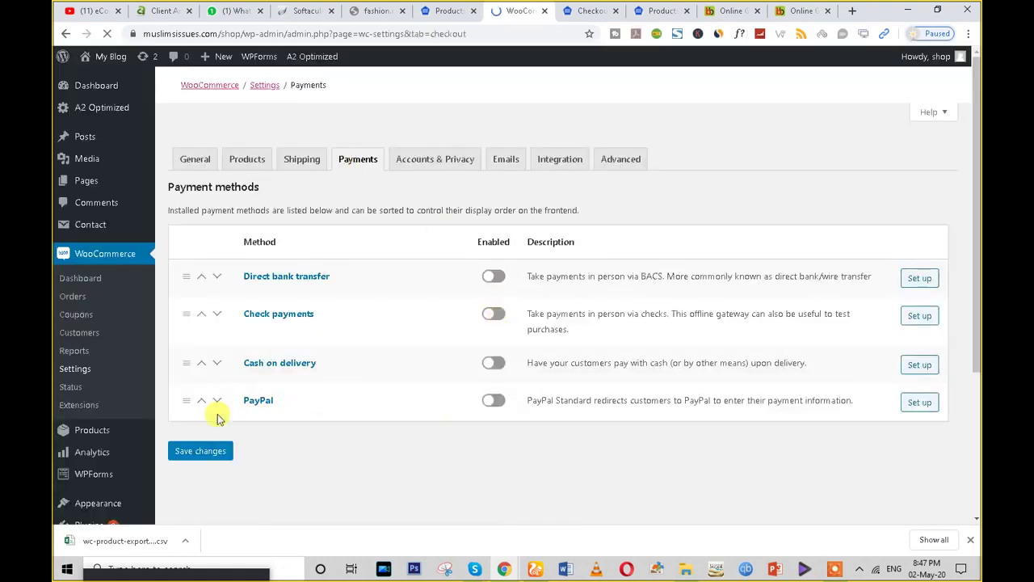
pyautogui.click(492, 365)
pyautogui.click(202, 450)
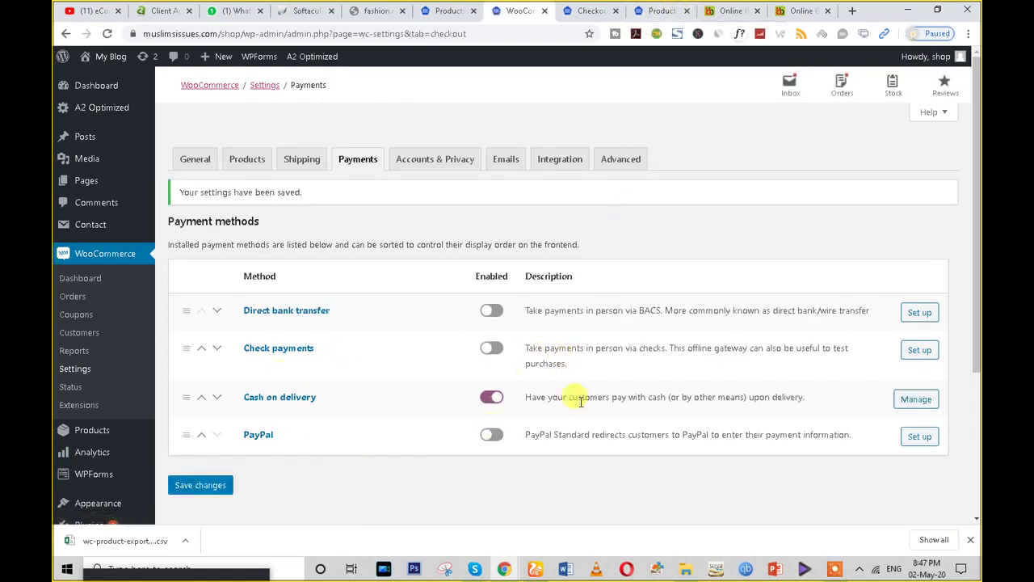
# - Return to the open checkout page, try to place the order again and check its payment section
pyautogui.click(661, 11)
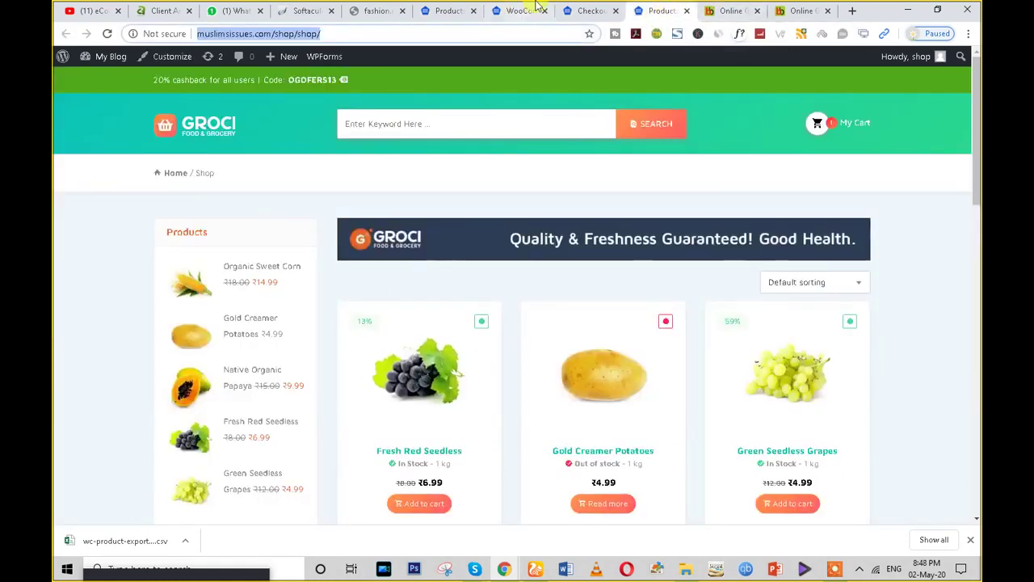
pyautogui.click(590, 11)
pyautogui.scroll(-15, 399, 334)
pyautogui.click(214, 247)
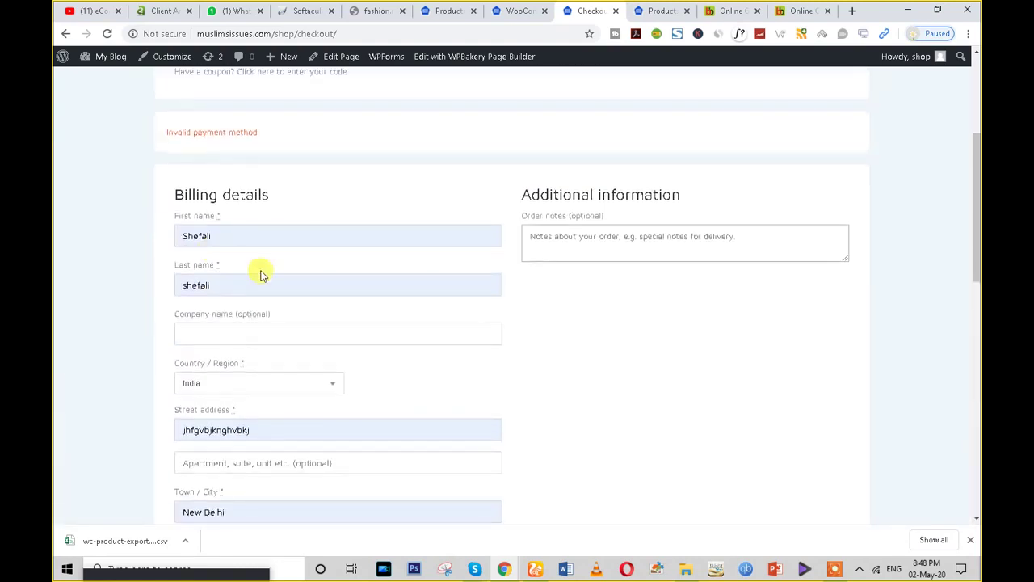
pyautogui.scroll(-8, 323, 295)
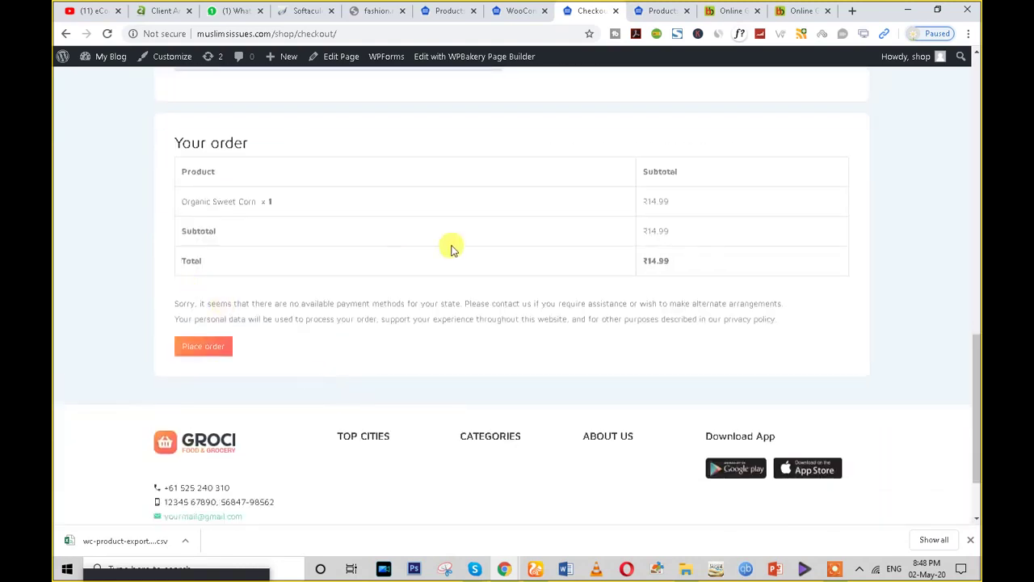
pyautogui.scroll(3, 342, 316)
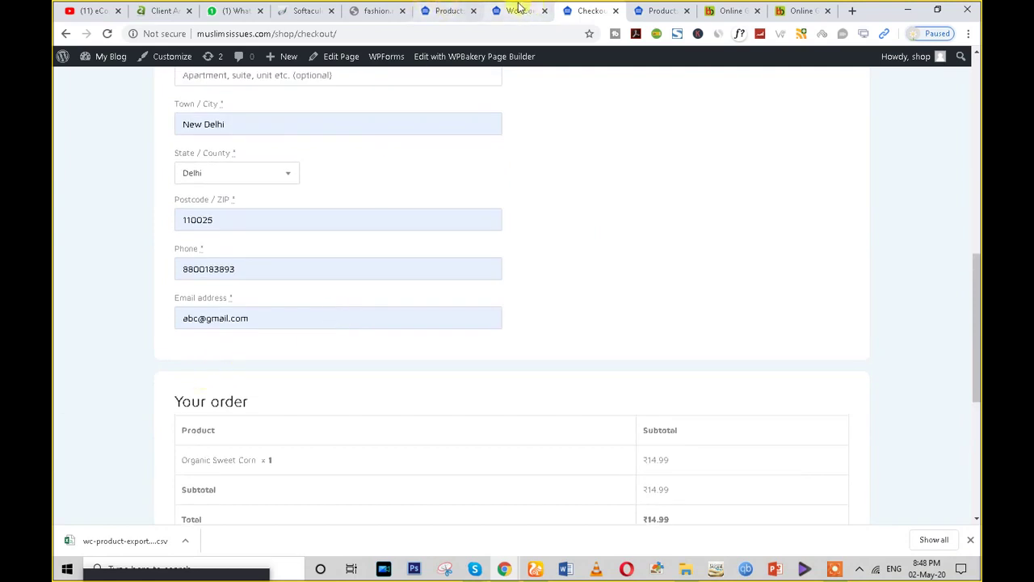
# - Open the Cash on delivery method's own settings, keep COD accepted for virtual orders and save the changes
pyautogui.click(520, 9)
pyautogui.click(911, 399)
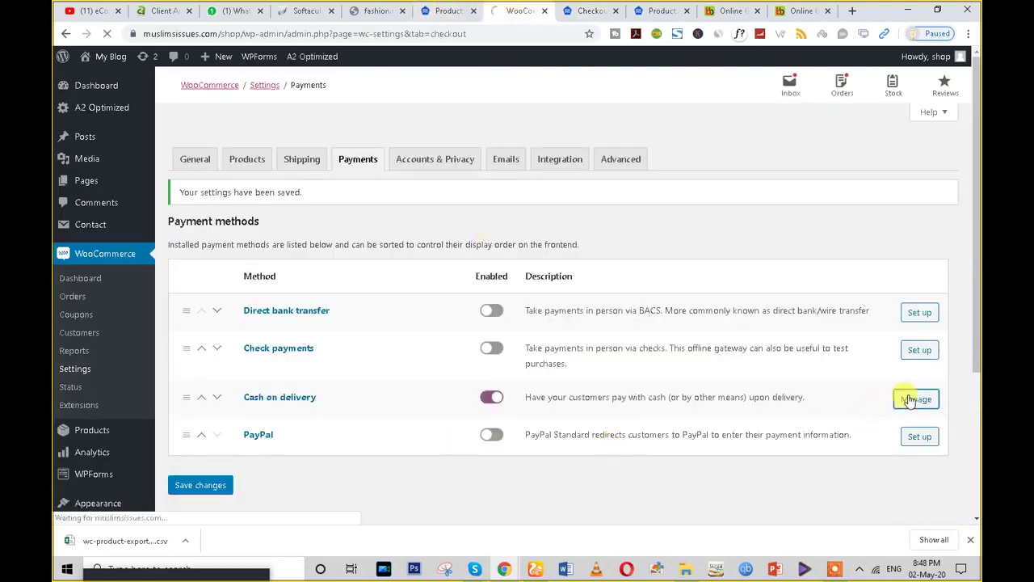
pyautogui.scroll(-3, 269, 309)
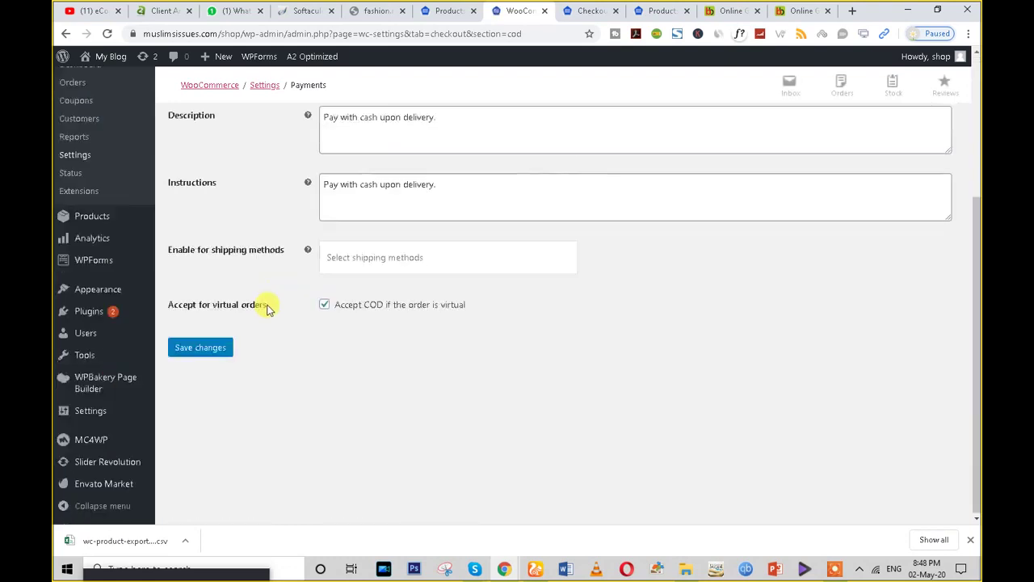
pyautogui.click(217, 355)
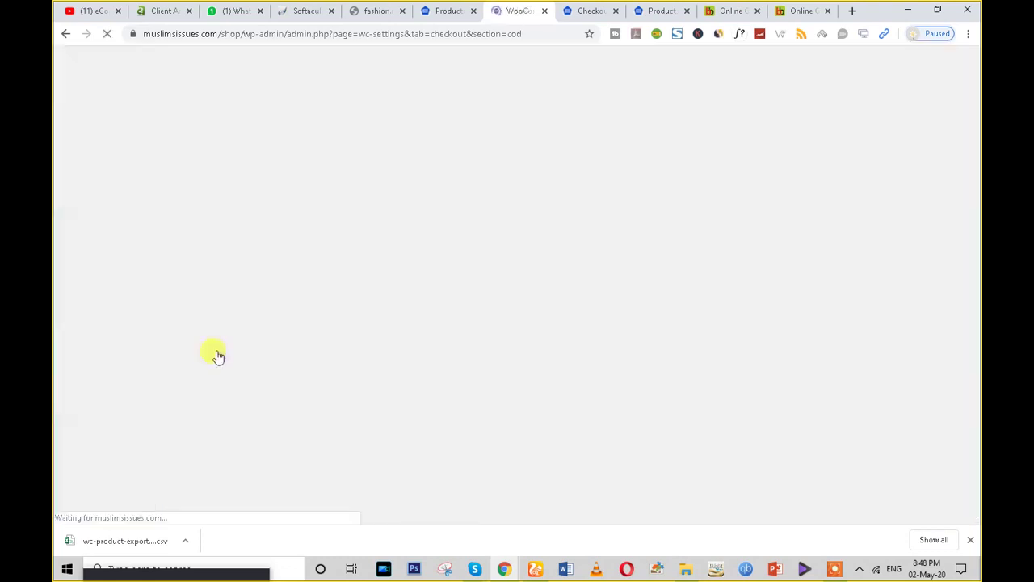
# - Reload the checkout page and place the Organic Sweet Corn order with Cash on delivery
pyautogui.click(590, 11)
pyautogui.click(106, 34)
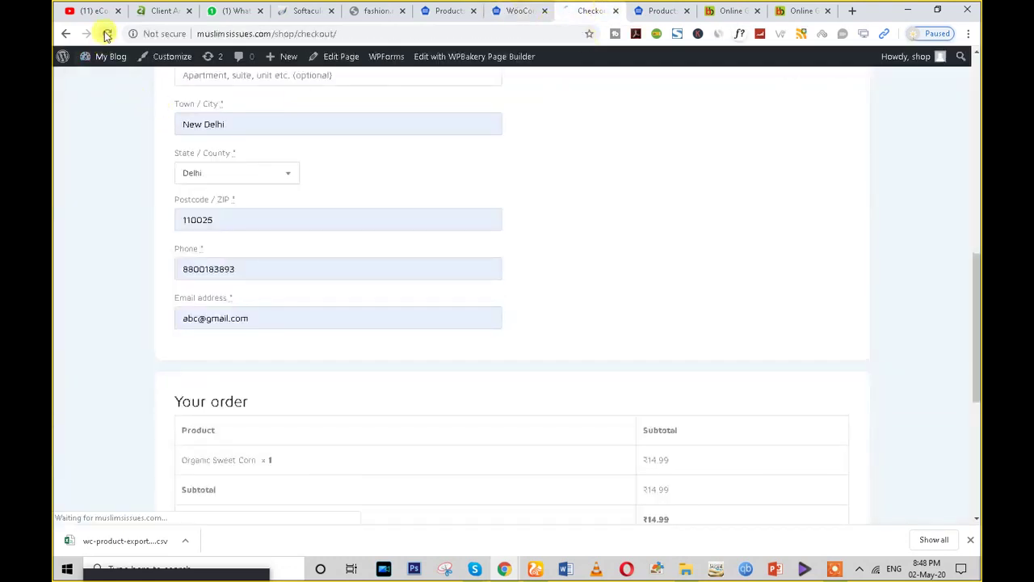
pyautogui.scroll(-12, 231, 335)
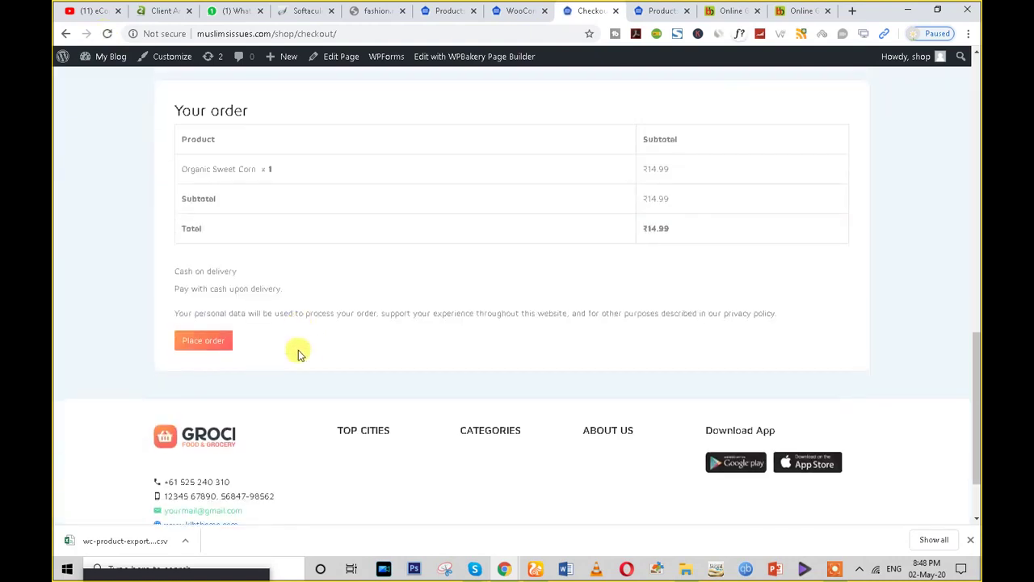
pyautogui.moveTo(172, 273); pyautogui.dragTo(307, 281)
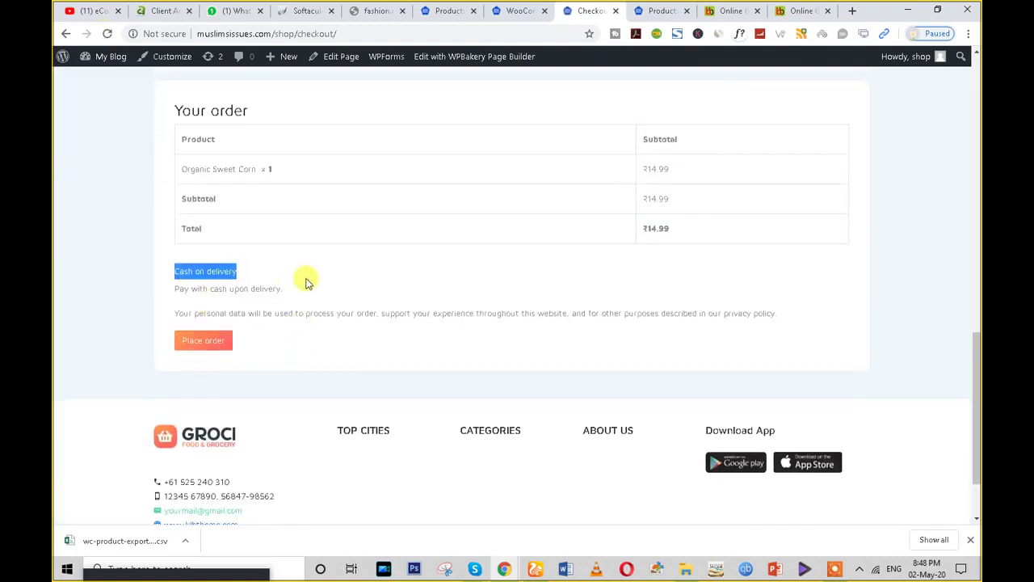
pyautogui.click(207, 340)
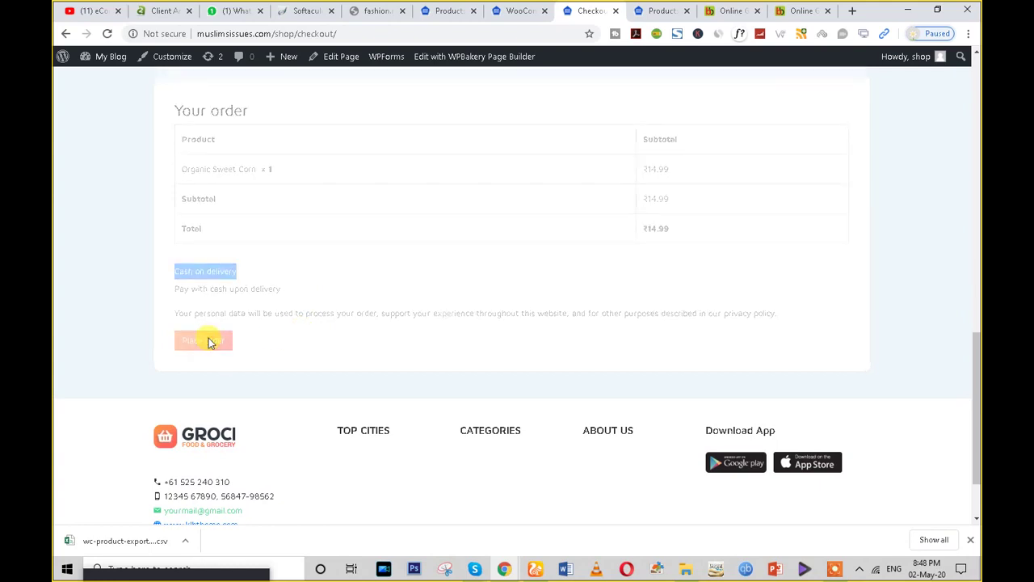
# - Review the order confirmation's summary, order details and billing address
pyautogui.scroll(-3, 820, 315)
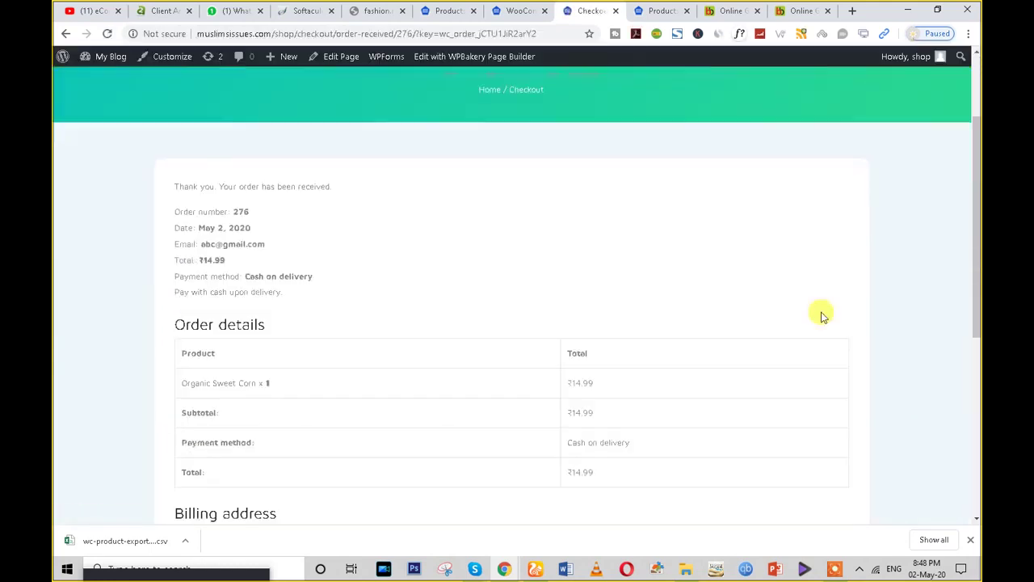
pyautogui.moveTo(172, 116); pyautogui.dragTo(656, 431)
pyautogui.scroll(-3, 655, 428)
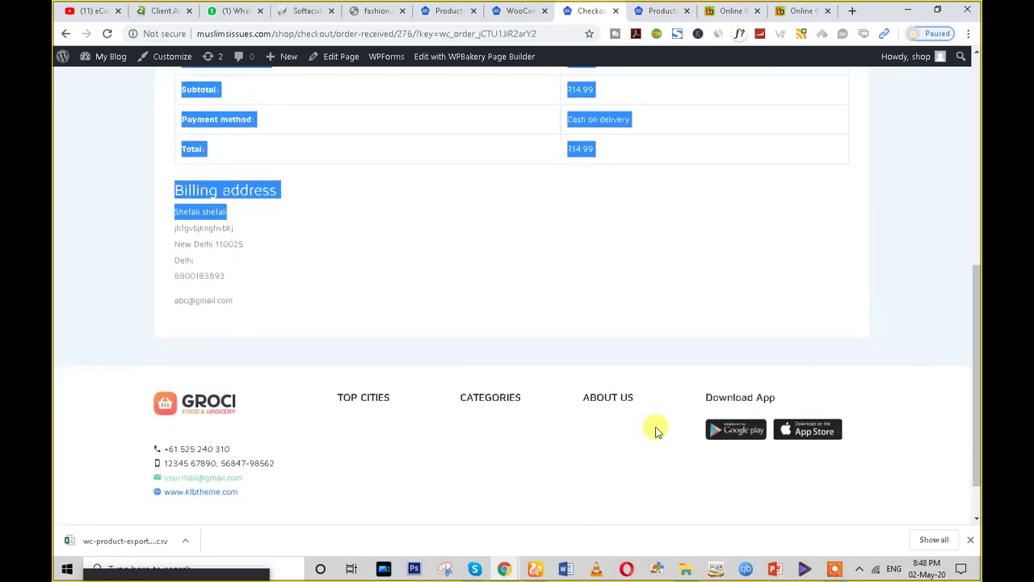
pyautogui.click(655, 427)
pyautogui.moveTo(267, 324); pyautogui.dragTo(102, 138)
pyautogui.scroll(4, 336, 284)
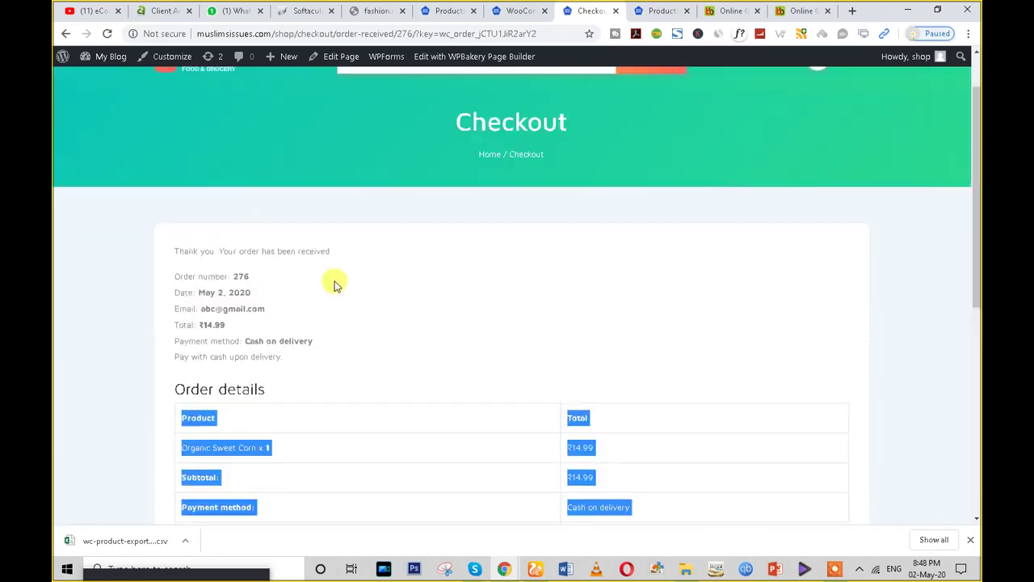
# - Refresh the WooCommerce admin, show the Orders list and open the newest order, the one marked Processing
pyautogui.click(517, 11)
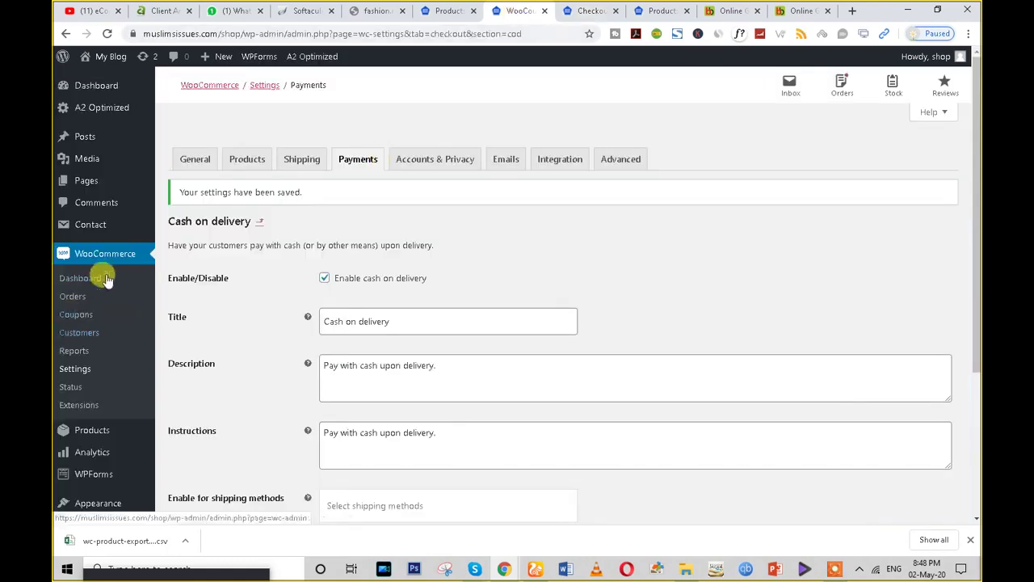
pyautogui.click(79, 297)
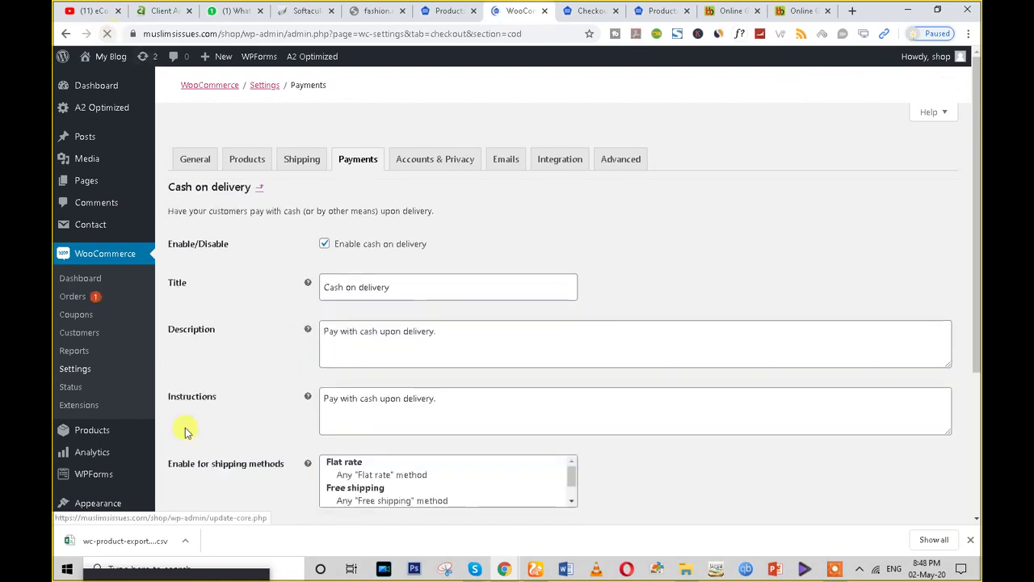
pyautogui.click(71, 298)
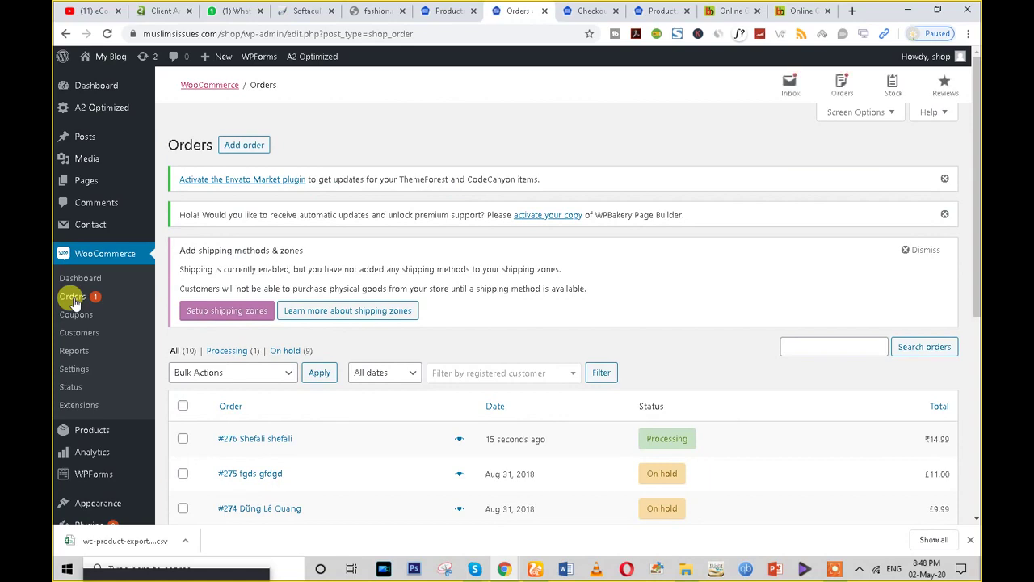
pyautogui.scroll(-2, 180, 386)
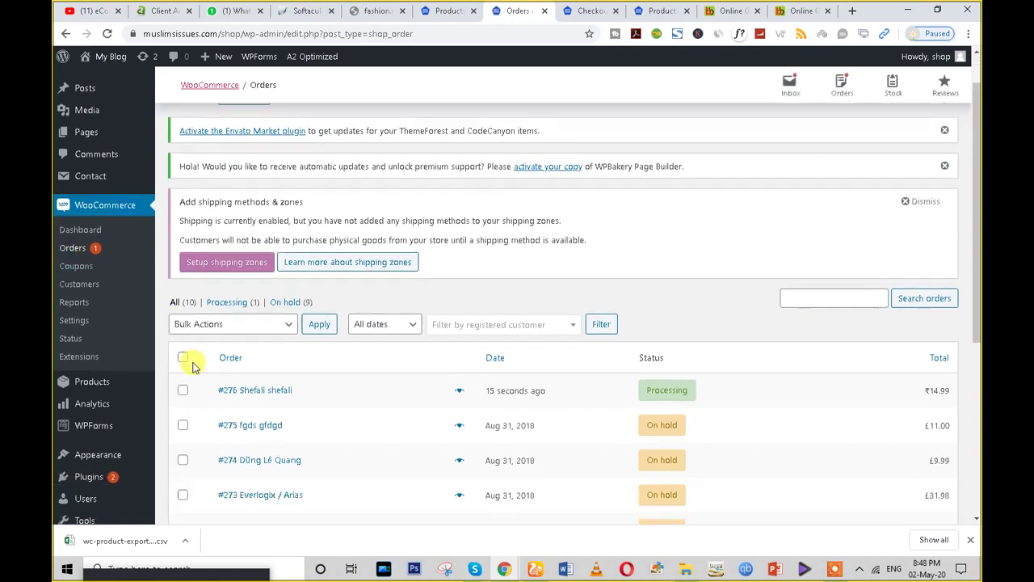
pyautogui.click(242, 310)
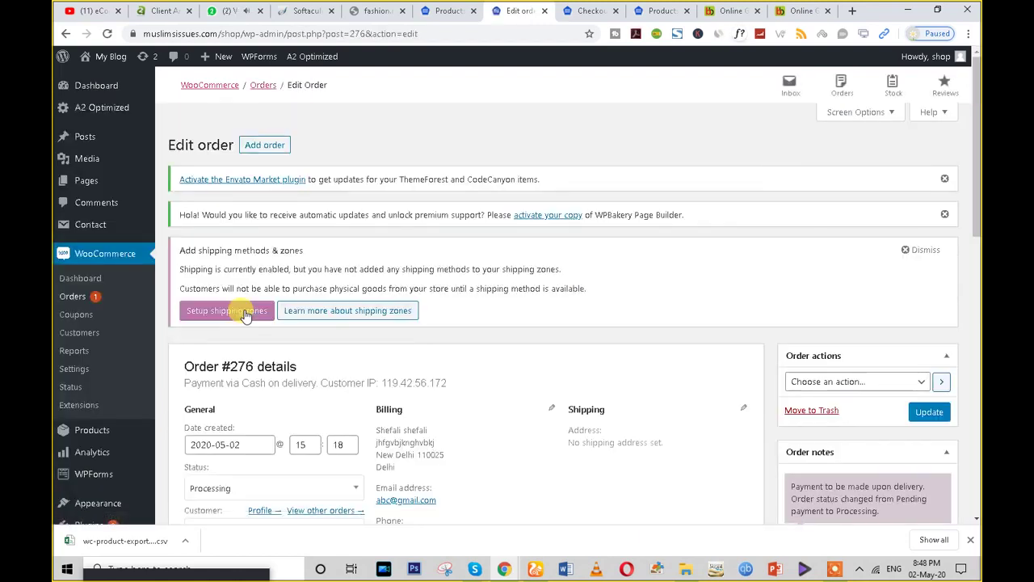
# - Apply the Email invoice / order details to customer action to the order and update it
pyautogui.scroll(-2, 866, 347)
pyautogui.click(921, 251)
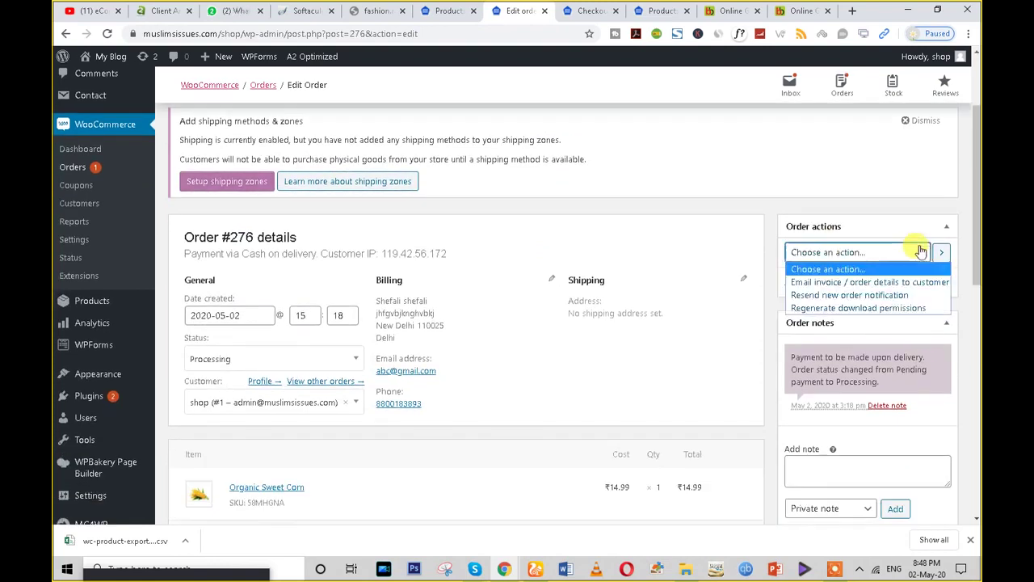
pyautogui.click(897, 283)
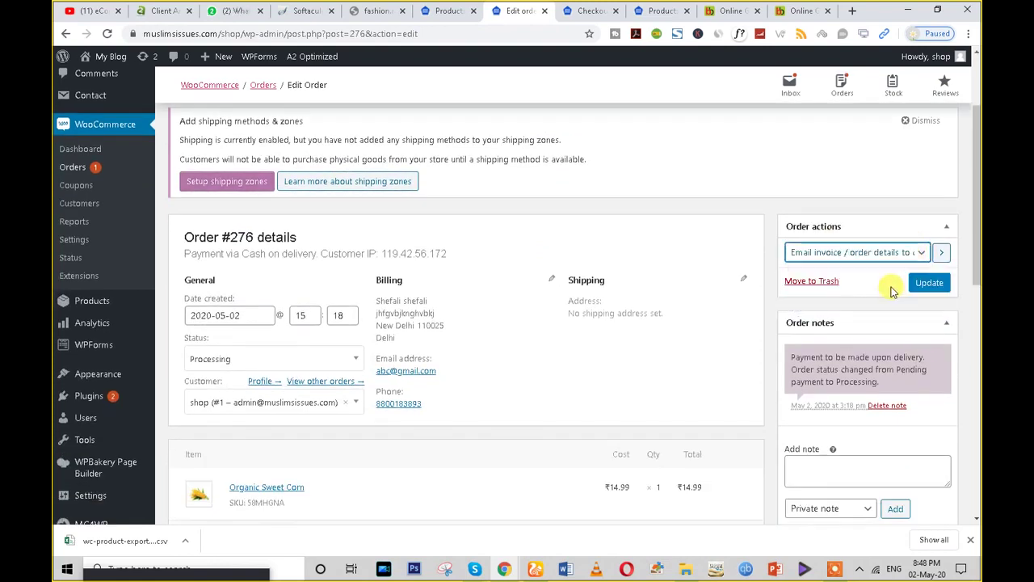
pyautogui.click(929, 282)
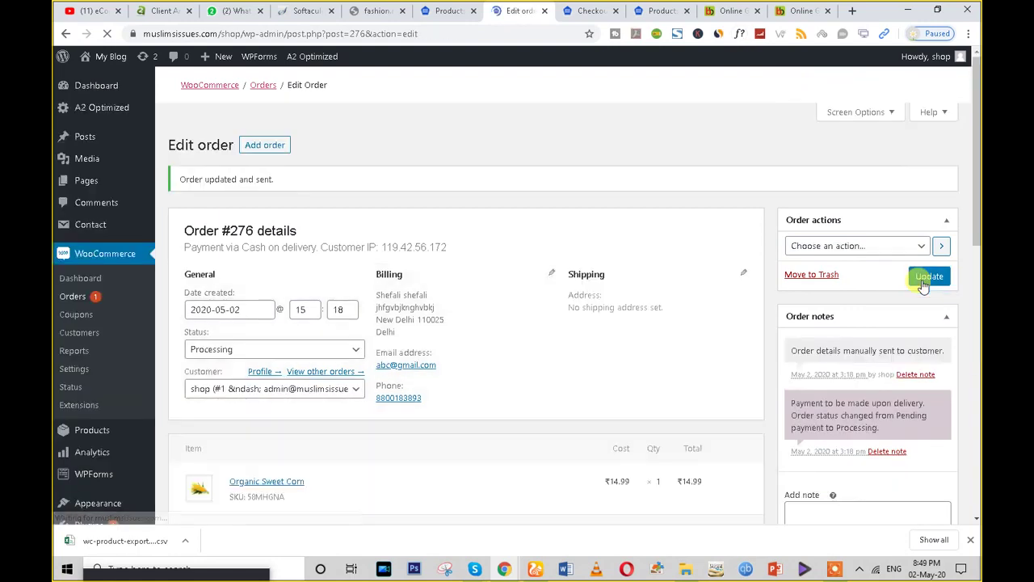
# - Examine the updated order's details, purchased item, notes and custom fields
pyautogui.scroll(-4, 342, 402)
pyautogui.scroll(1, 344, 404)
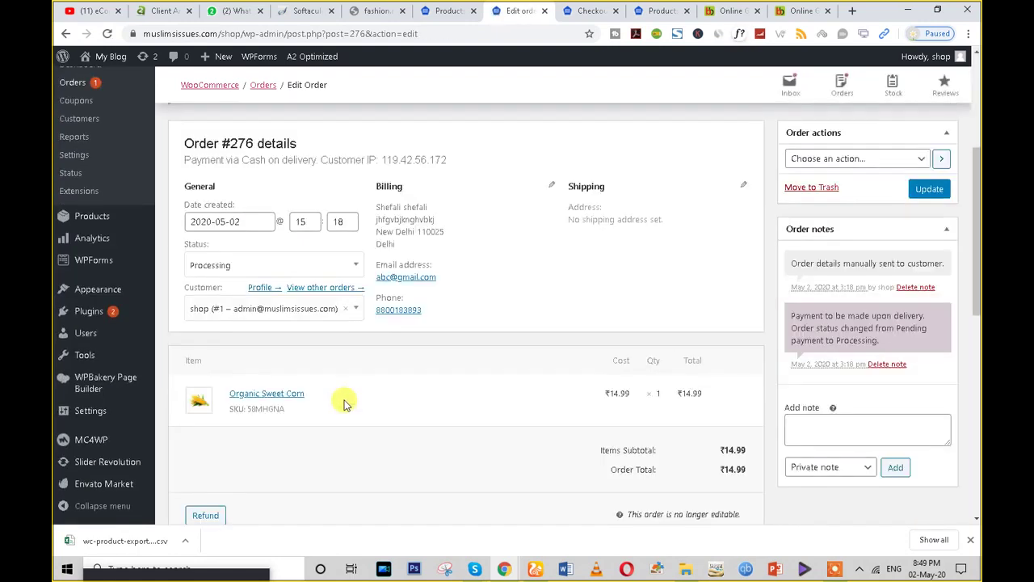
pyautogui.scroll(-4, 343, 404)
pyautogui.scroll(-1, 344, 404)
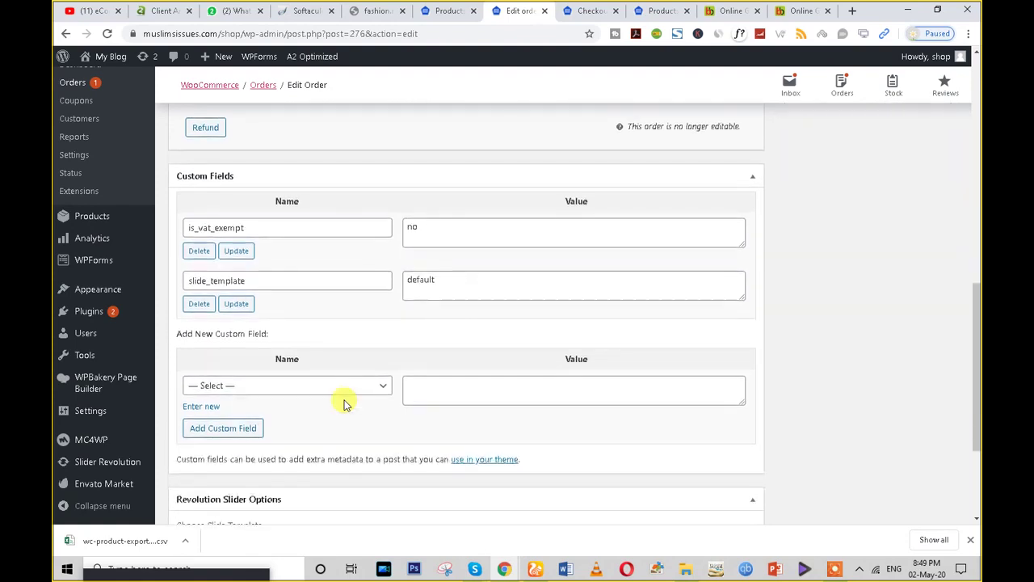
pyautogui.moveTo(94, 412)
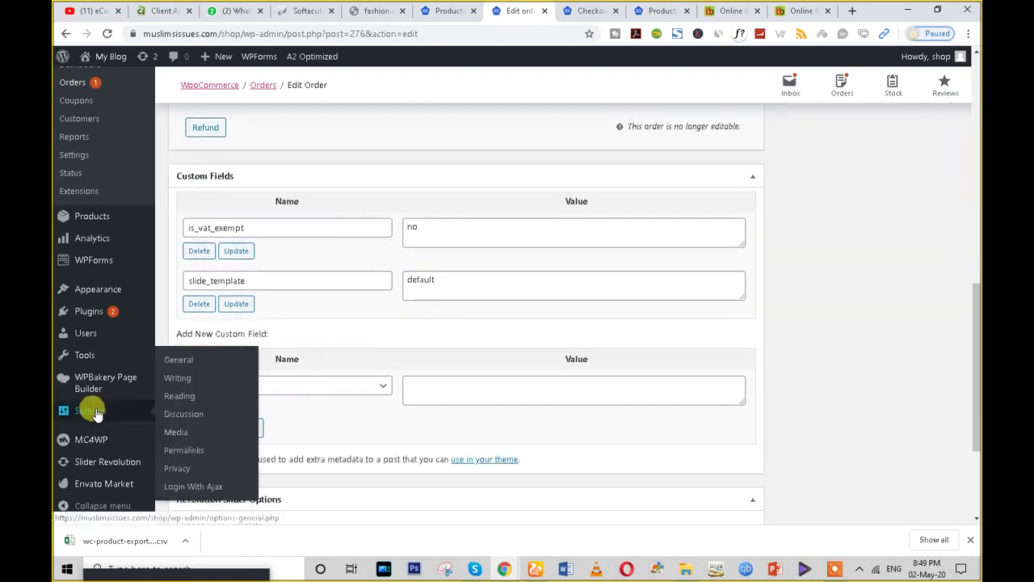
# - Search the WordPress plugin directory for "pdf"
pyautogui.click(104, 312)
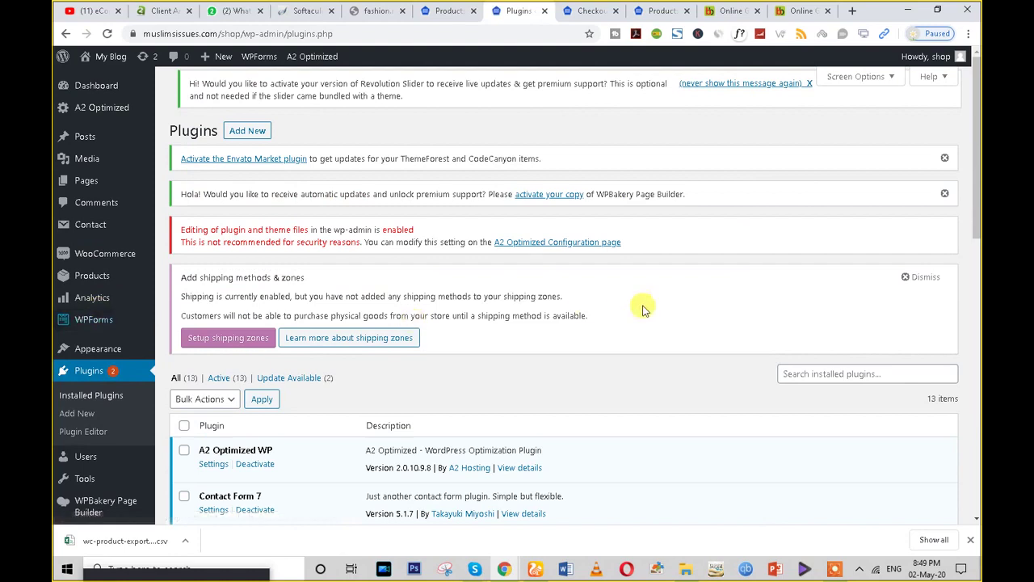
pyautogui.click(247, 130)
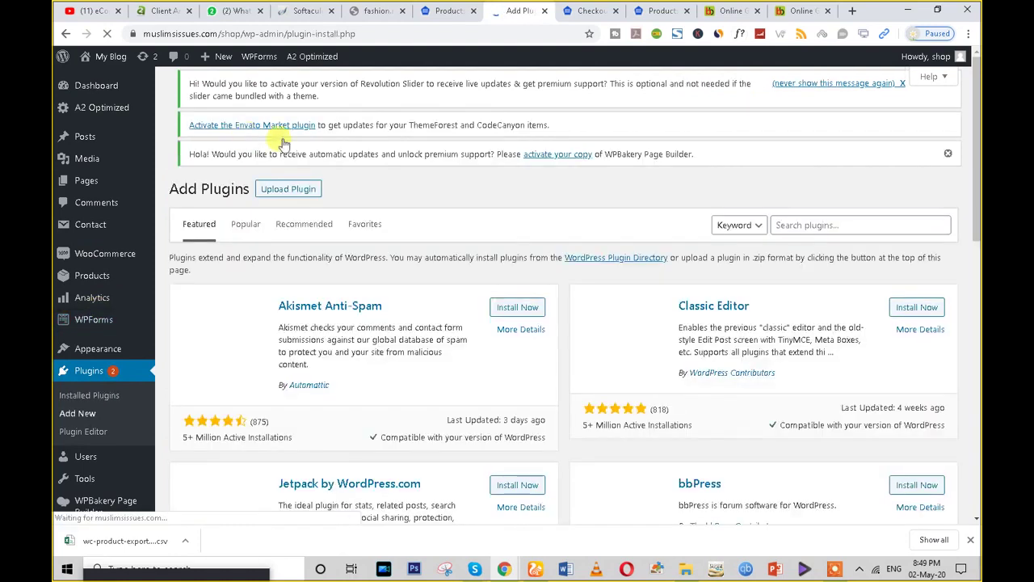
pyautogui.click(796, 248)
pyautogui.write('pdf')
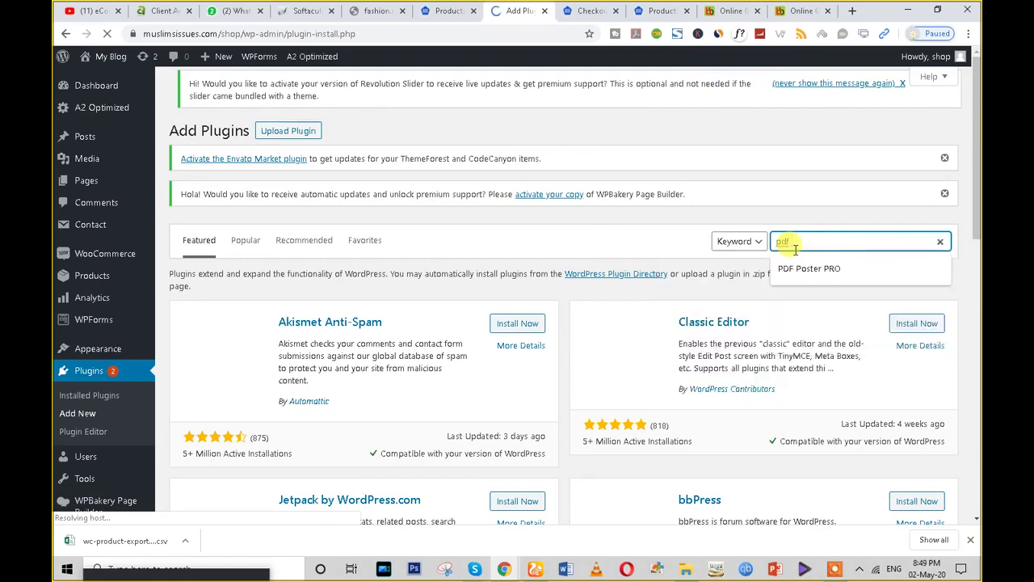
pyautogui.press('Return')
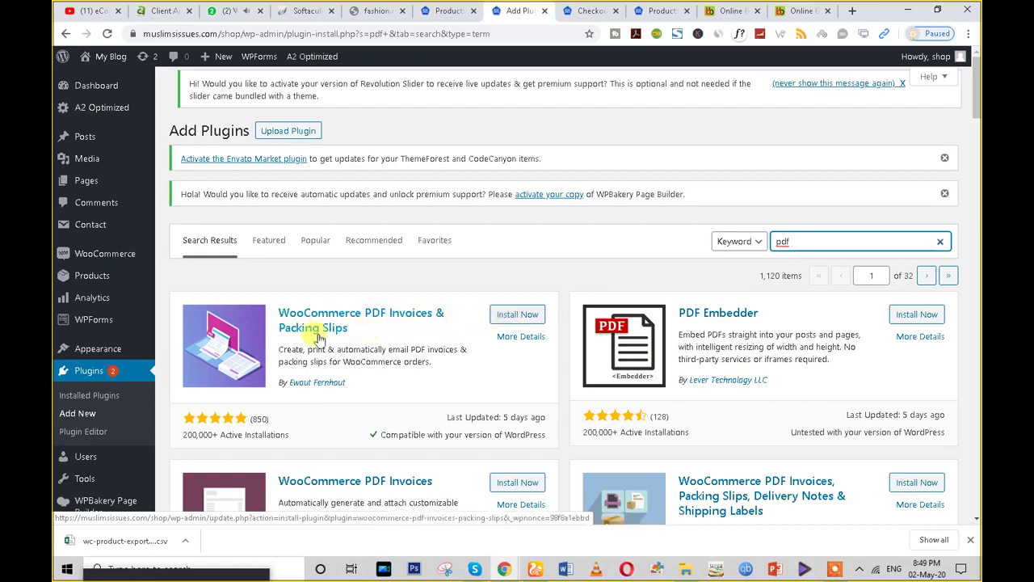
# - Install the WooCommerce PDF Invoices & Packing Slips plugin from the search results
pyautogui.click(499, 316)
pyautogui.scroll(-3, 413, 404)
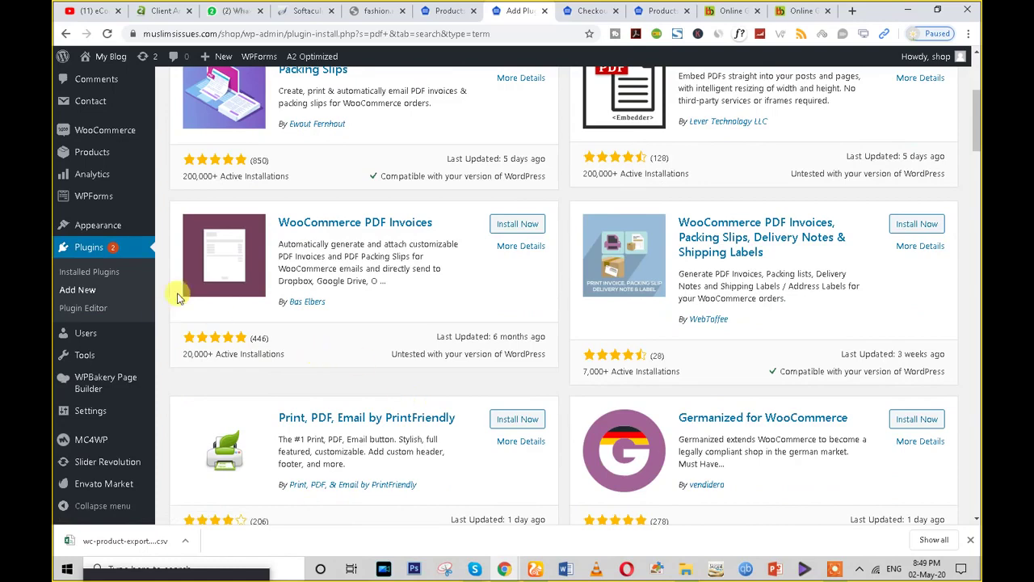
pyautogui.scroll(2, 210, 269)
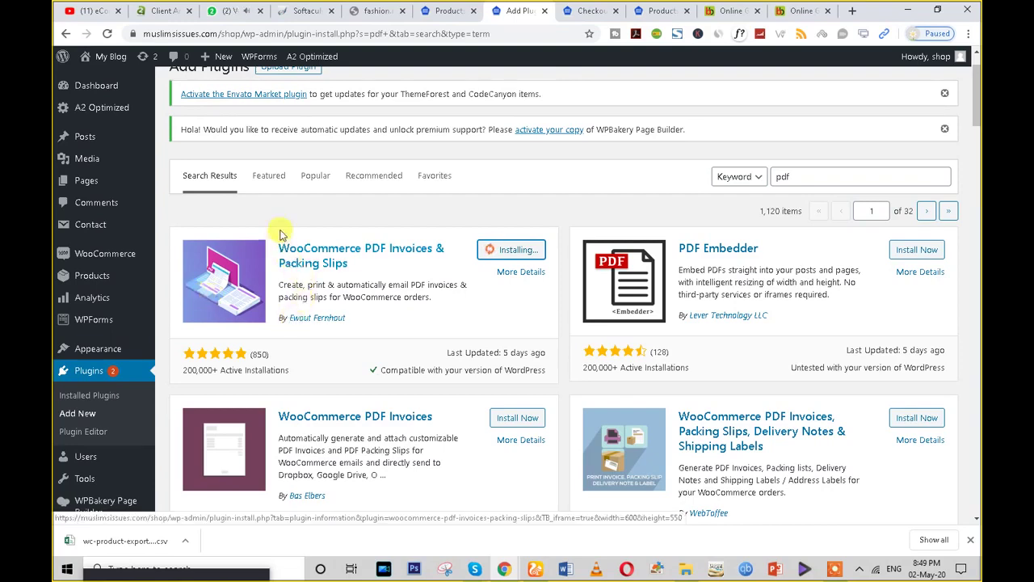
pyautogui.moveTo(285, 245); pyautogui.dragTo(334, 262)
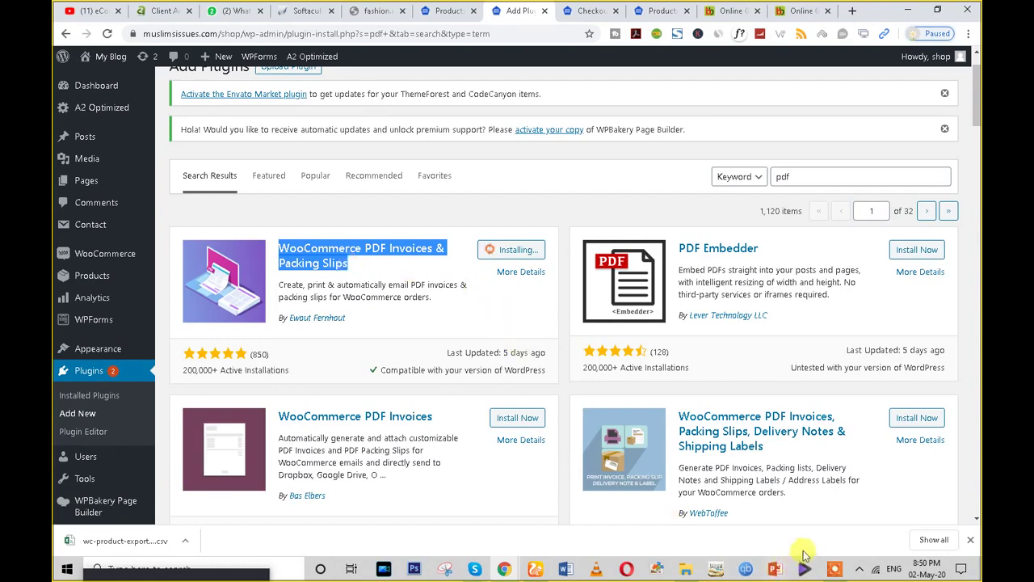
# - Look over the product listing on the storefront's Shop page
pyautogui.click(663, 10)
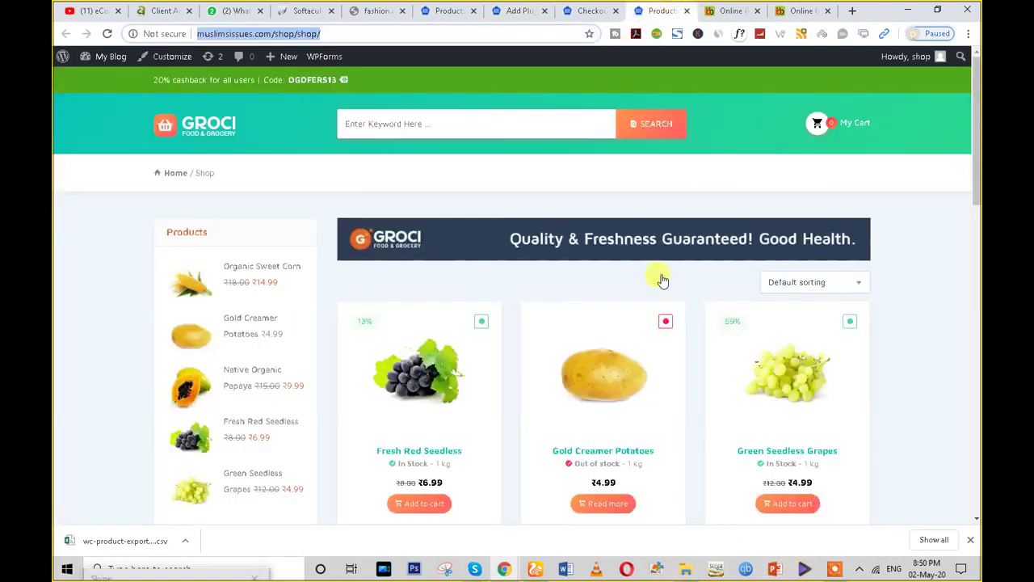
pyautogui.scroll(-6, 508, 242)
pyautogui.scroll(-8, 247, 290)
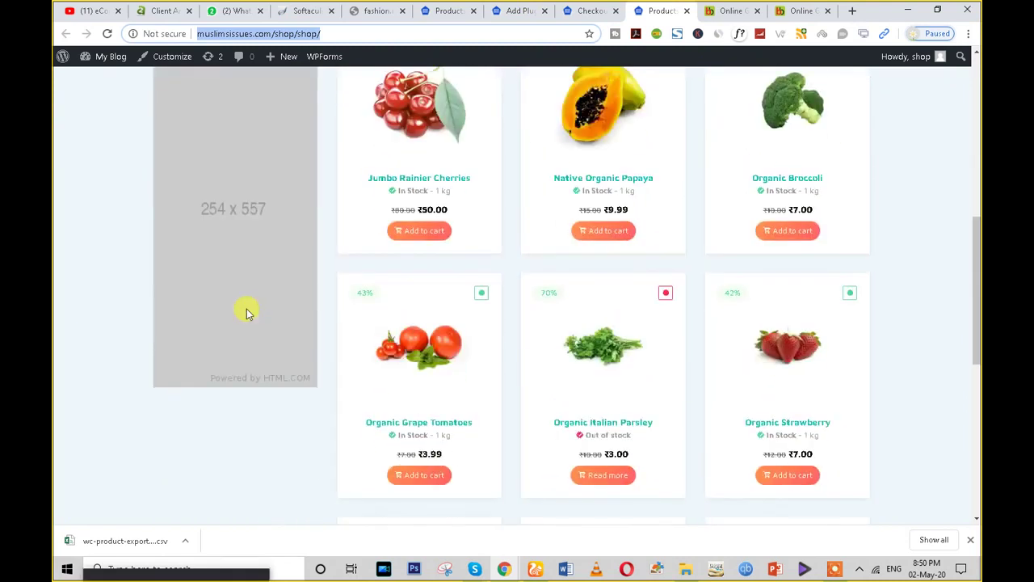
pyautogui.scroll(9, 196, 316)
pyautogui.scroll(2, 544, 322)
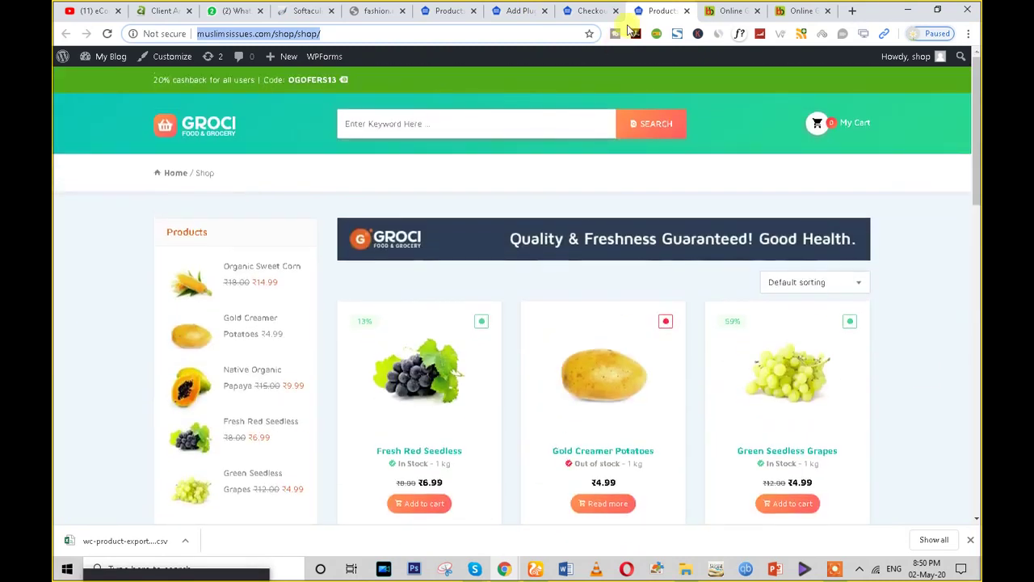
# - Return to the plugin search results and activate WooCommerce PDF Invoices & Packing Slips
pyautogui.click(594, 10)
pyautogui.click(517, 10)
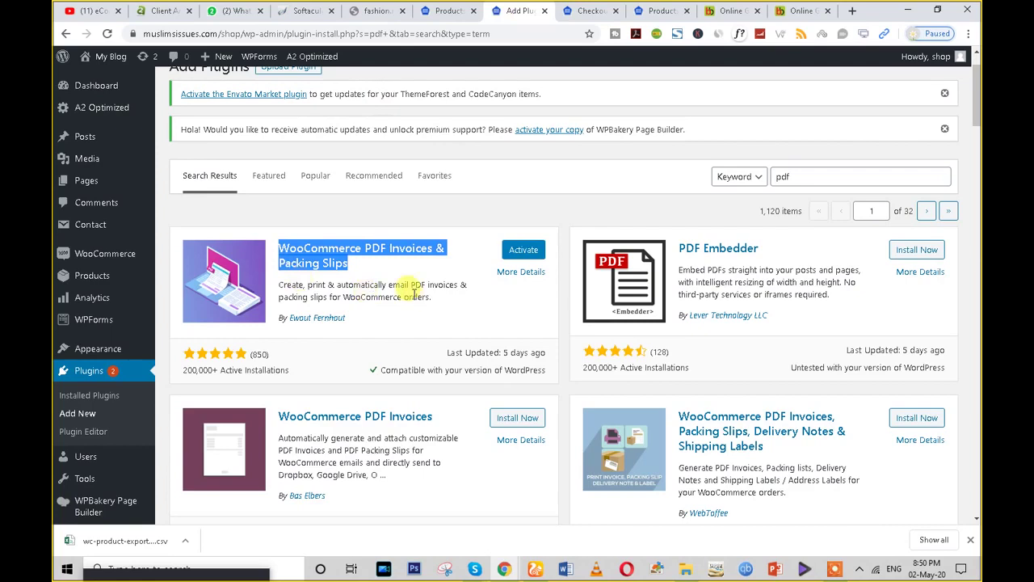
pyautogui.click(518, 250)
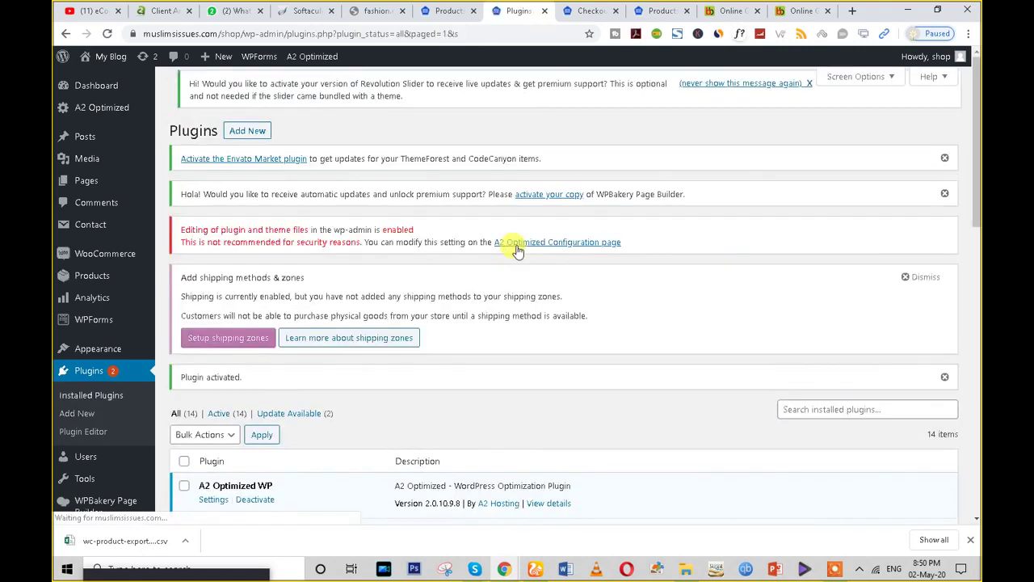
# - Show the WooCommerce Orders list and open the order marked Processing
pyautogui.click(450, 10)
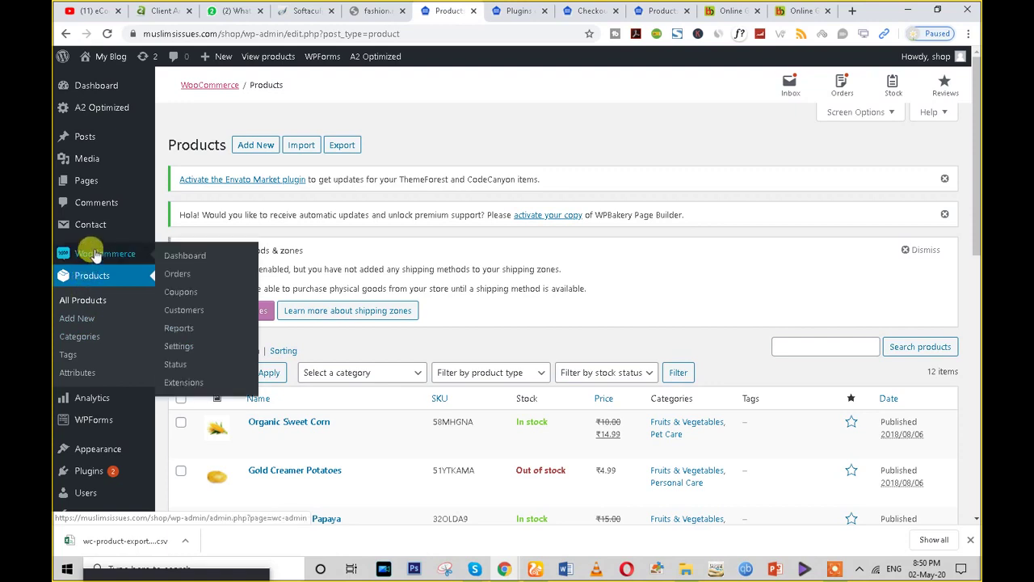
pyautogui.click(174, 275)
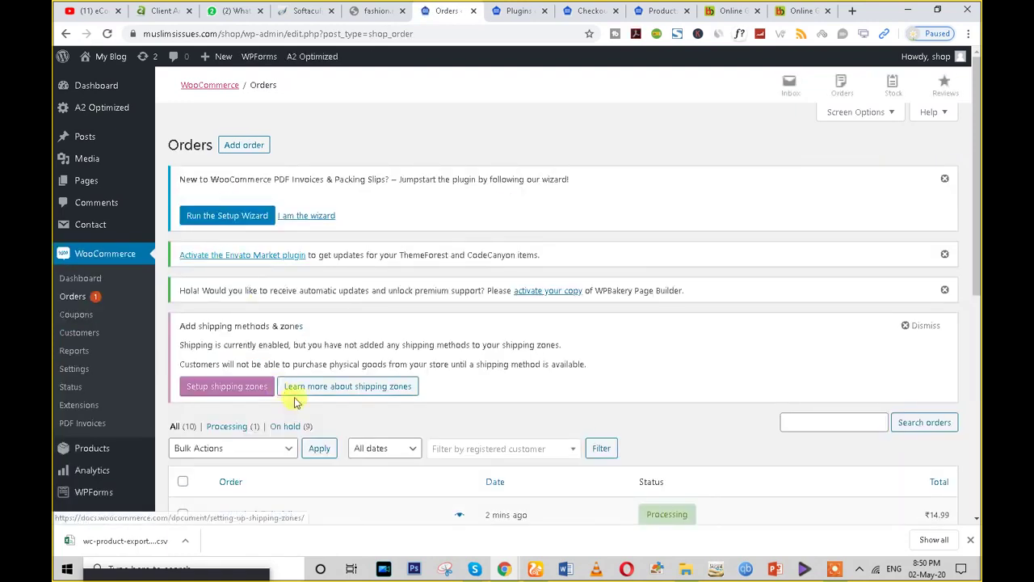
pyautogui.scroll(-3, 295, 395)
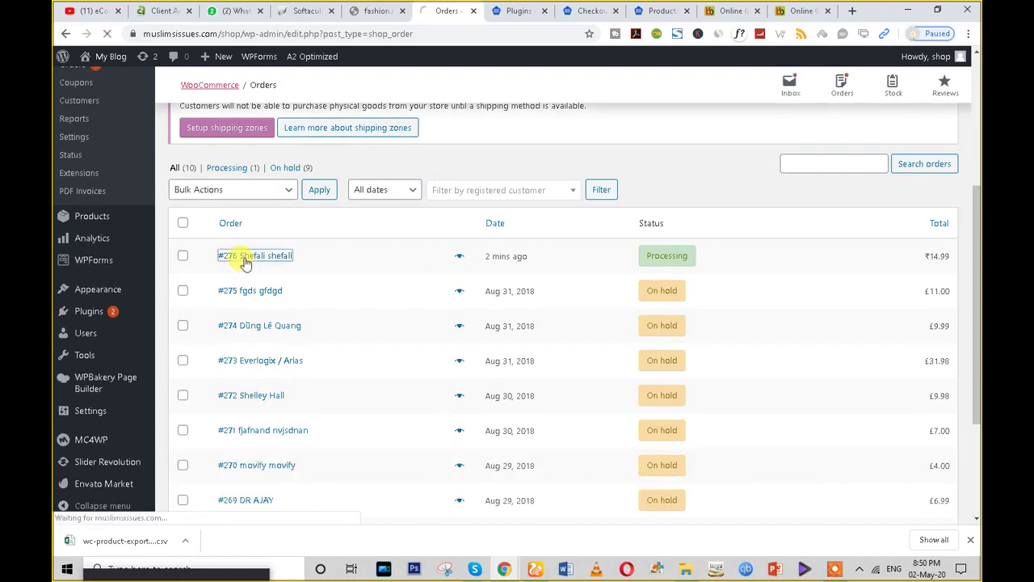
pyautogui.click(245, 261)
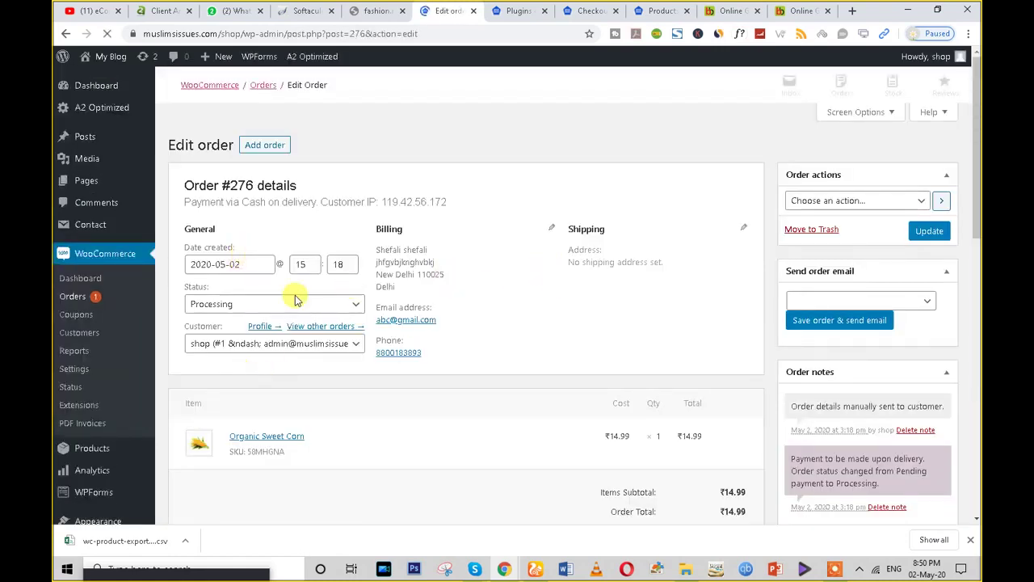
# - Generate the PDF invoice for the open order
pyautogui.scroll(-4, 371, 386)
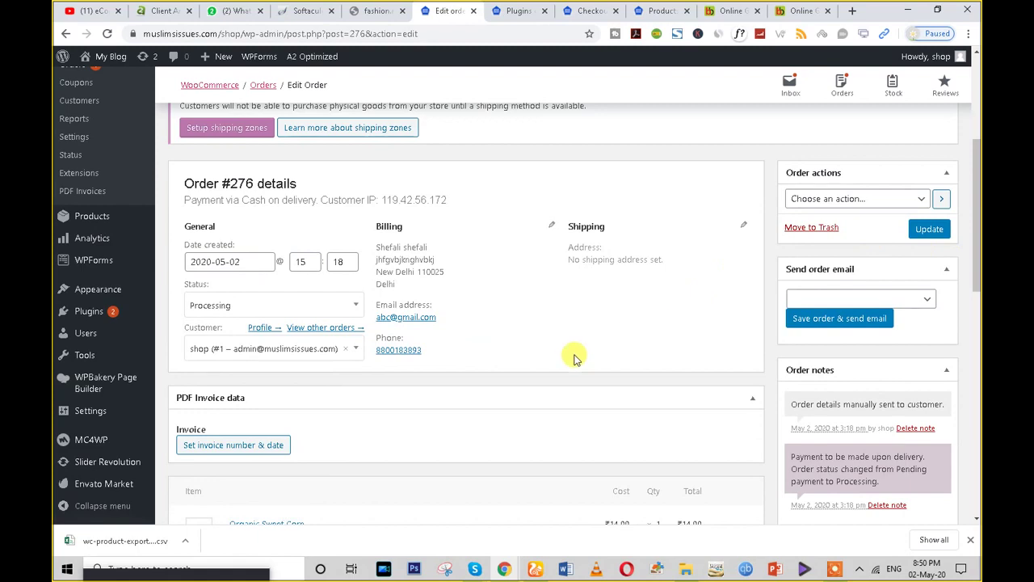
pyautogui.scroll(-5, 568, 357)
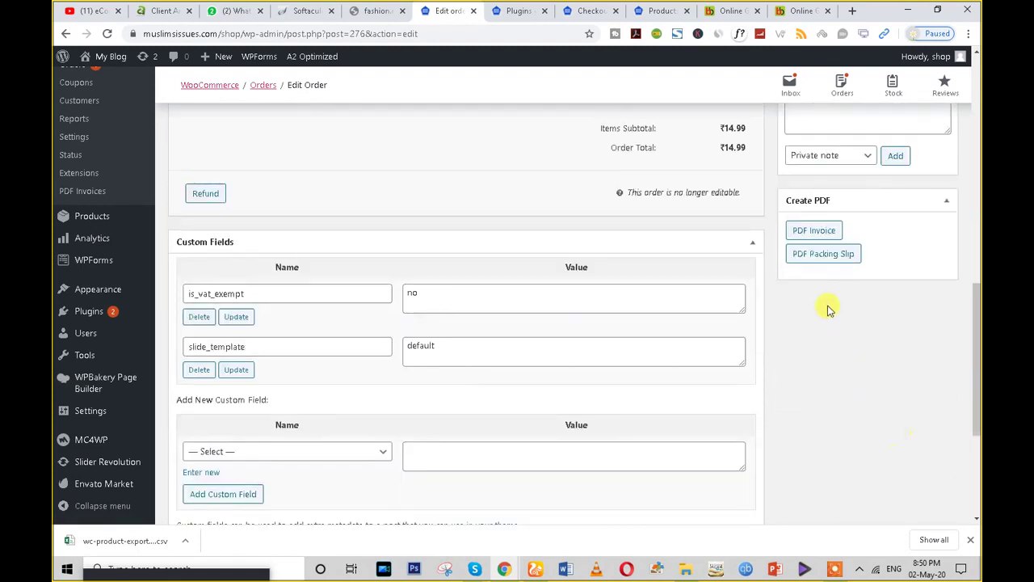
pyautogui.click(815, 233)
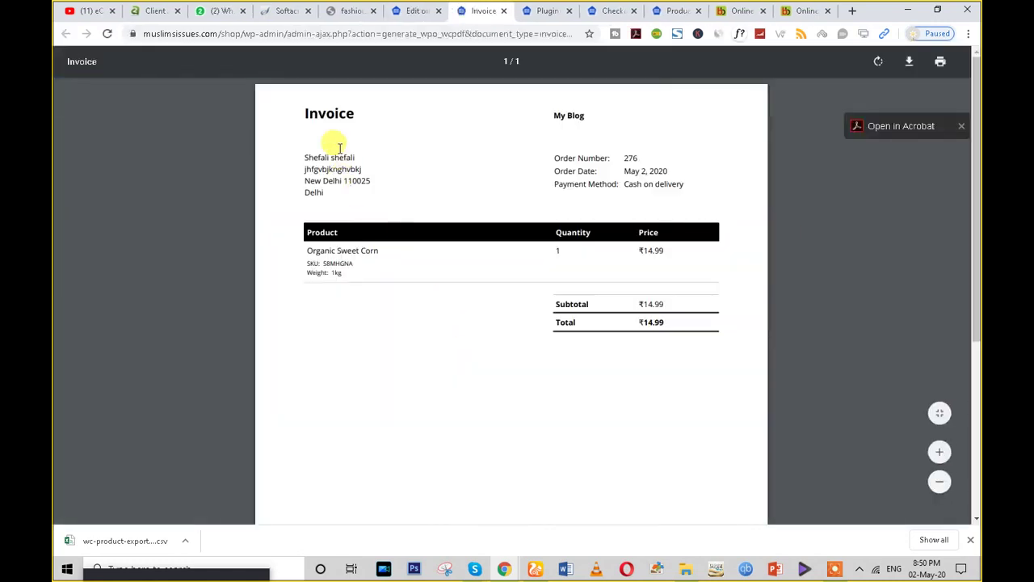
# - Review the PDF invoice's billing details, shop name, product line and totals, and close it
pyautogui.moveTo(300, 104); pyautogui.dragTo(431, 300)
pyautogui.click(428, 352)
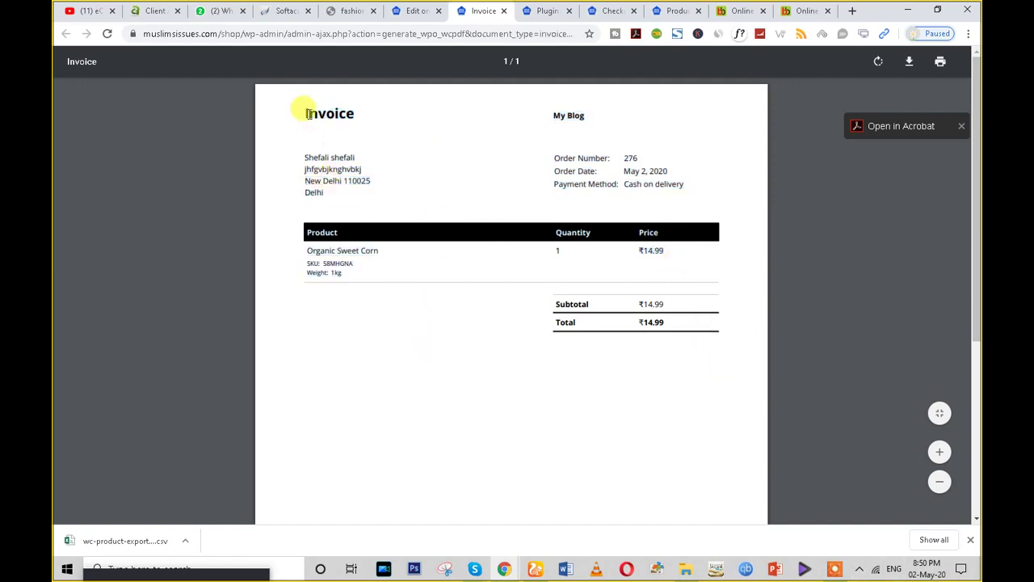
pyautogui.moveTo(542, 109); pyautogui.dragTo(686, 131)
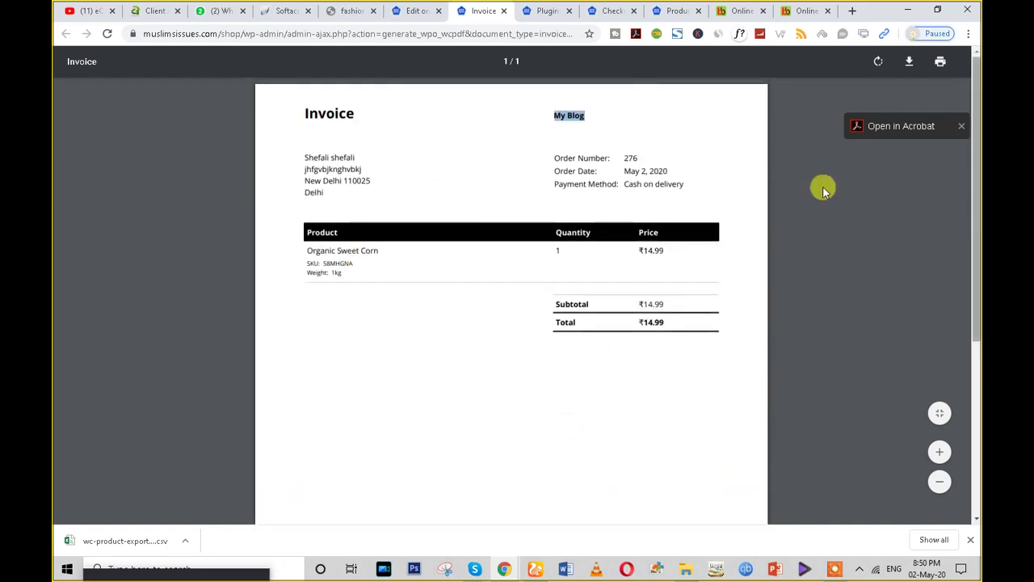
pyautogui.moveTo(550, 293); pyautogui.dragTo(656, 316)
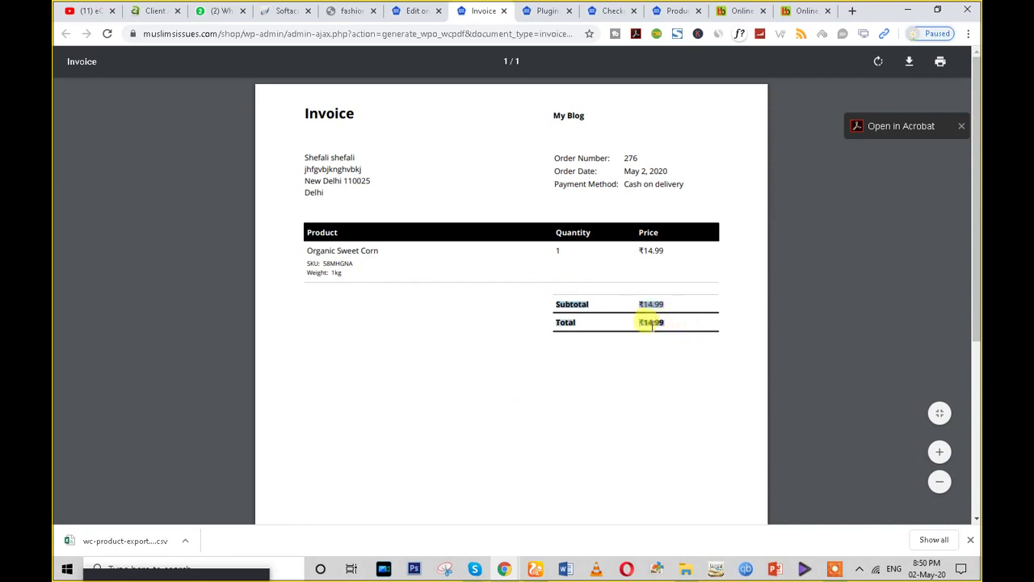
pyautogui.click(504, 12)
# - Close the order page and dismiss the "Add shipping methods & zones" notice on the Plugins page
pyautogui.scroll(10, 263, 279)
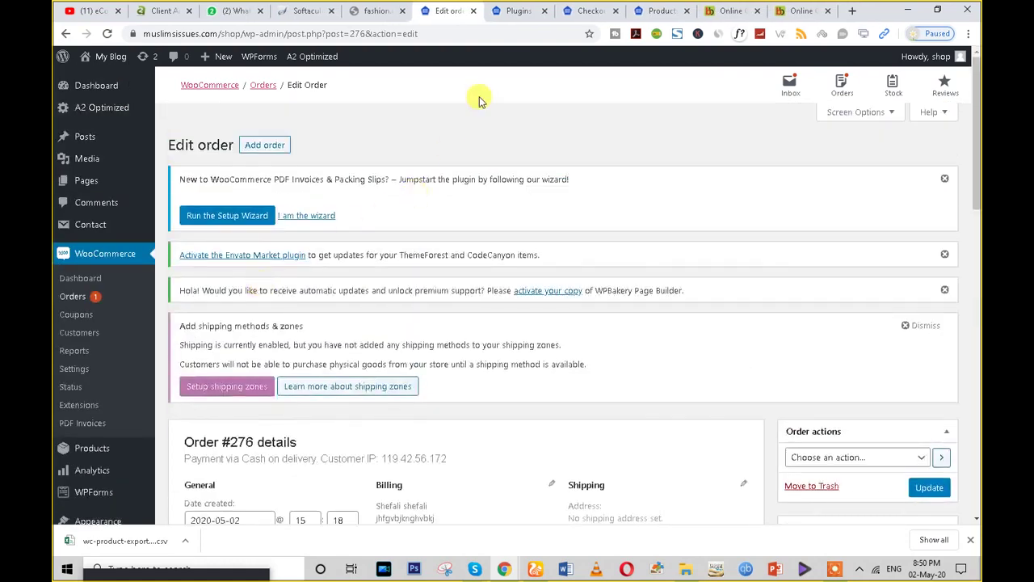
pyautogui.click(473, 11)
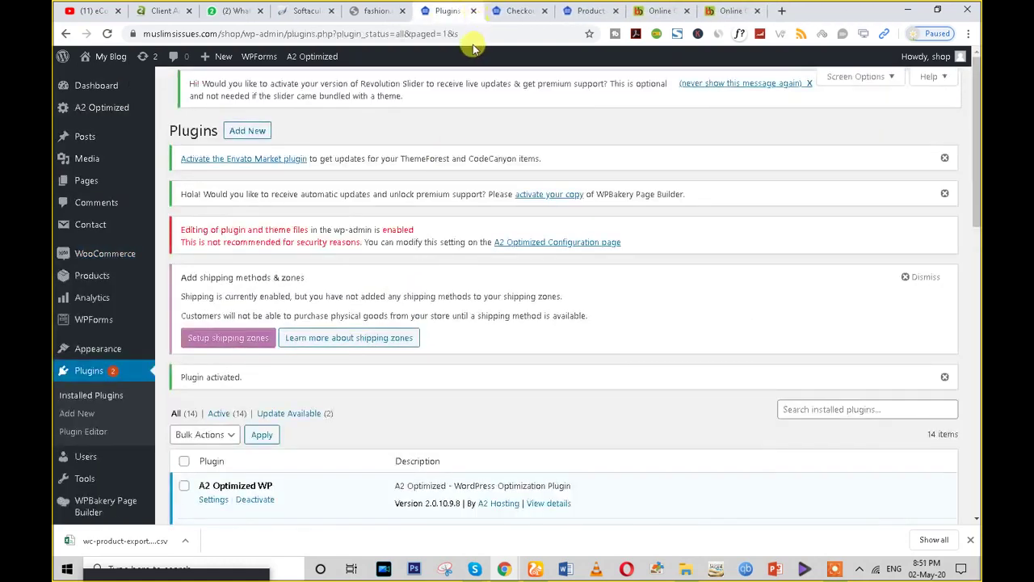
pyautogui.click(469, 31)
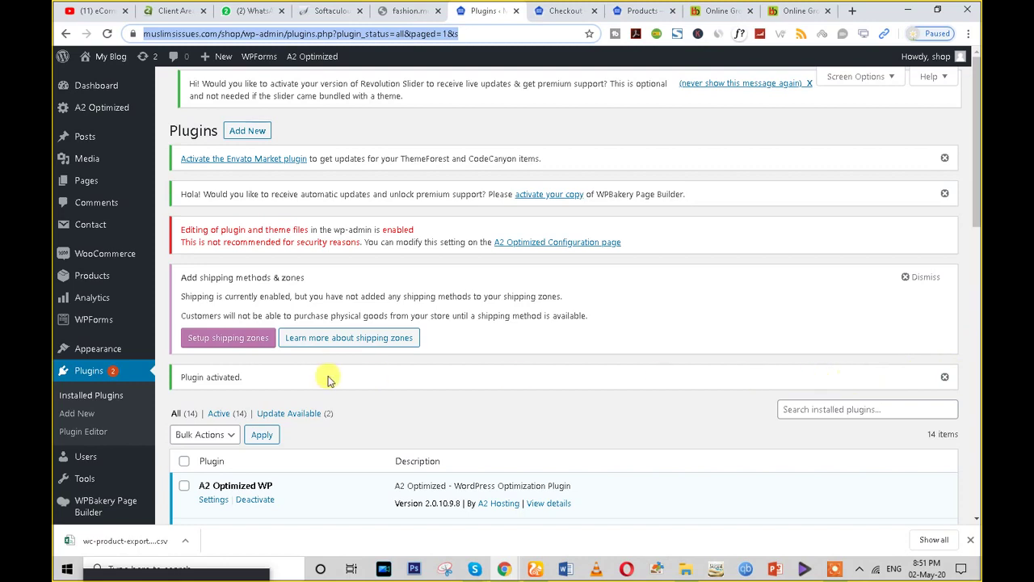
pyautogui.click(919, 278)
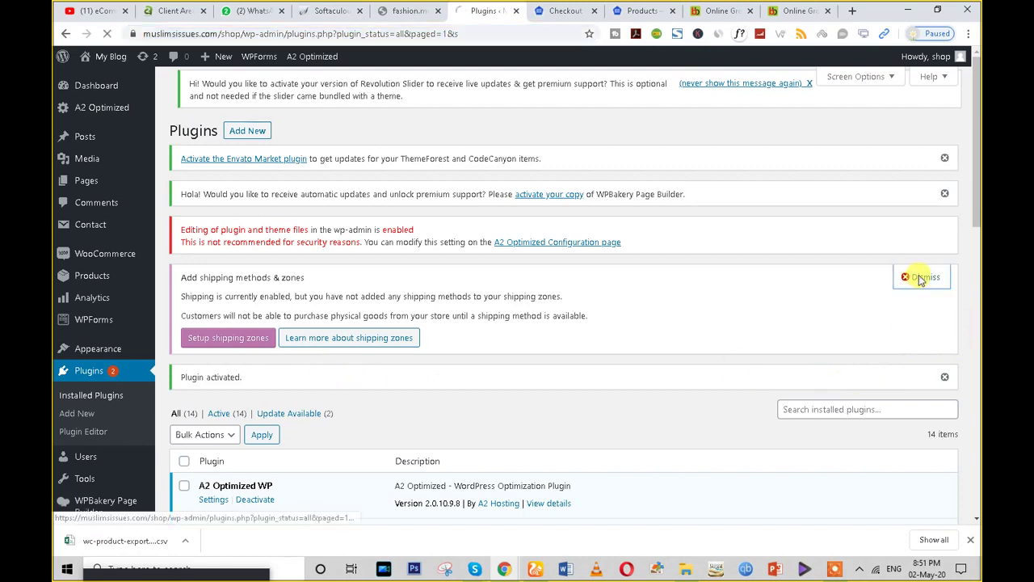
# - Open the storefront's home page from the shop and view its Top Savers Today section
pyautogui.moveTo(92, 275)
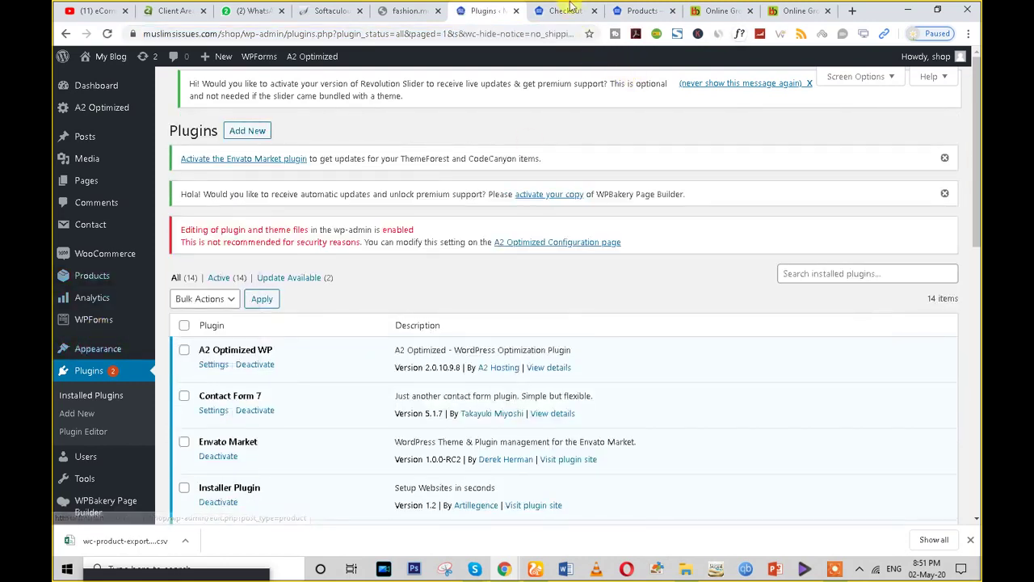
pyautogui.click(565, 11)
pyautogui.click(638, 11)
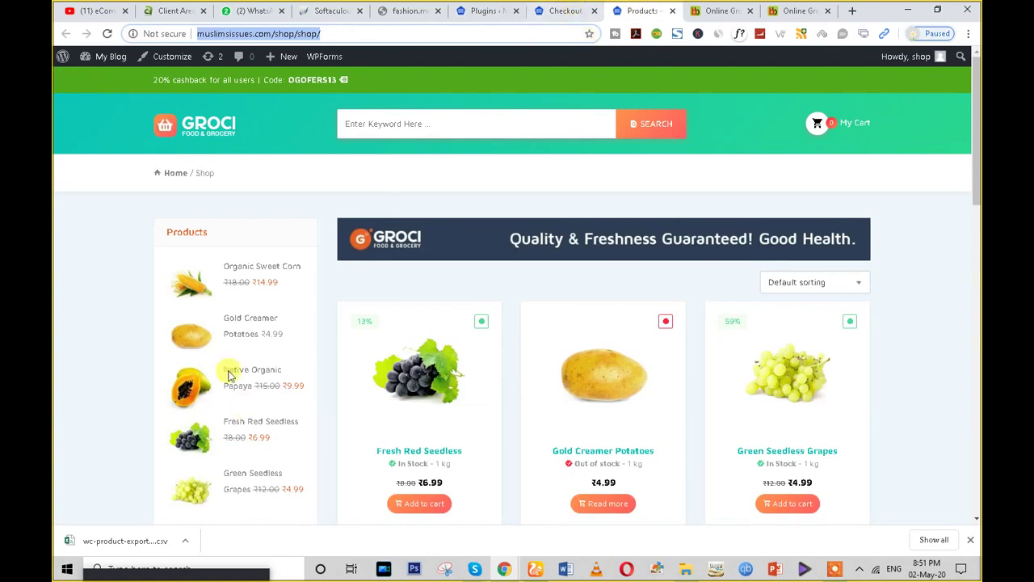
pyautogui.click(210, 136)
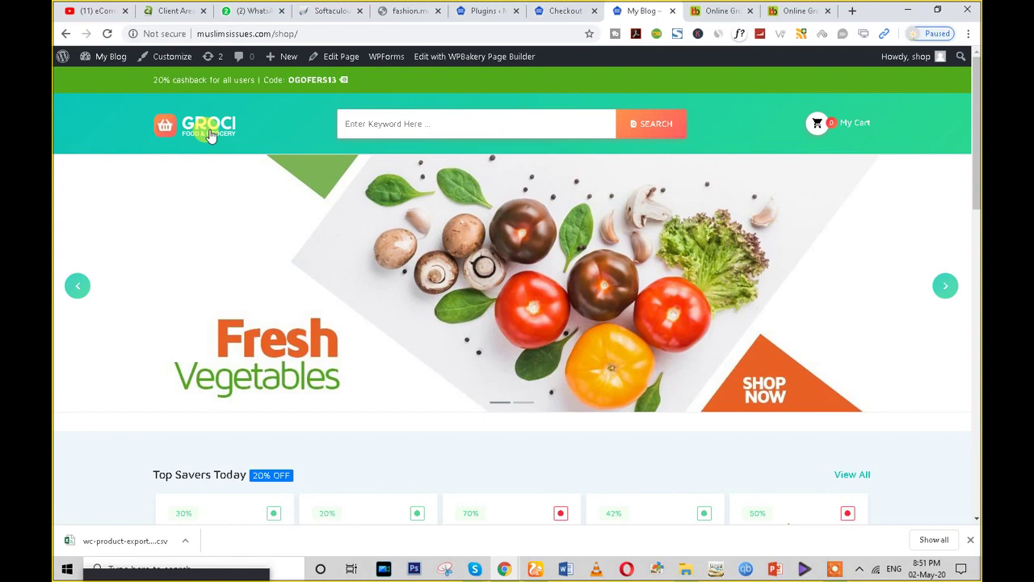
pyautogui.scroll(-3, 710, 387)
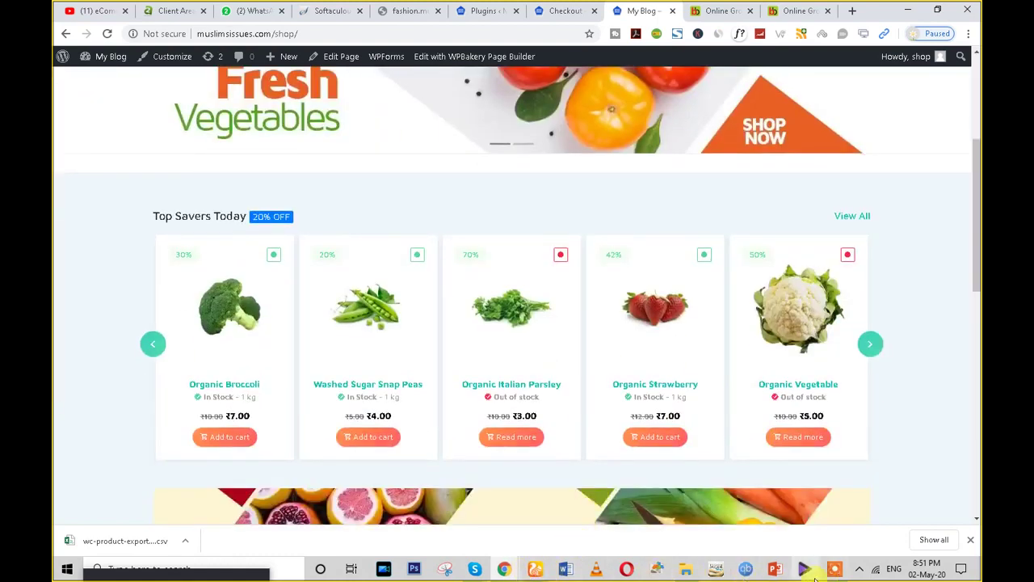
pyautogui.moveTo(826, 576)
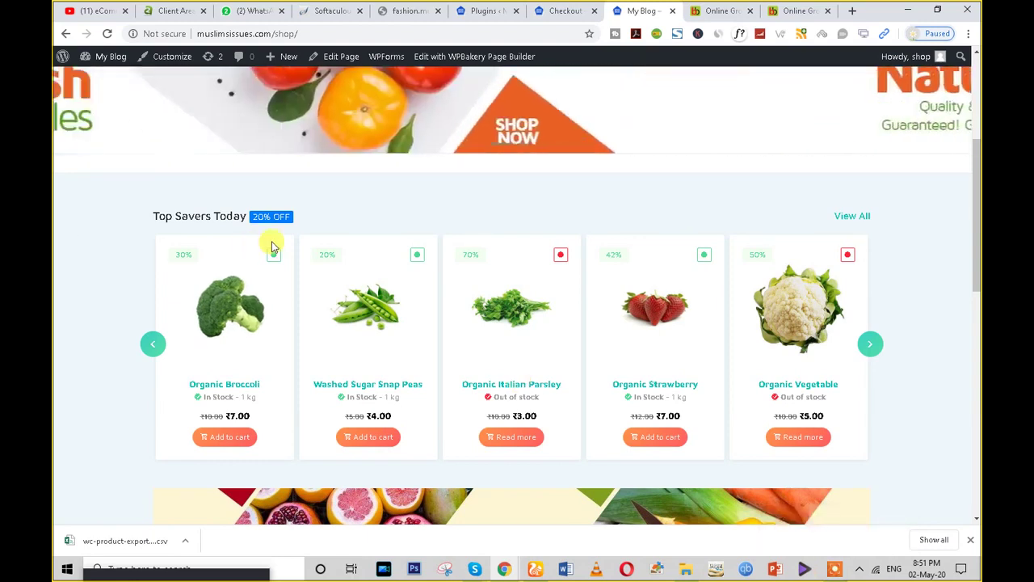
pyautogui.click(835, 571)
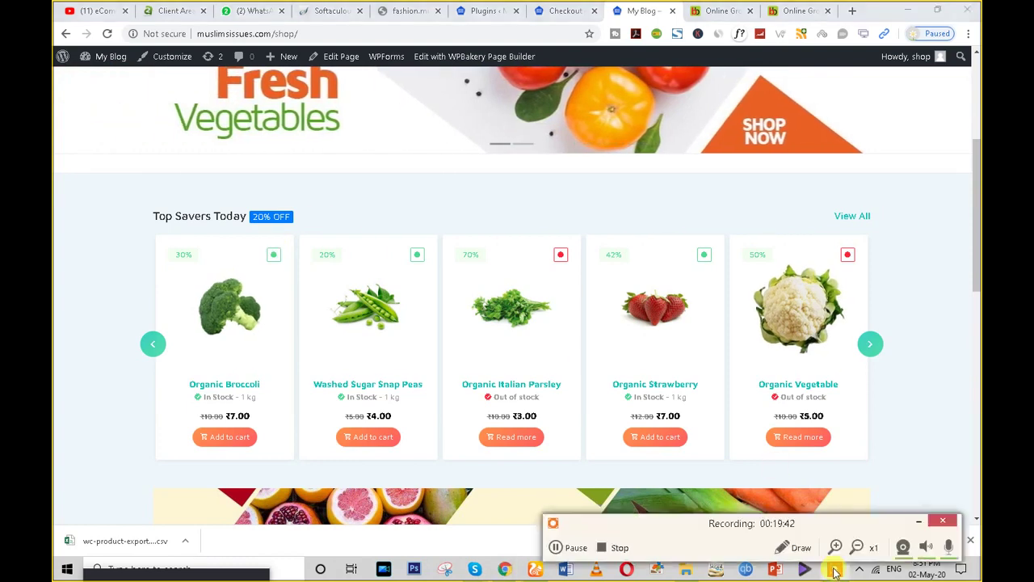